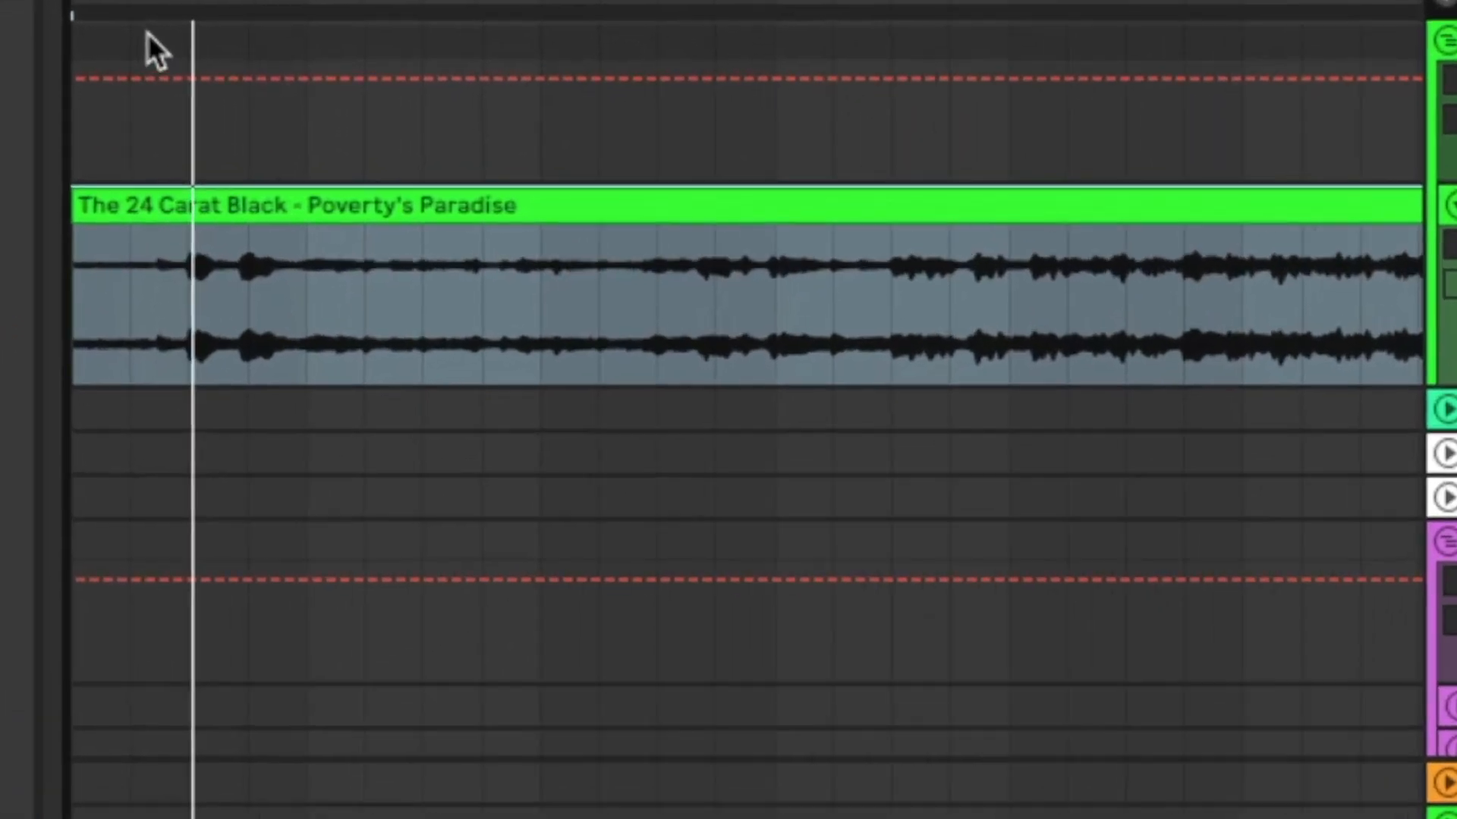
Split the Poverty's Paradise clip at the first loud hit and open the second part's waveform and warp markers.
scroll(470, 343, "up", 3)
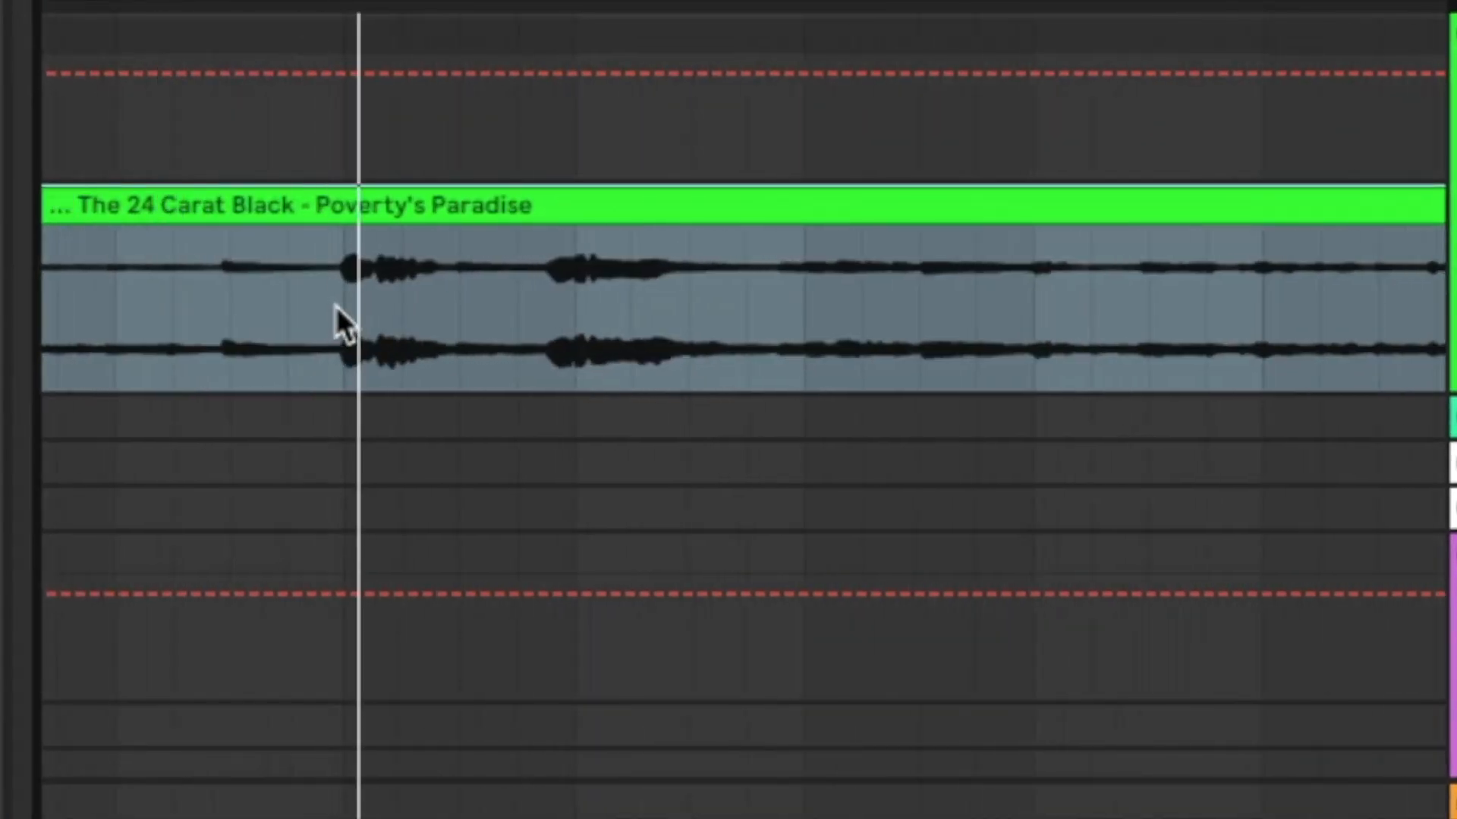
left_click(338, 323)
key("ctrl+e")
left_click(438, 202)
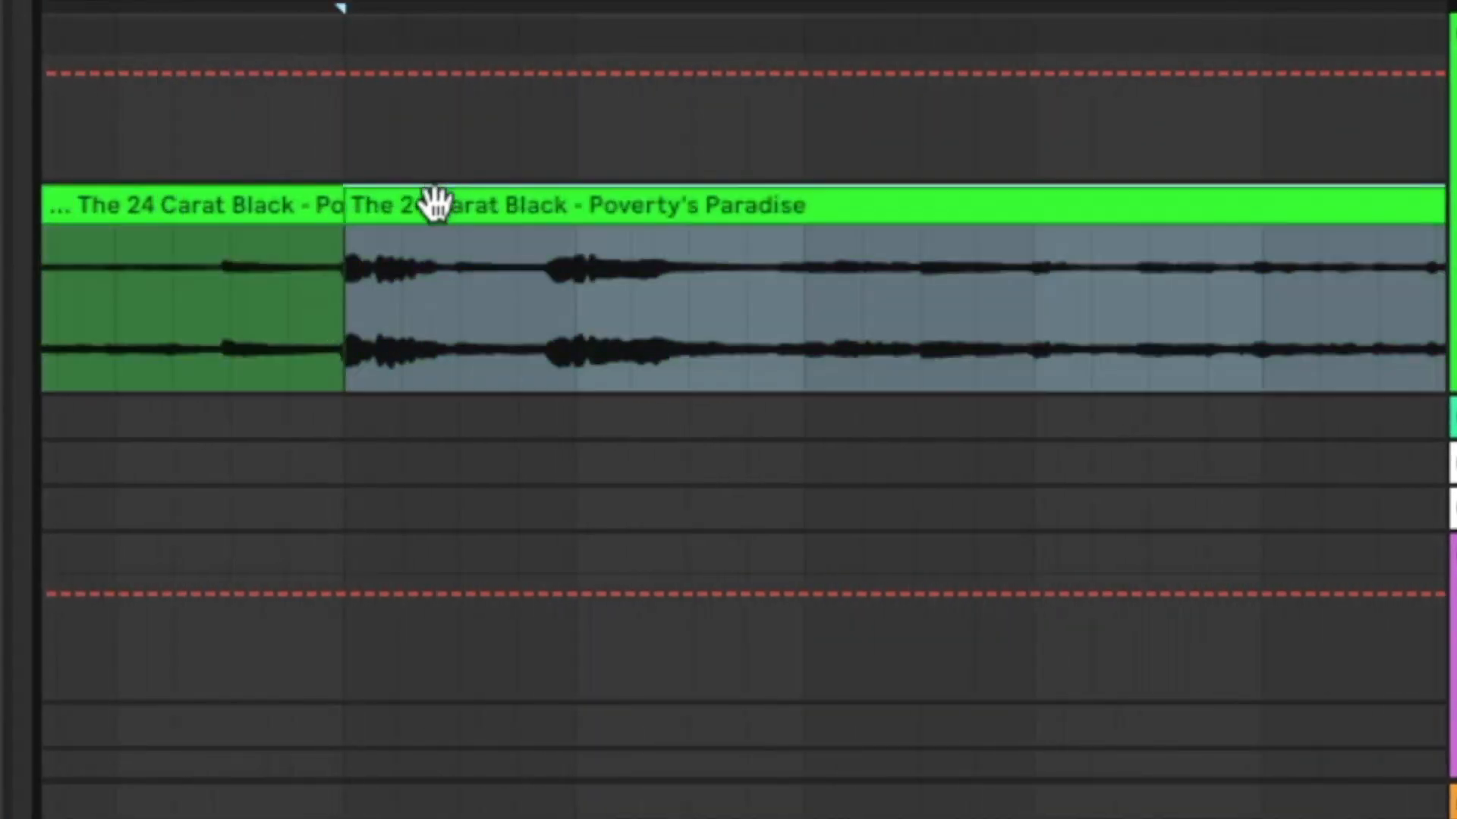
double_click(434, 203)
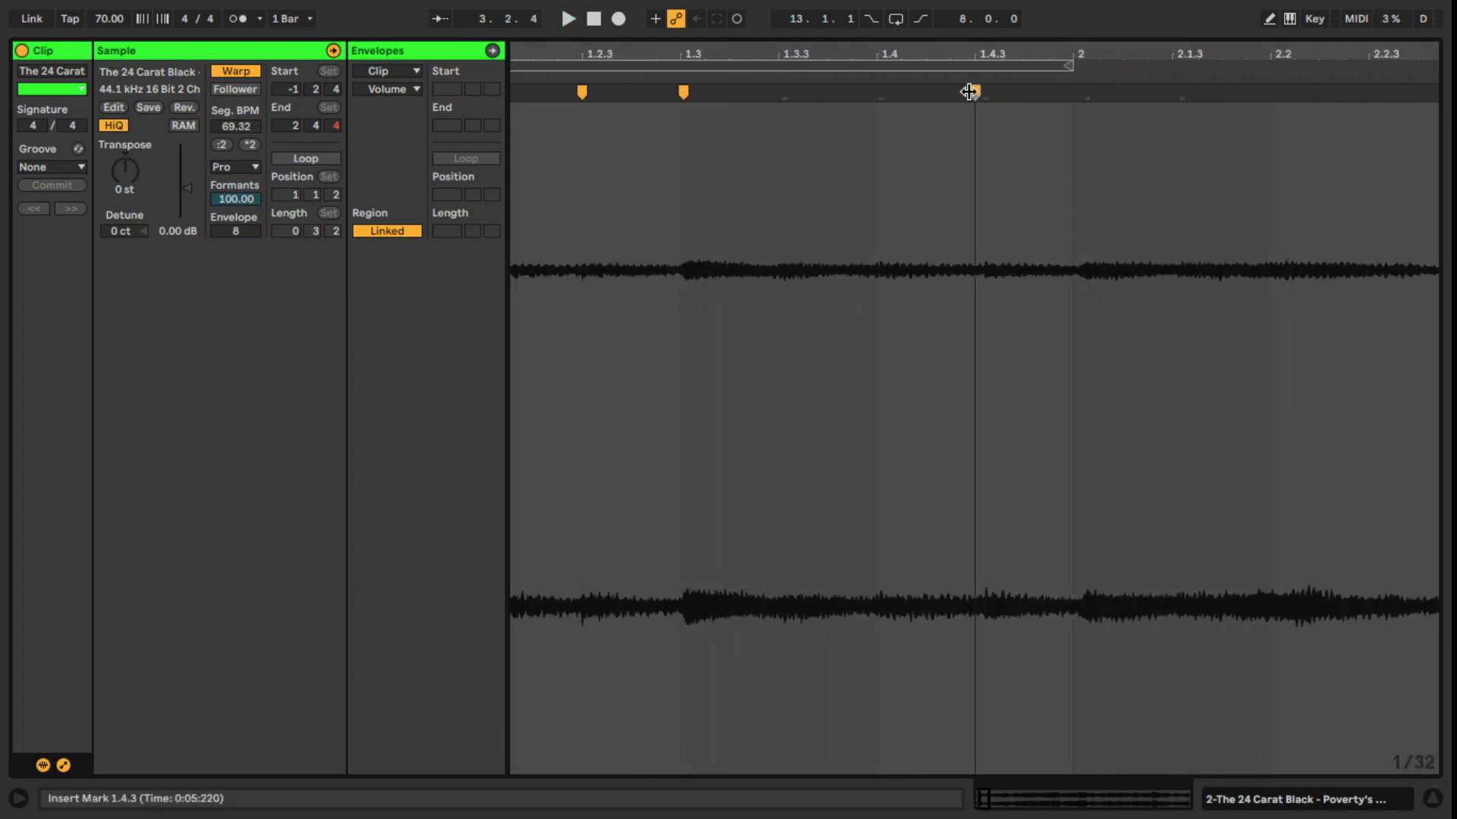
scroll(969, 92, "up", 4)
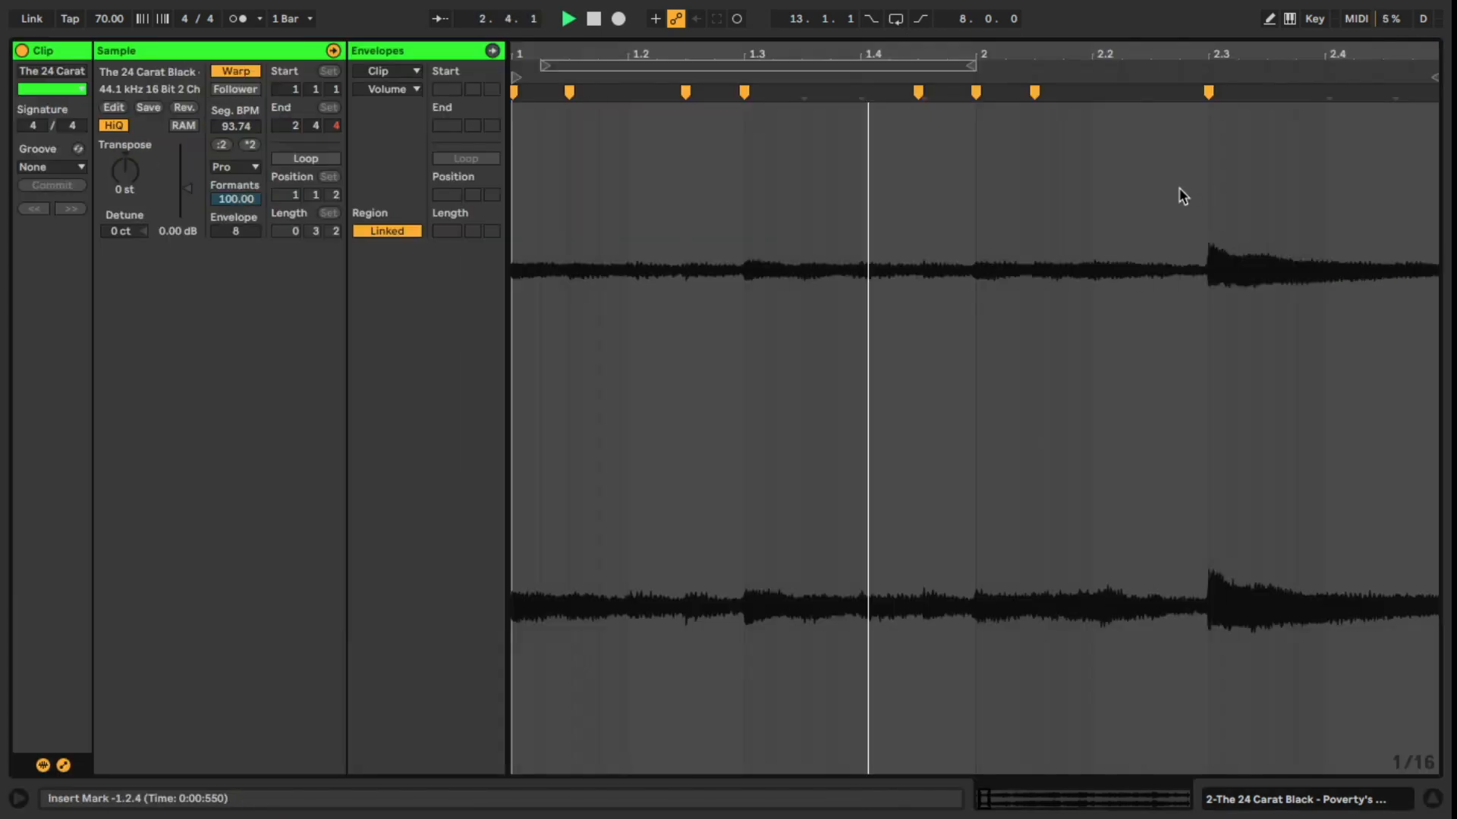
scroll(1180, 195, "up", 4)
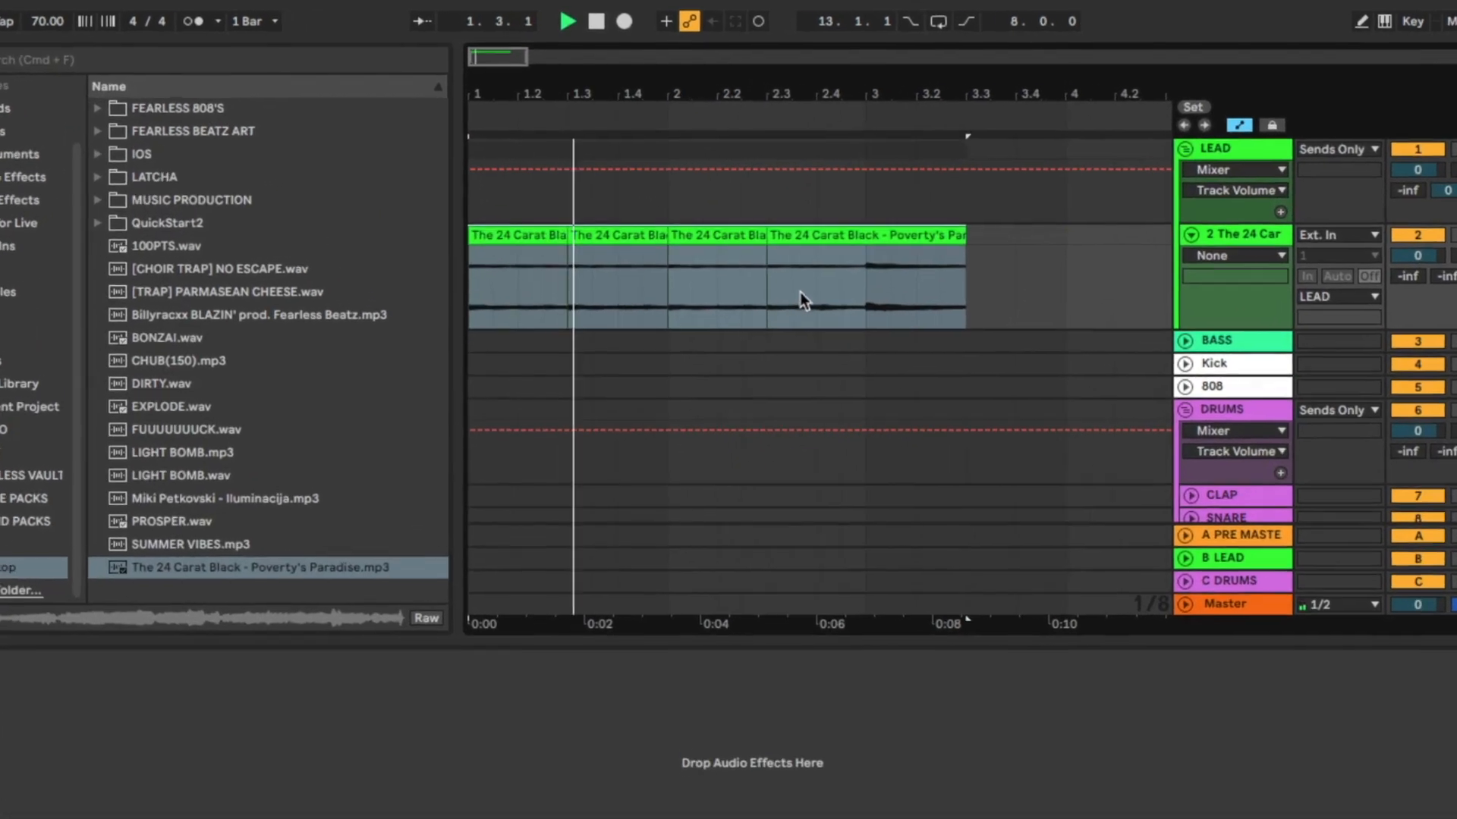
Move the half-bar sample slice at bar 2 to the end of the slice sequence.
left_click(793, 262)
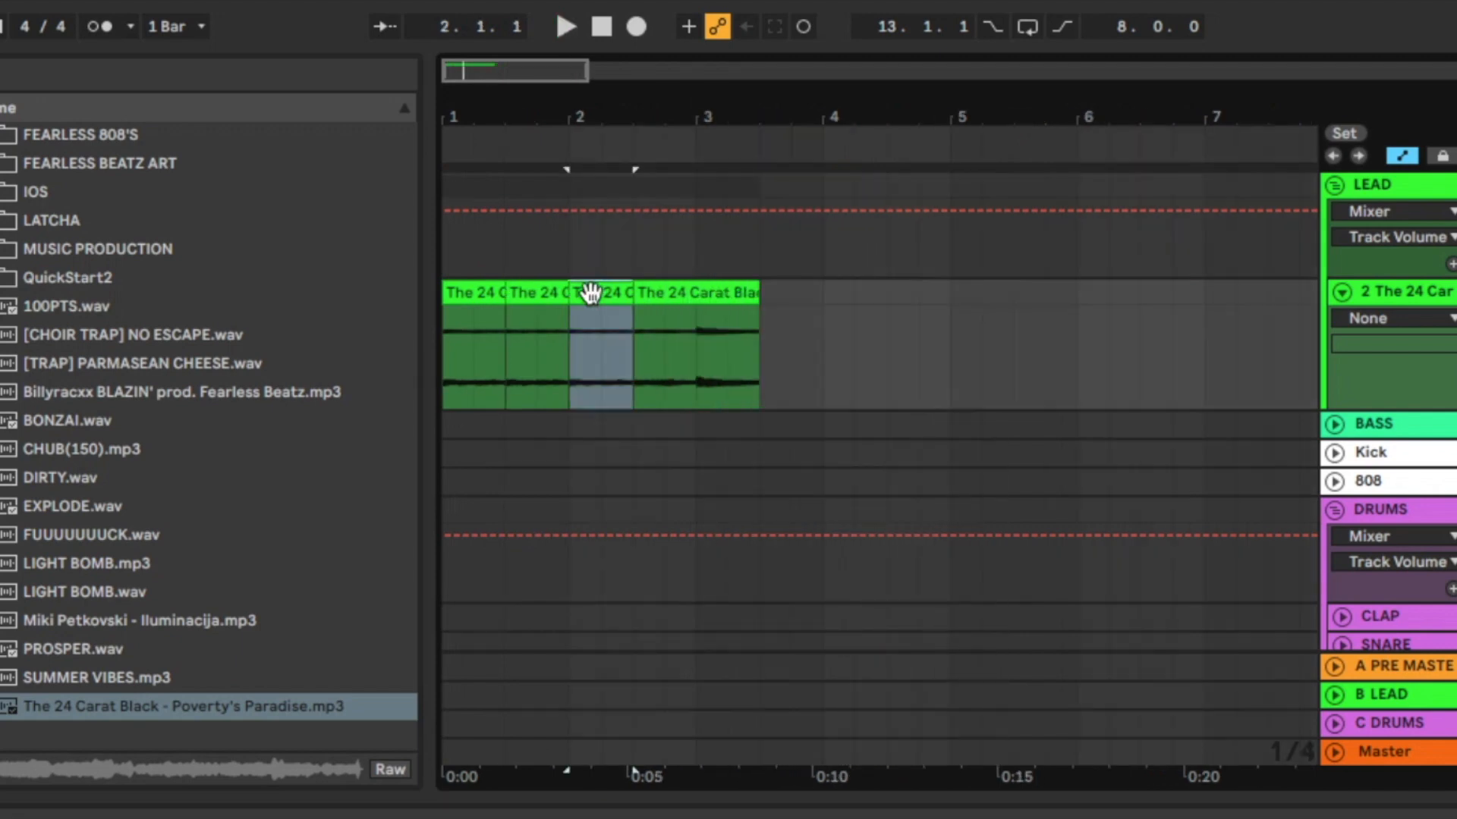
left_click_drag(590, 293, 790, 299)
left_click_drag(792, 295, 842, 292)
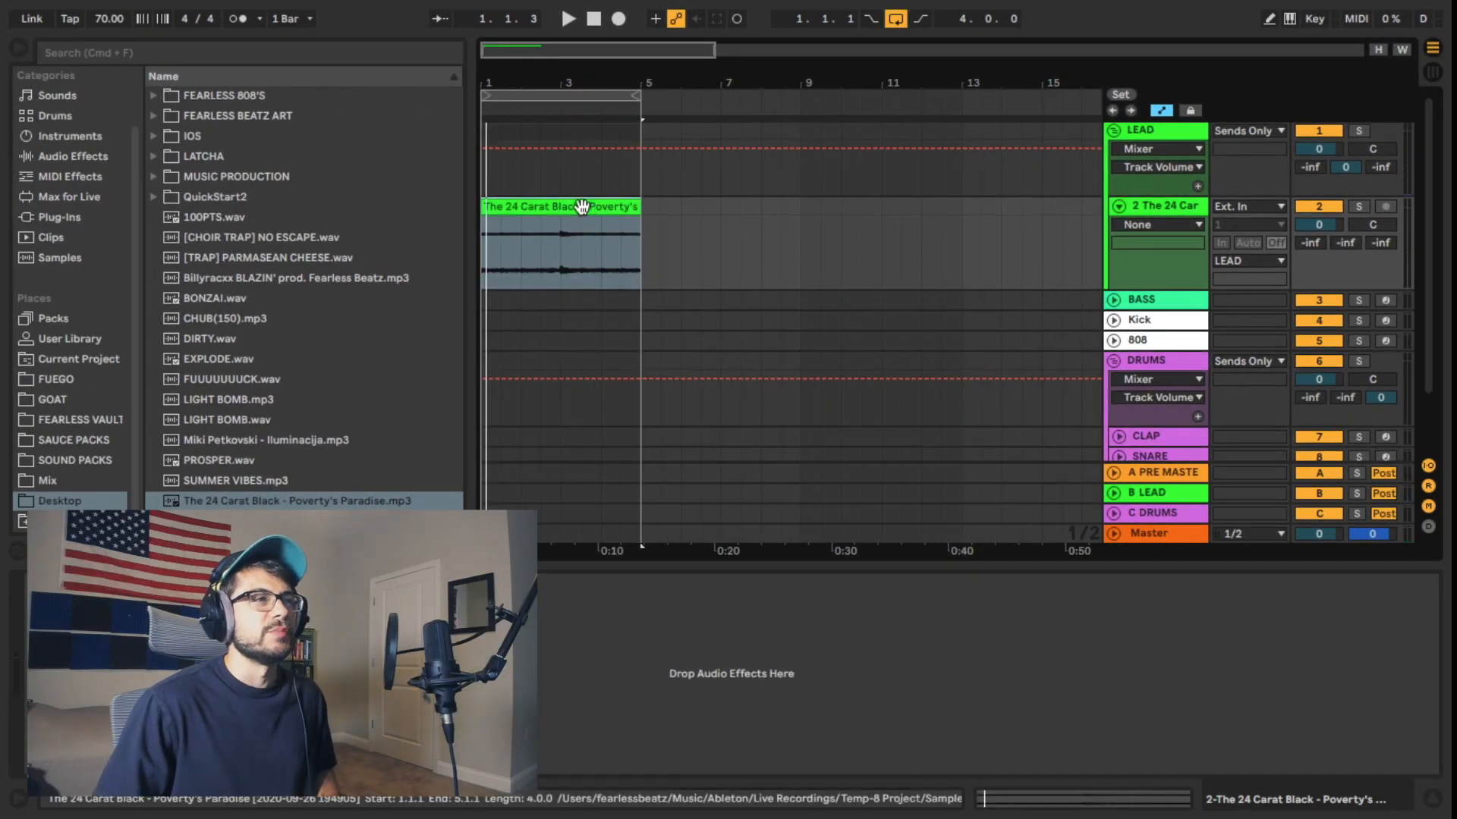
Play back the four-bar sample loop to hear the rearranged slices.
left_click_drag(556, 83, 558, 83)
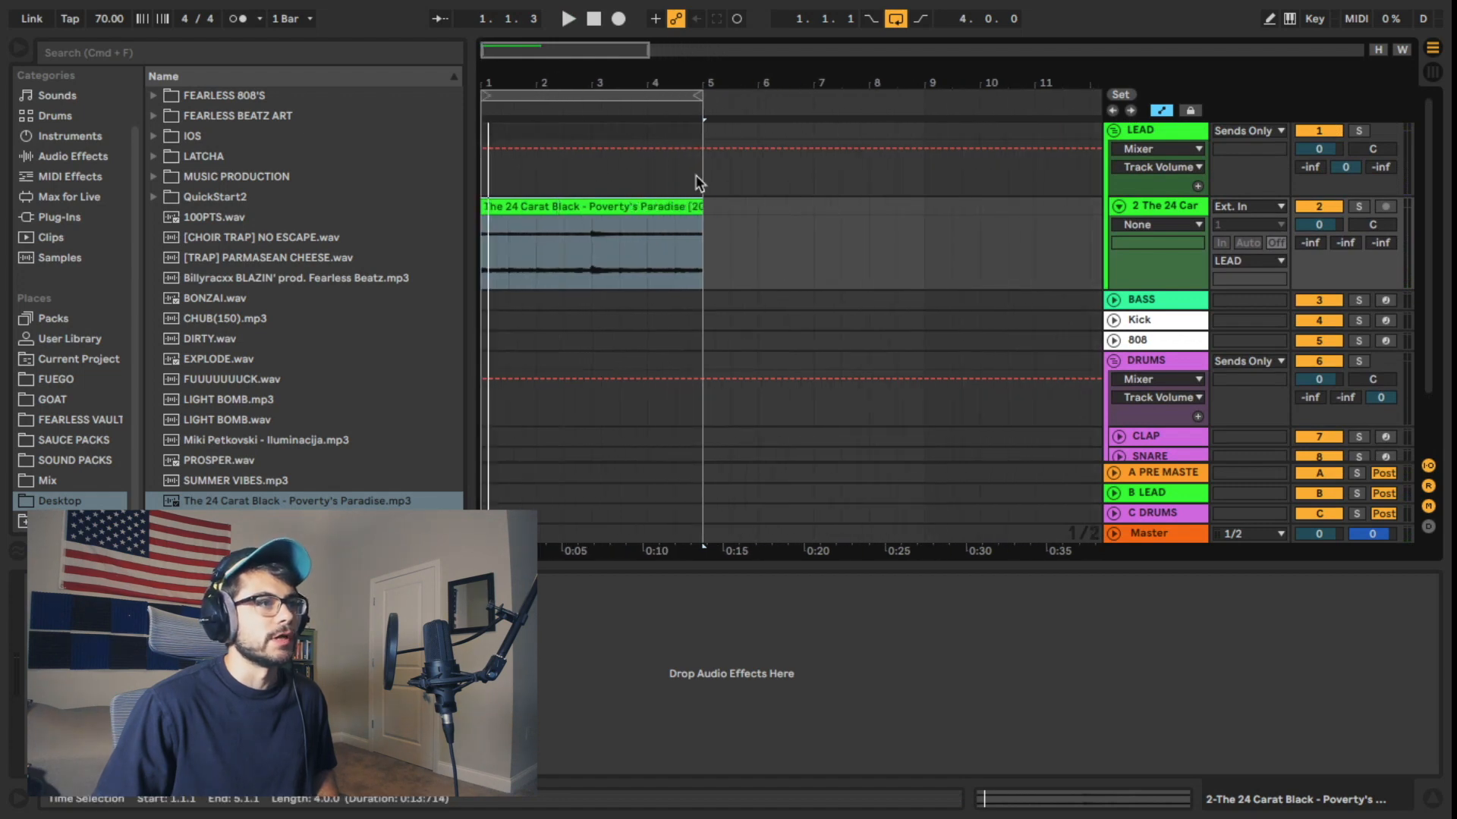
key("space")
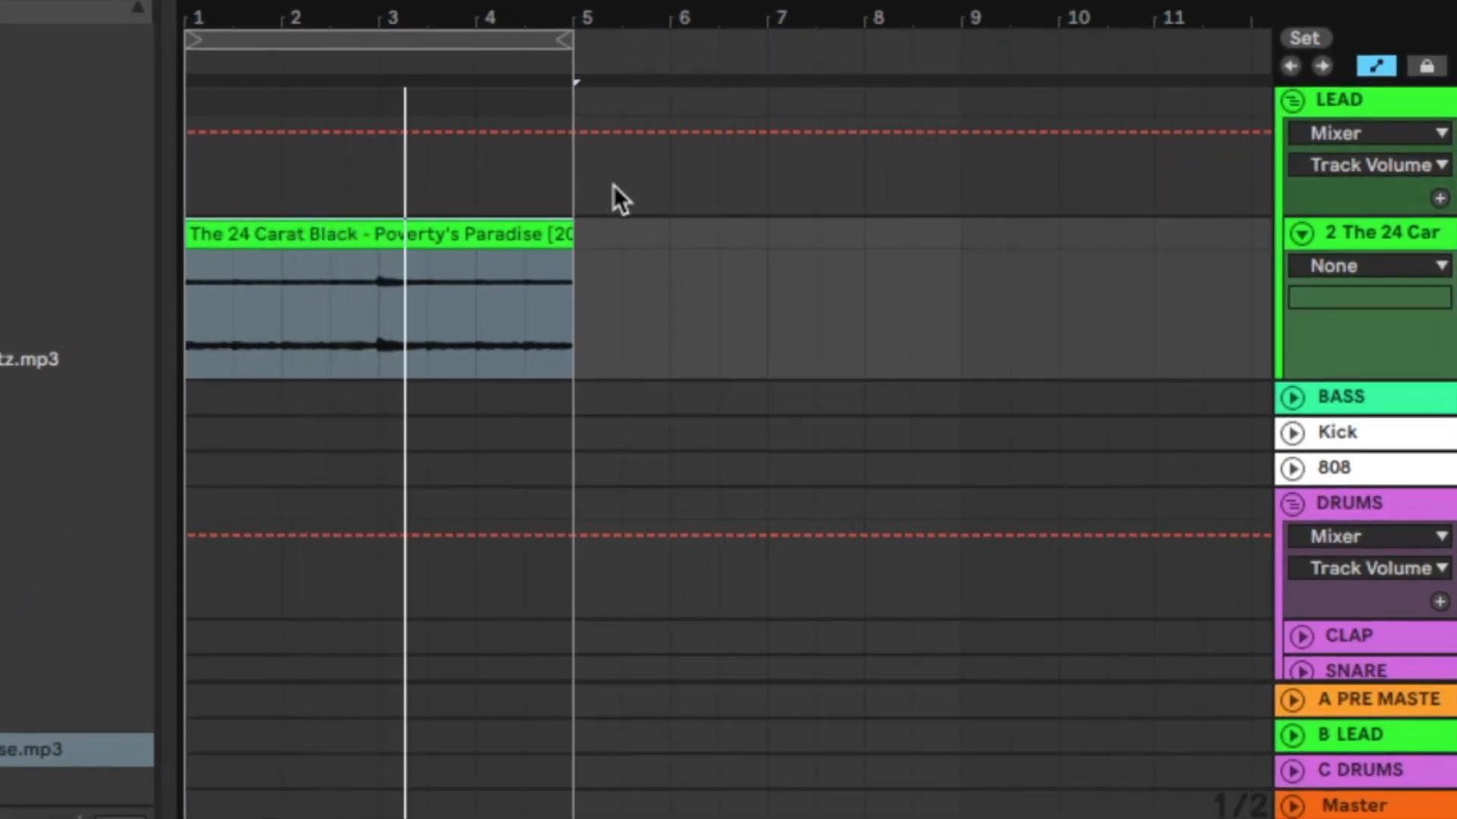
left_click_drag(511, 13, 604, 13)
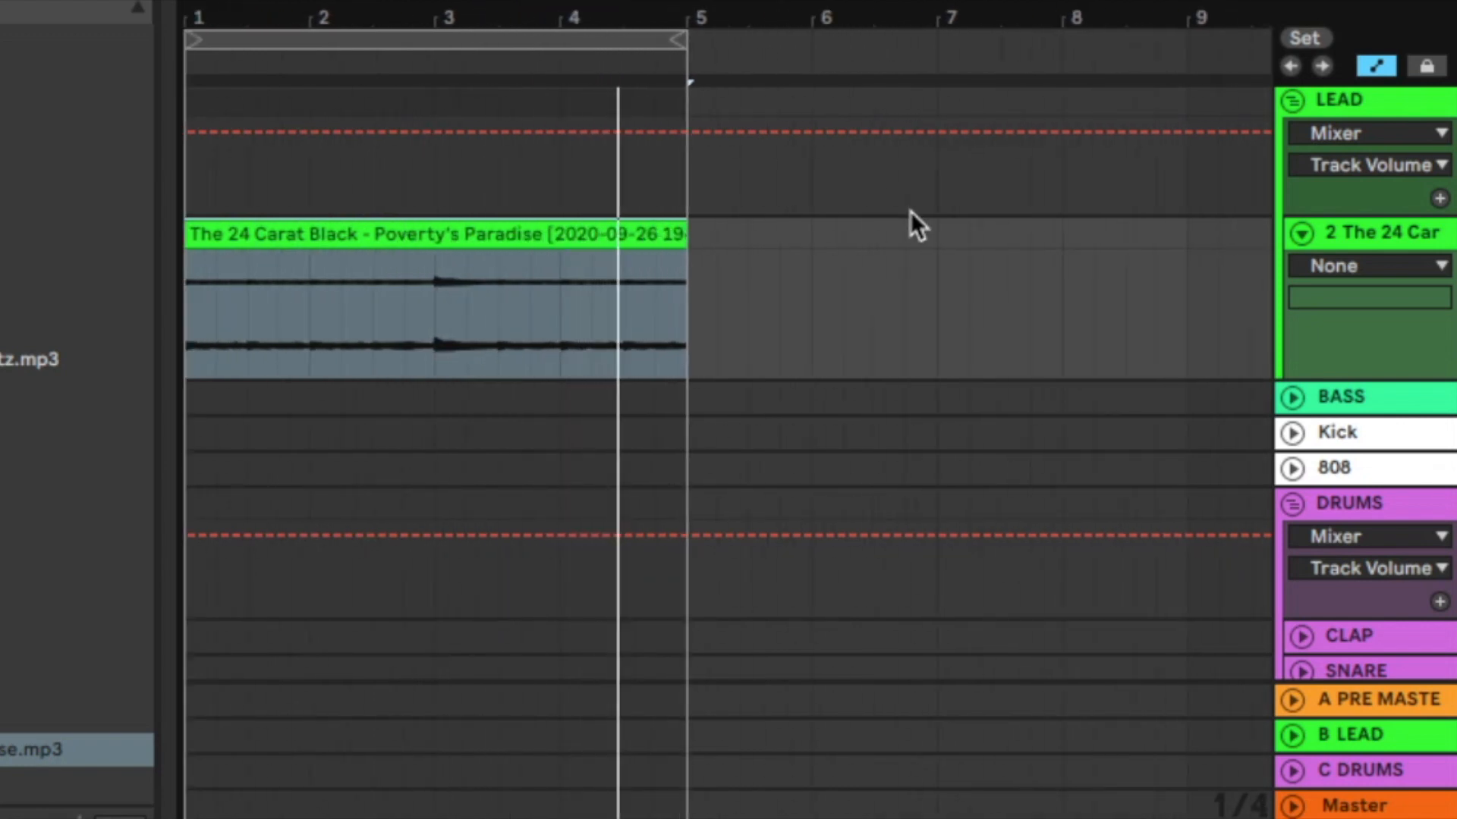
key("space")
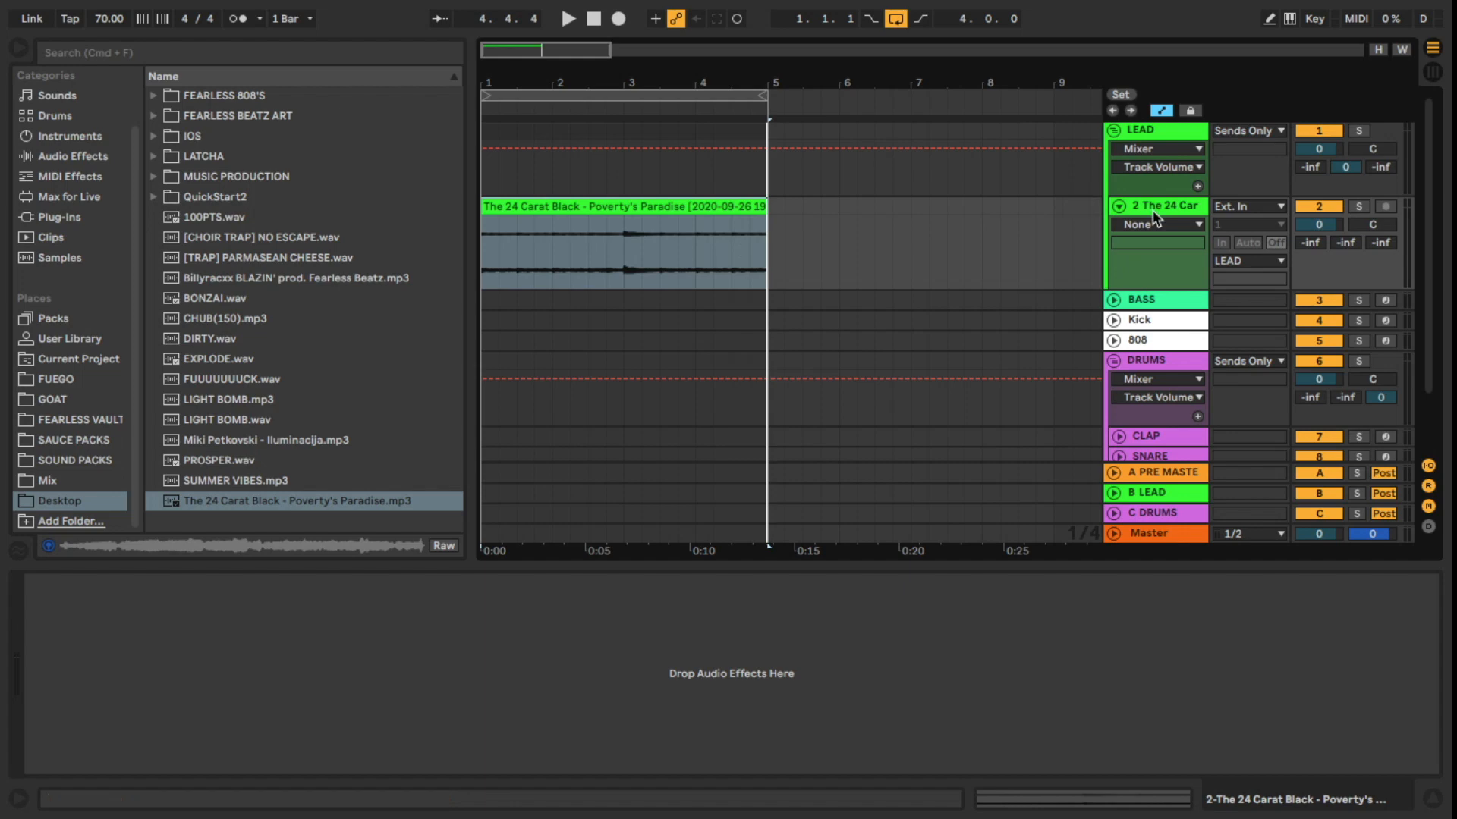
Transpose the sample loop to -3 st and set its warp mode to Complex.
key("space")
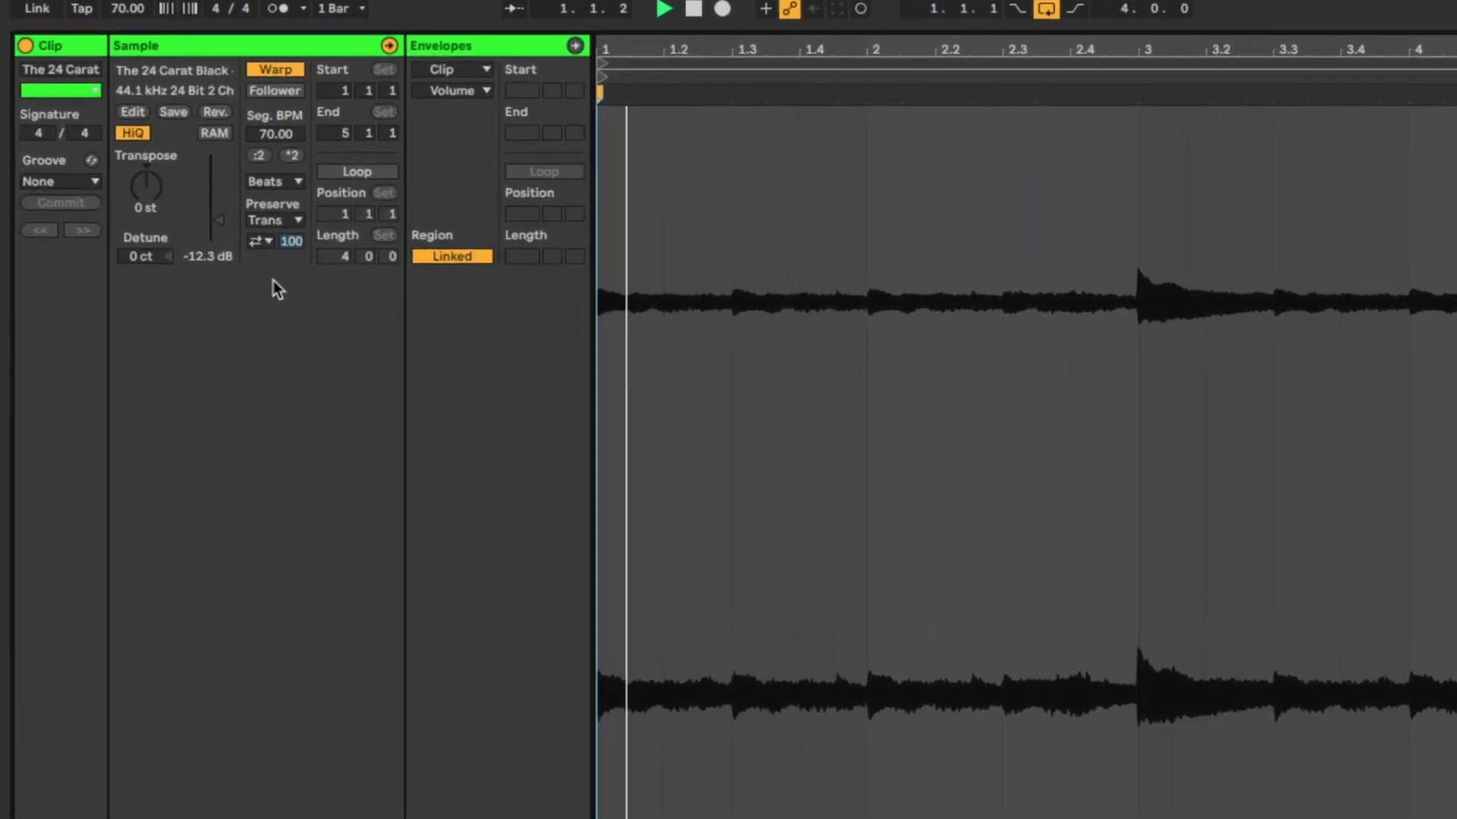
left_click_drag(146, 194, 146, 211)
left_click(538, 278)
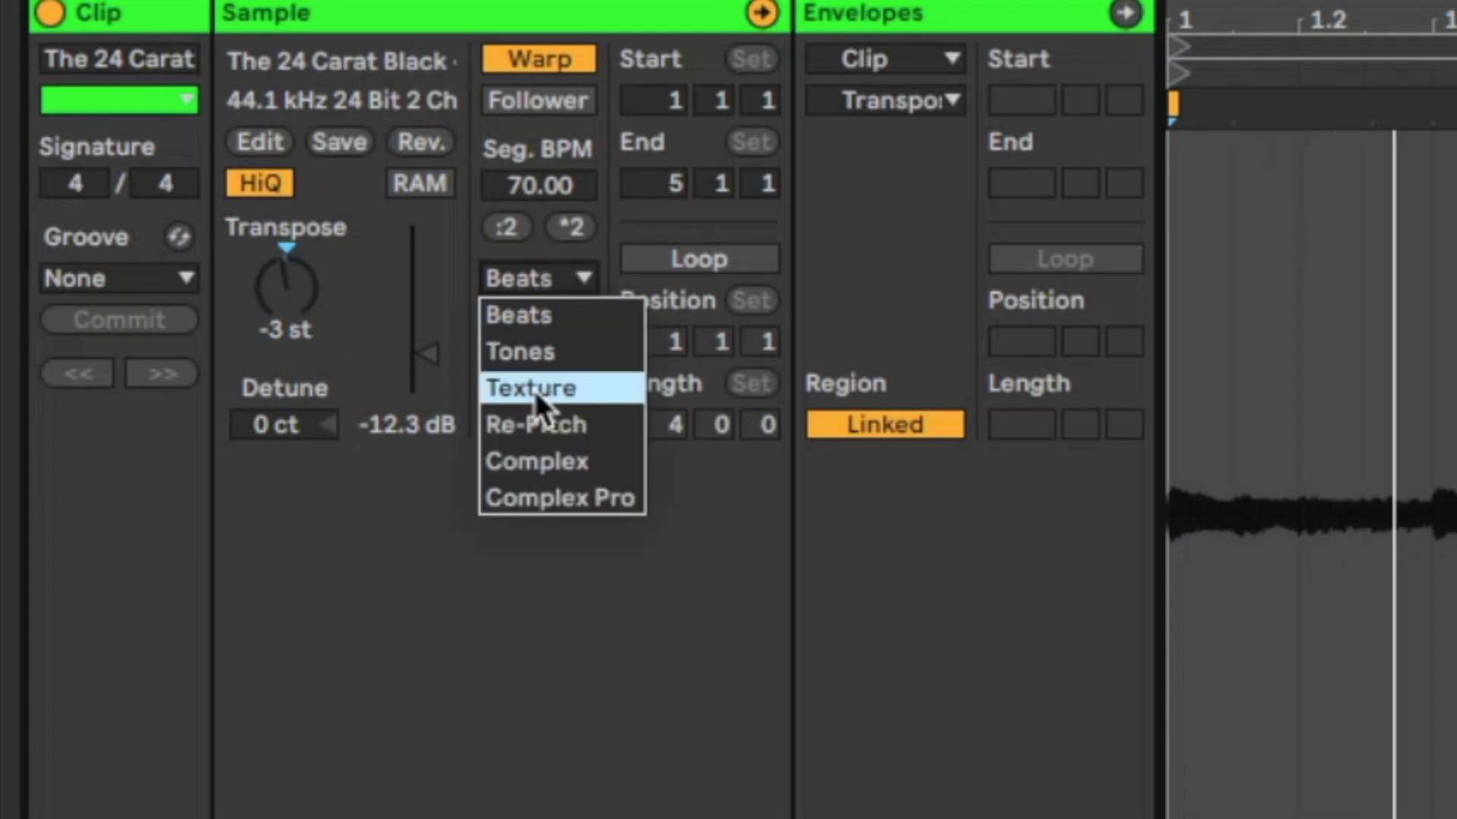
left_click(532, 459)
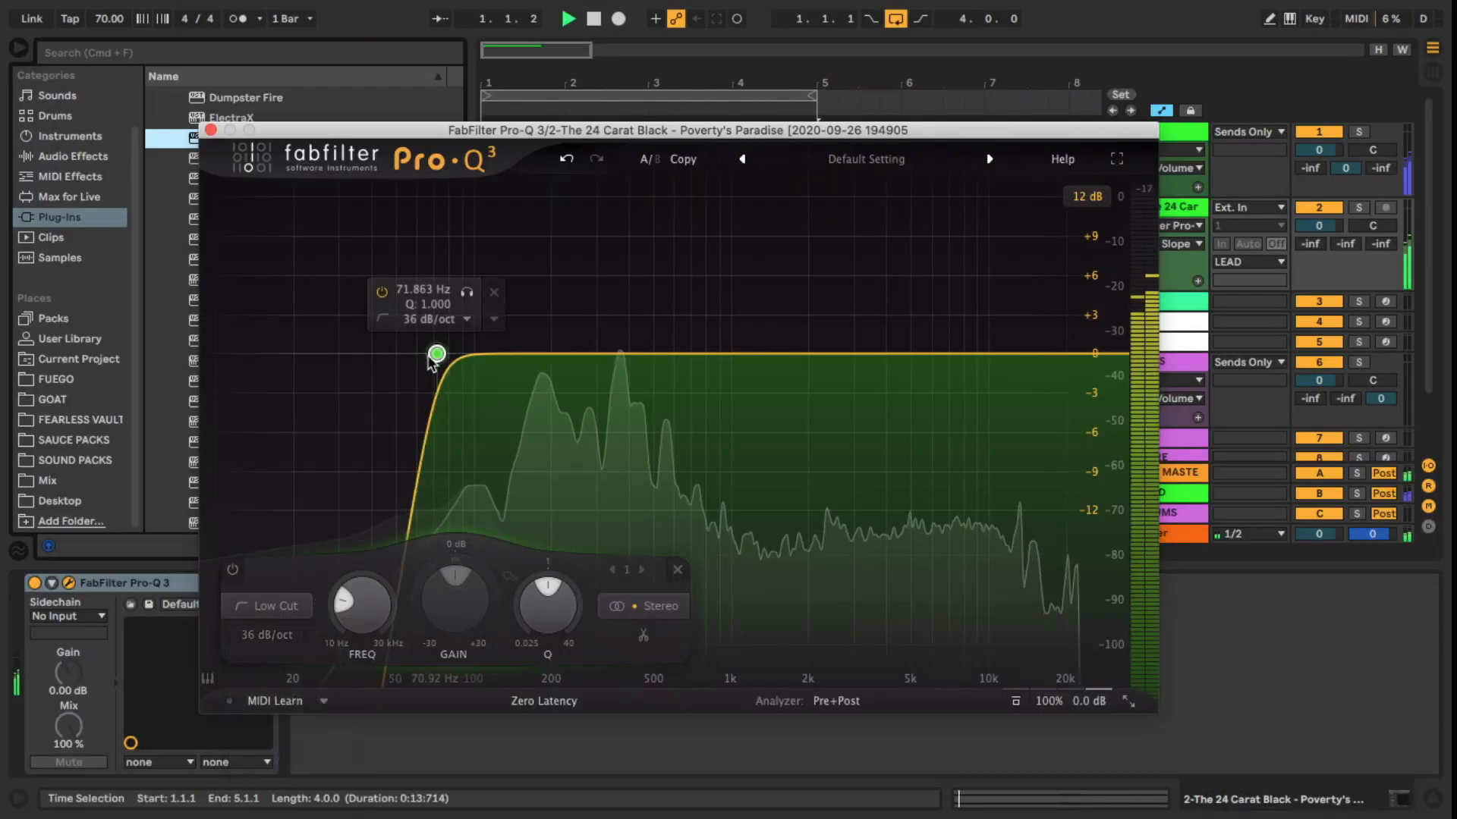
Raise the low cut frequency in Pro-Q 3 on the sample track and load the next Effect Rack preset.
left_click_drag(436, 357, 559, 364)
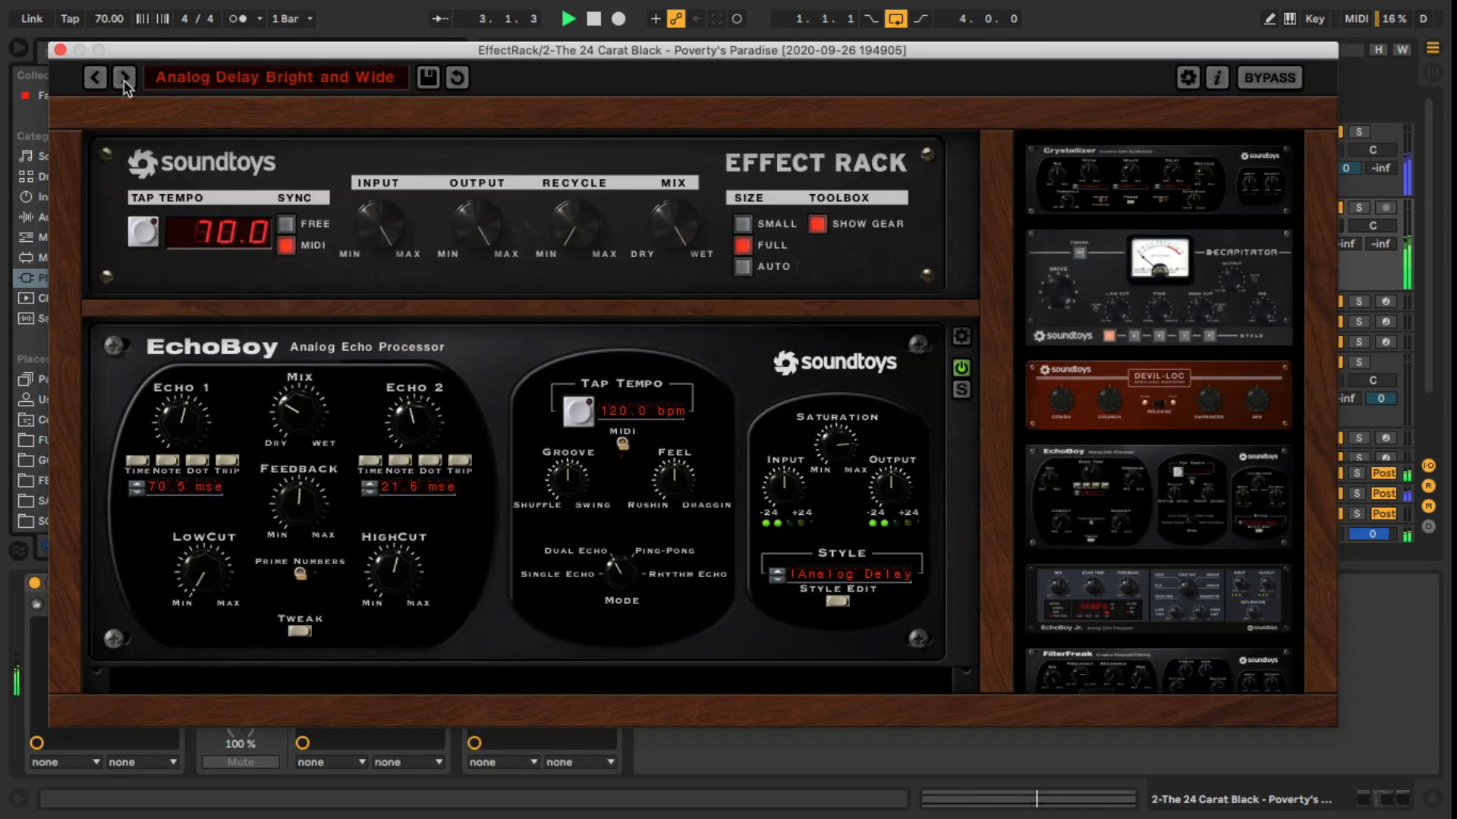
left_click(125, 84)
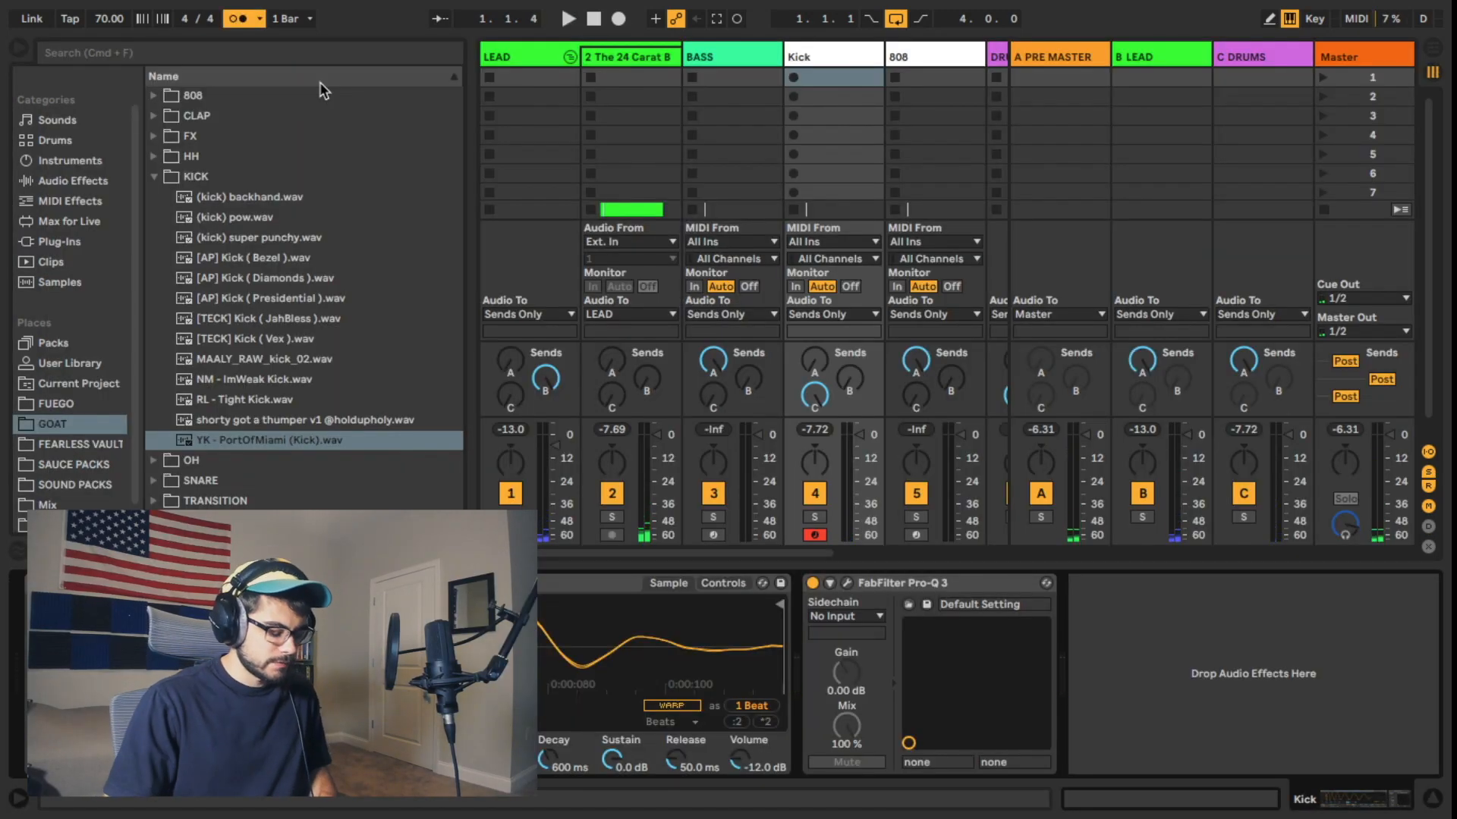
Record a C3 kick pattern on the Kick track over the looping sample.
key("space")
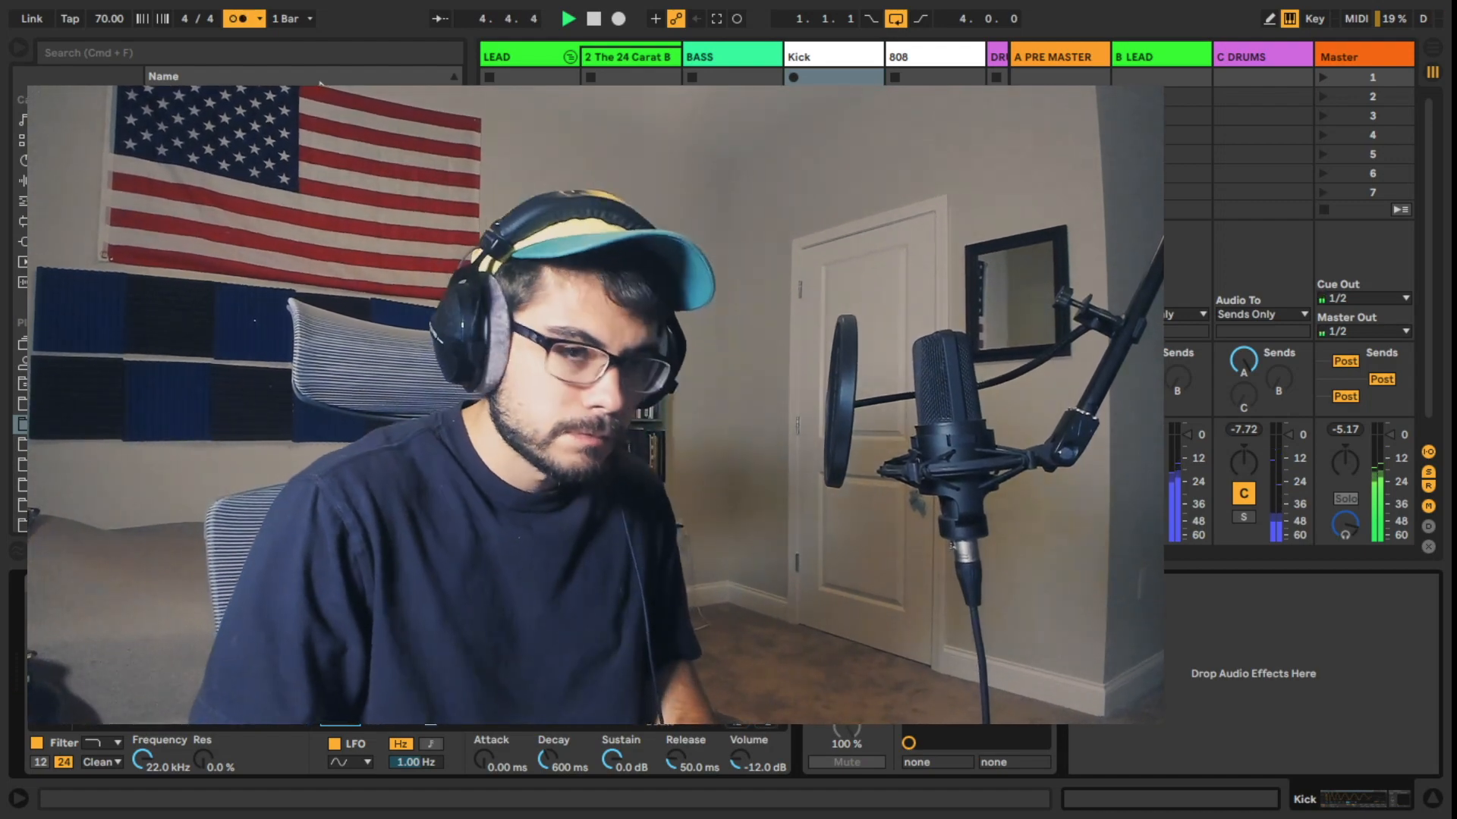
key("space")
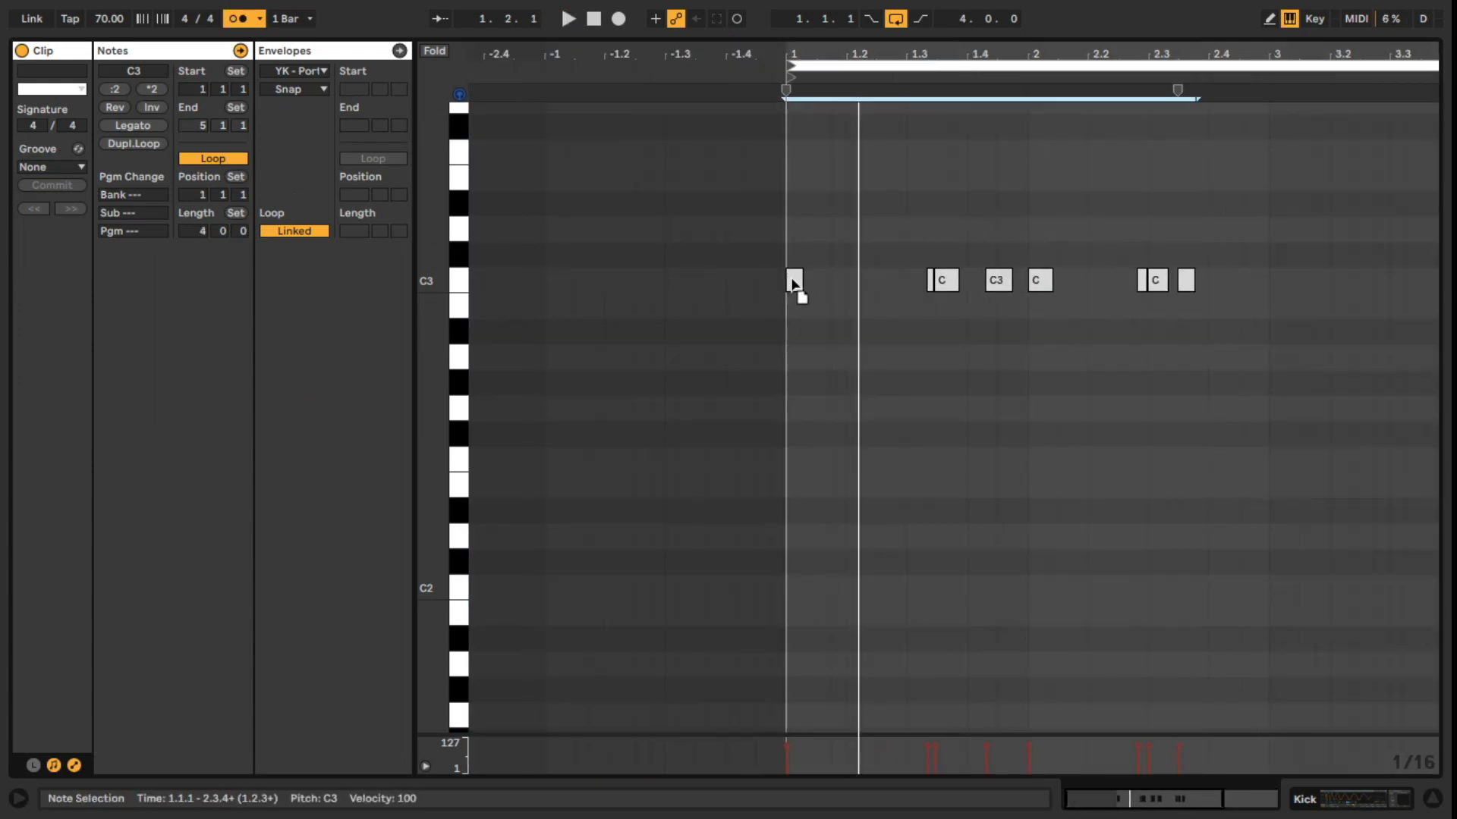
Set the main C3 kick notes' velocity to 127 and repeat the two-bar pattern across all four bars.
left_click(972, 316)
key("space")
left_click(956, 280)
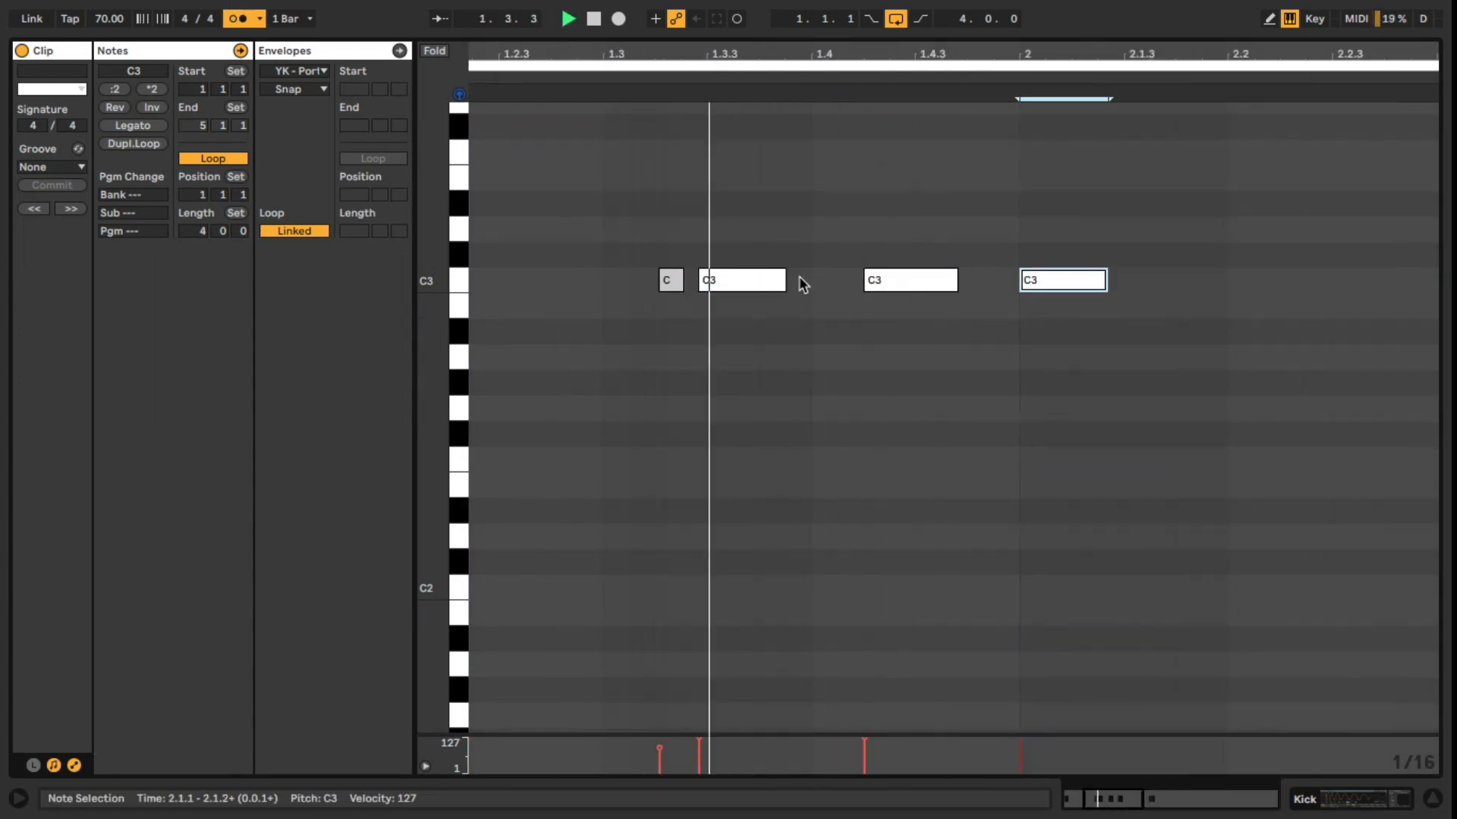
left_click(920, 280)
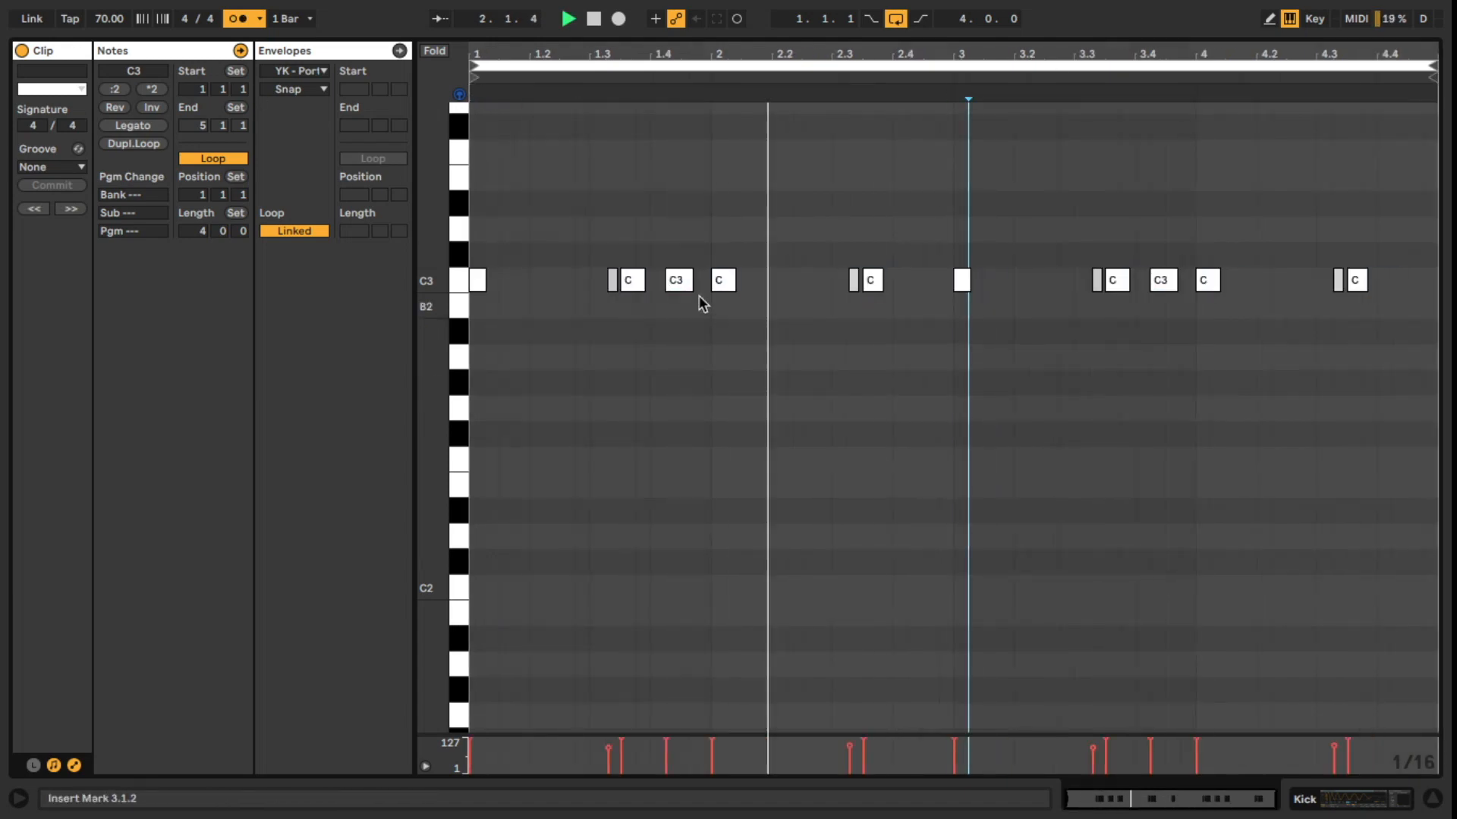
left_click(985, 280)
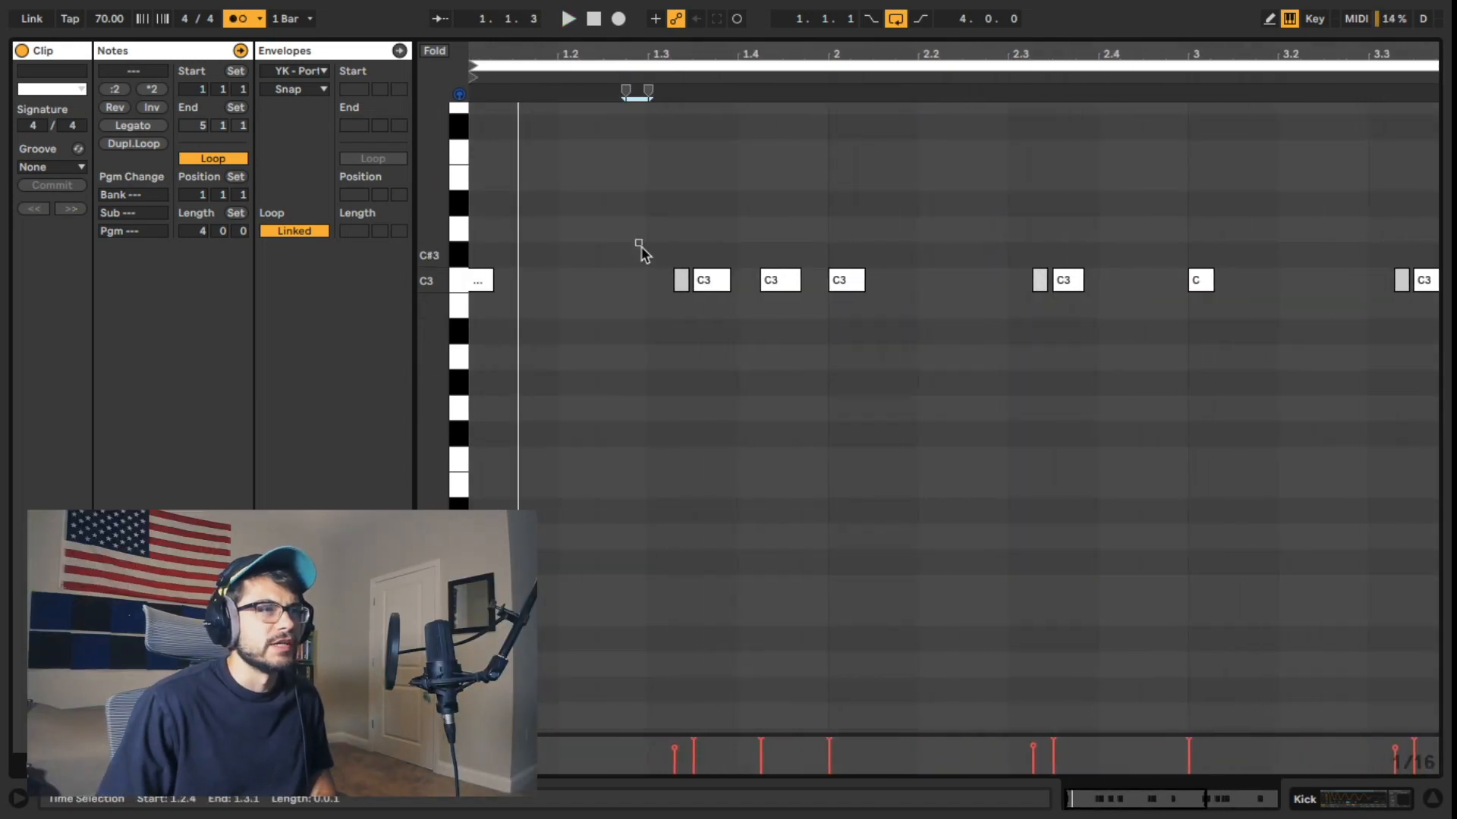
Examine the softer kick note just before 1.3.3, checking its velocity and its timing against the grid.
left_click(679, 623)
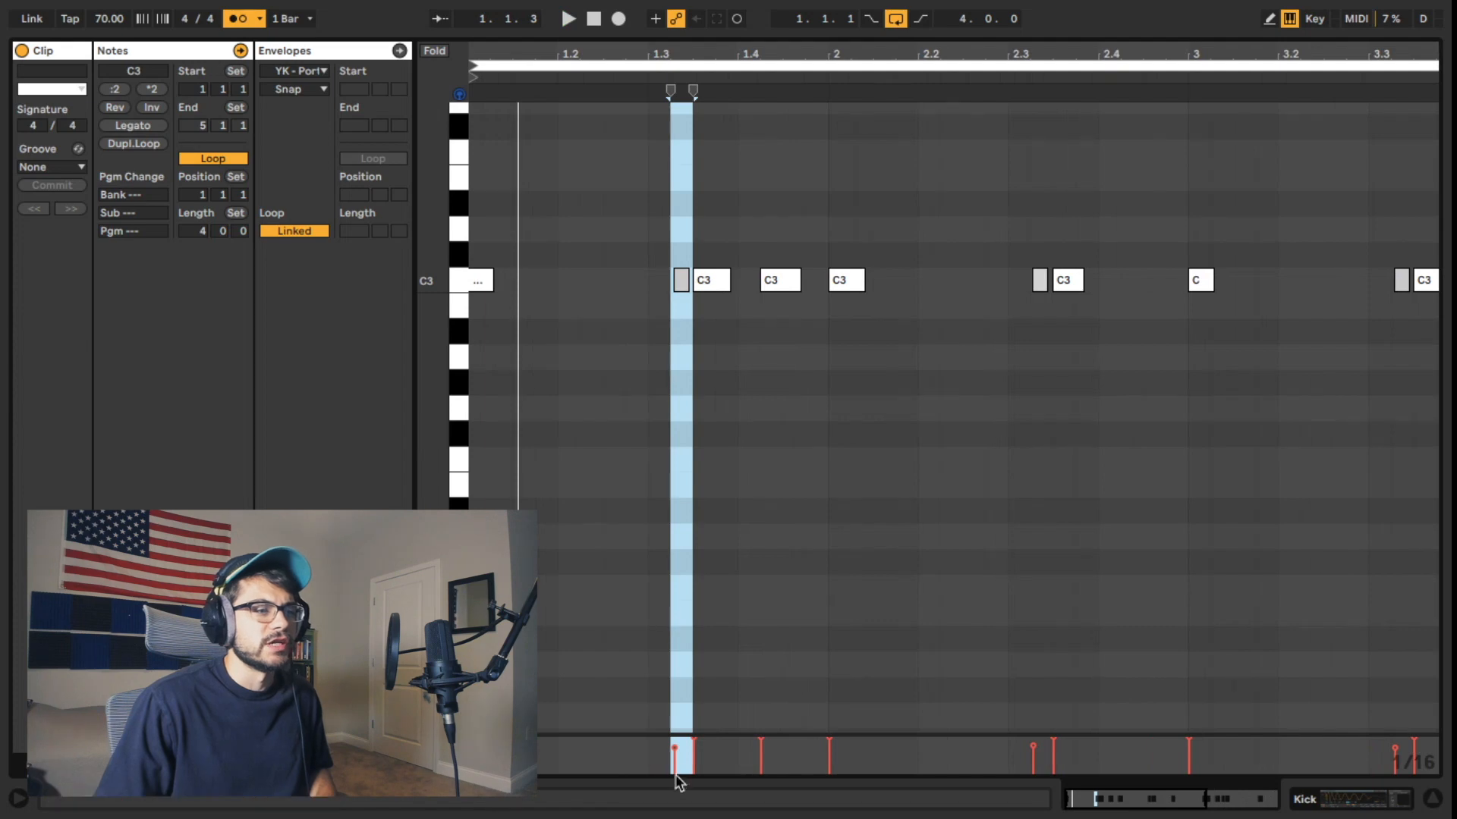
left_click(676, 753)
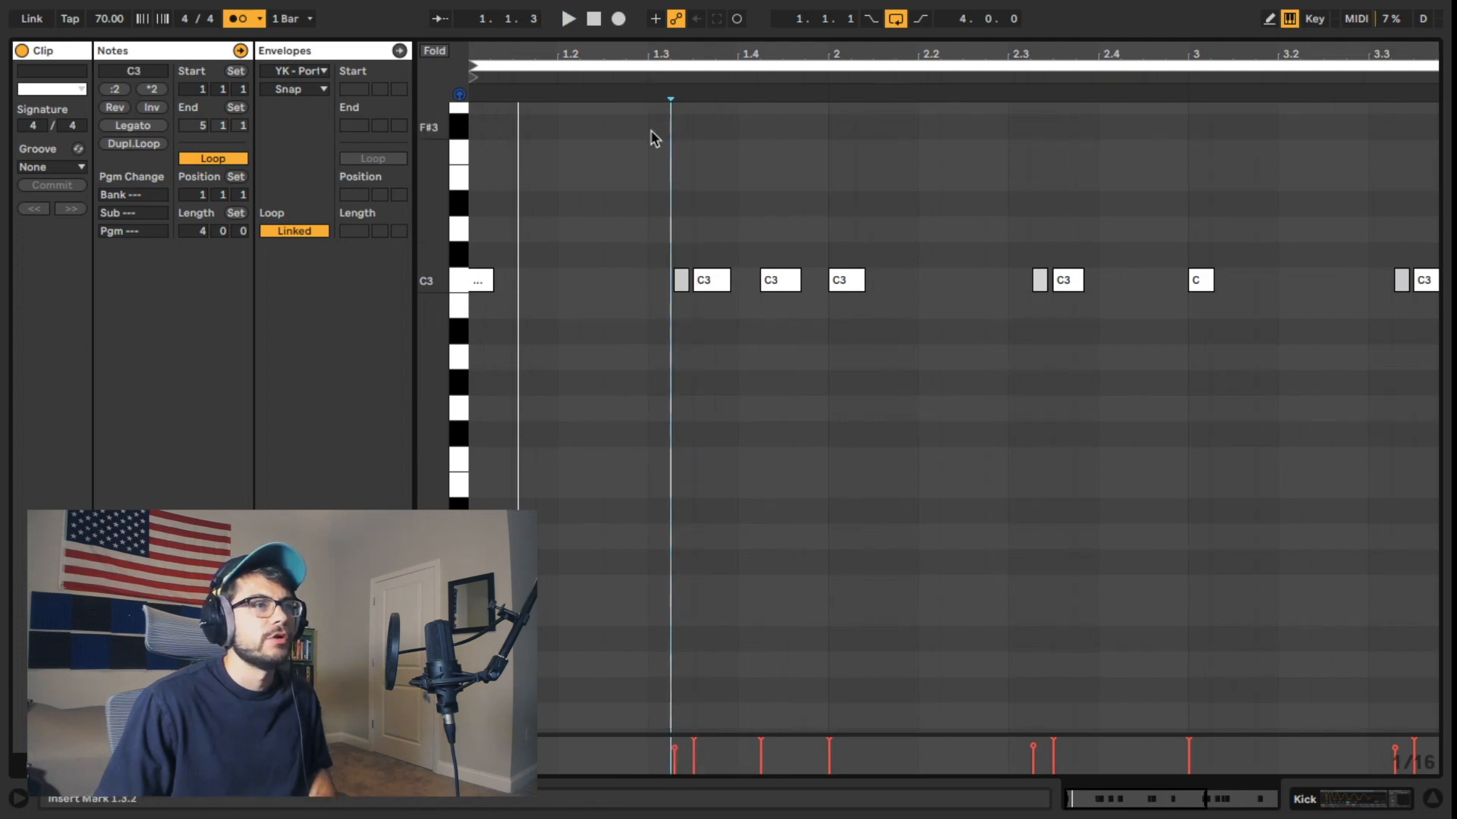
left_click_drag(694, 53, 765, 53)
left_click(682, 300)
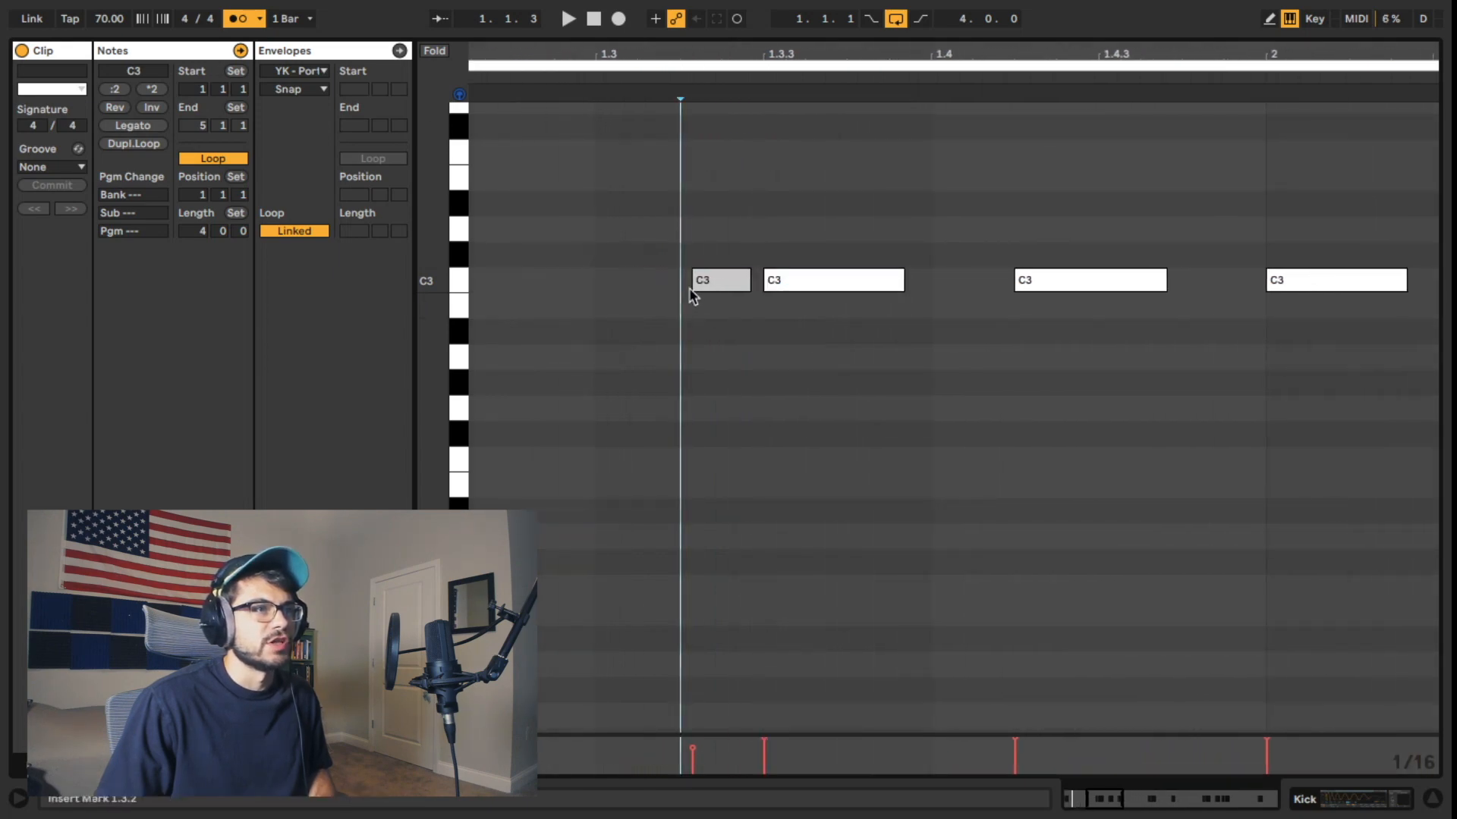
mouse_move(803, 186)
left_mouse_down()
mouse_move(980, 302)
mouse_move(1310, 408)
left_mouse_up()
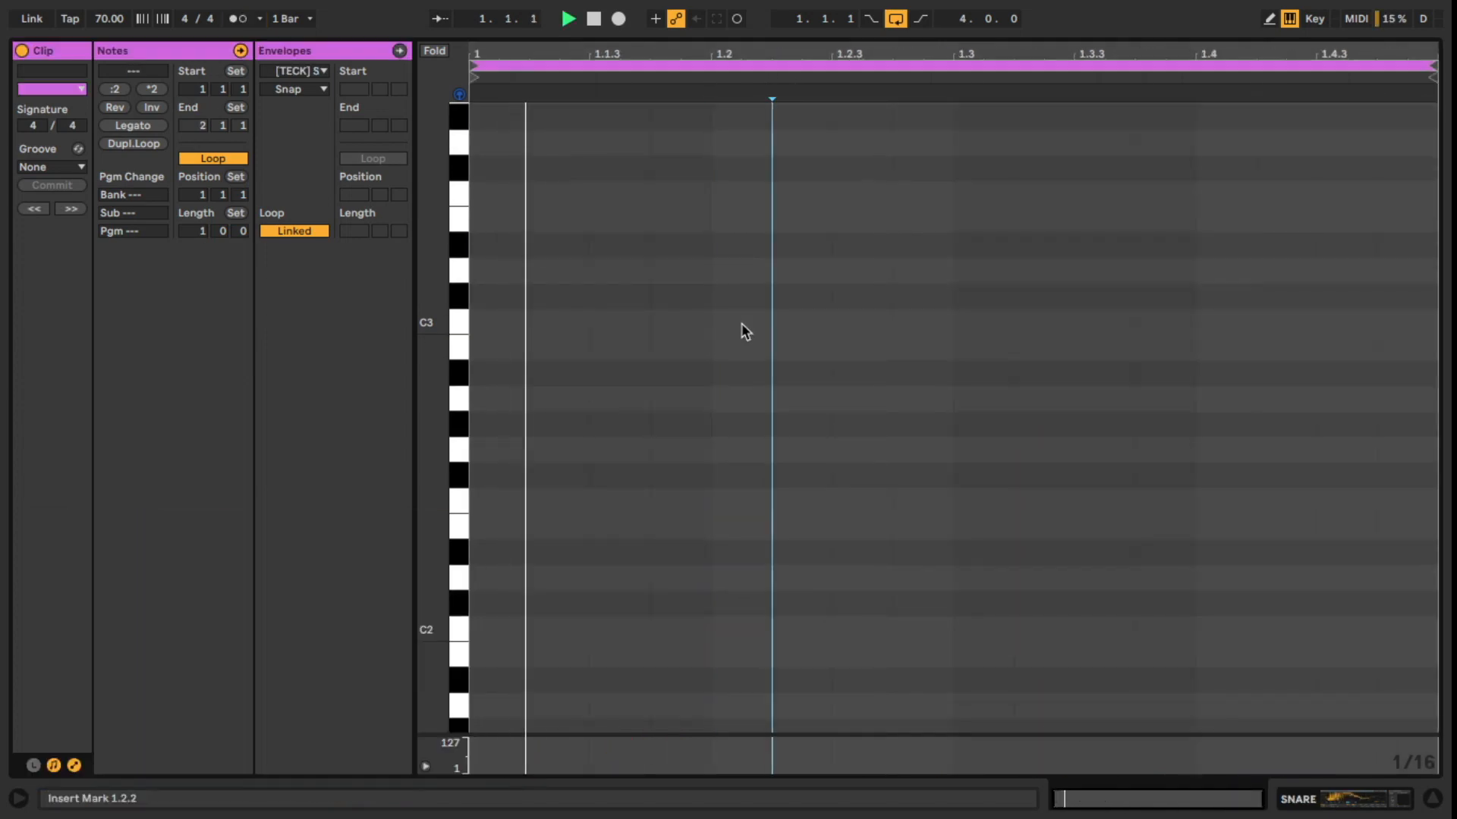
Add C3 snare notes on beats 1.2 and 1.4 of the one-bar SNARE clip.
double_click(741, 322)
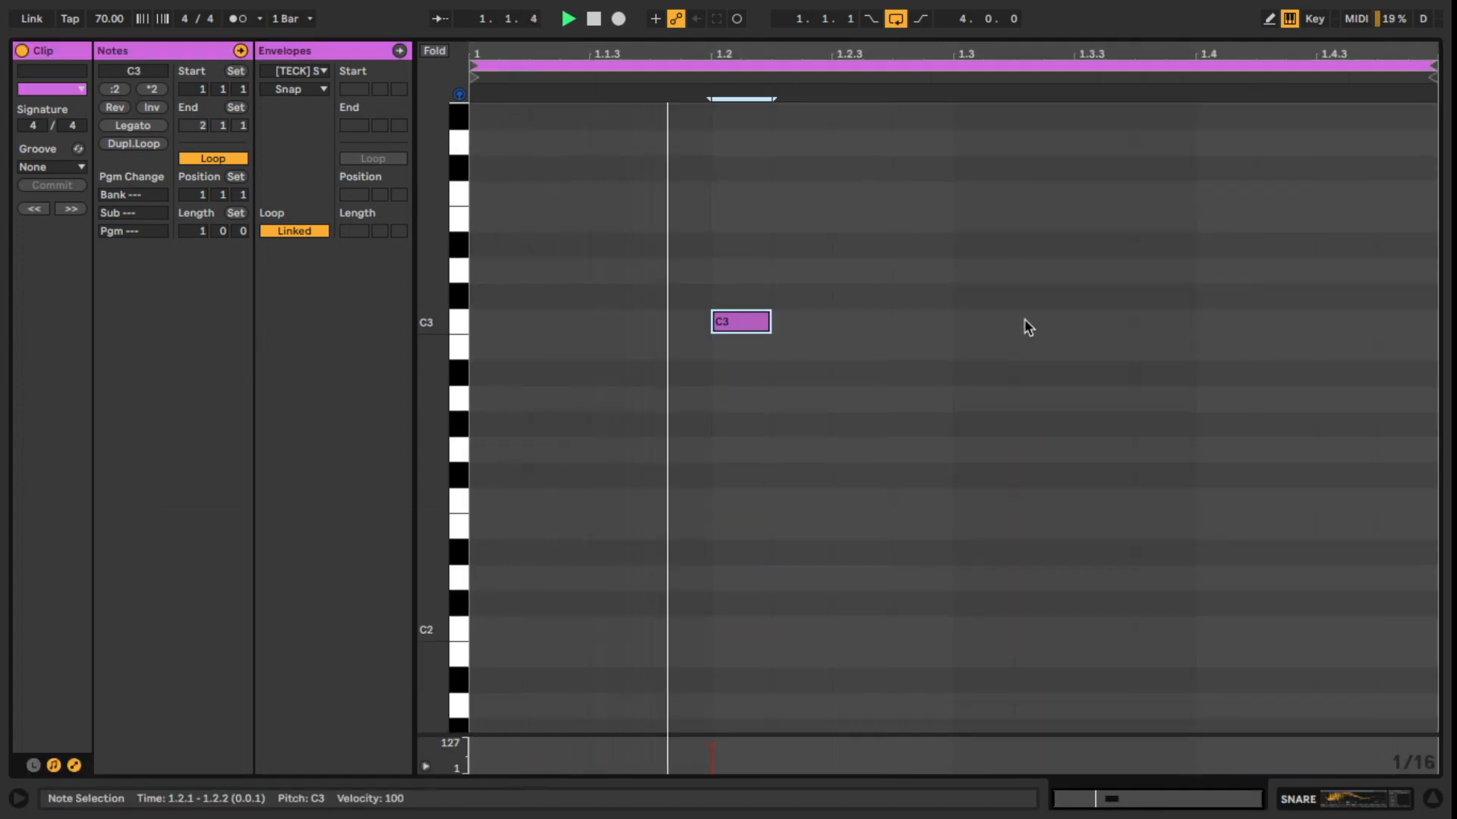
double_click(1207, 326)
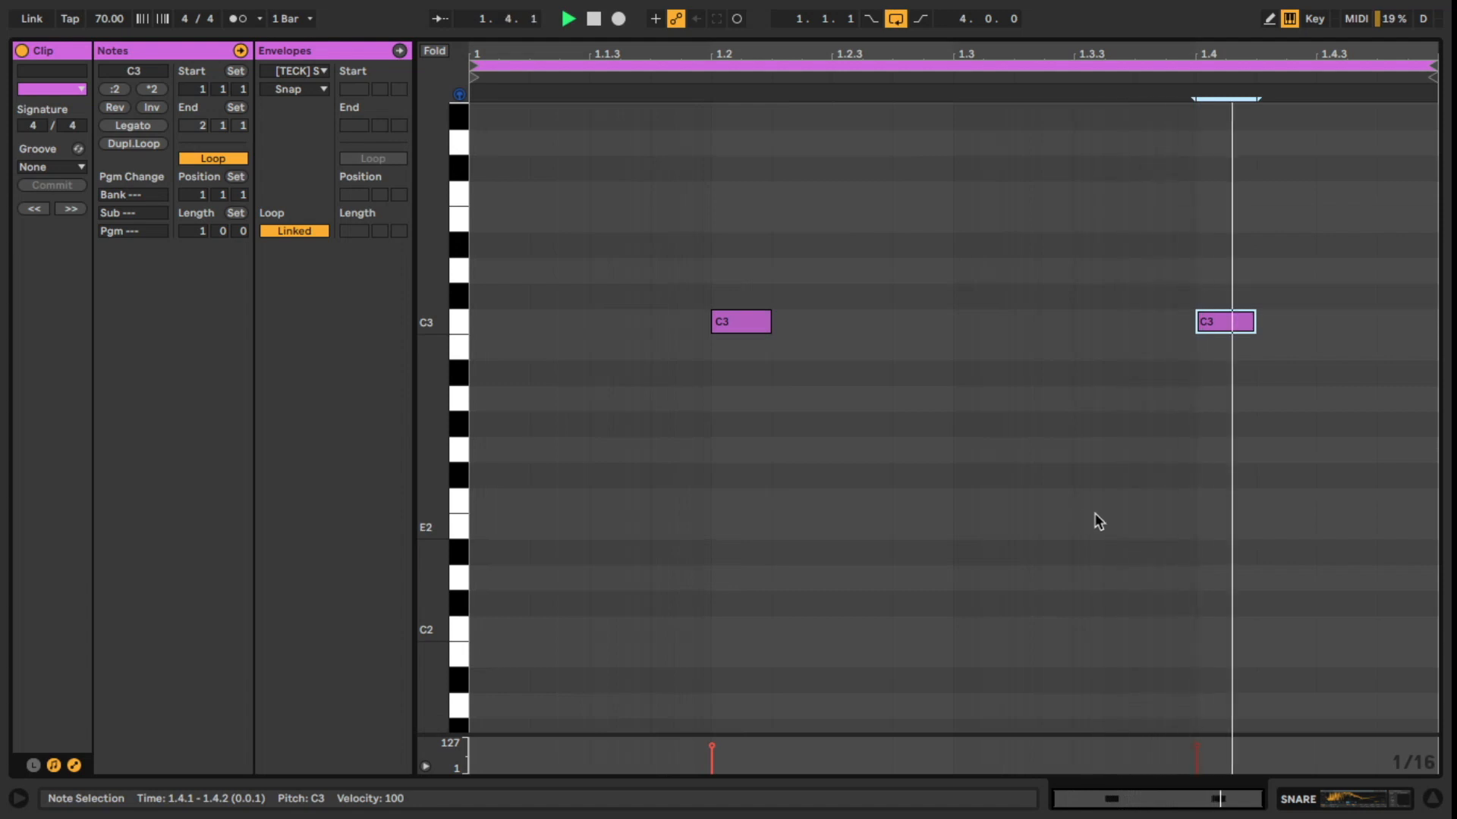
left_click_drag(641, 238, 1433, 494)
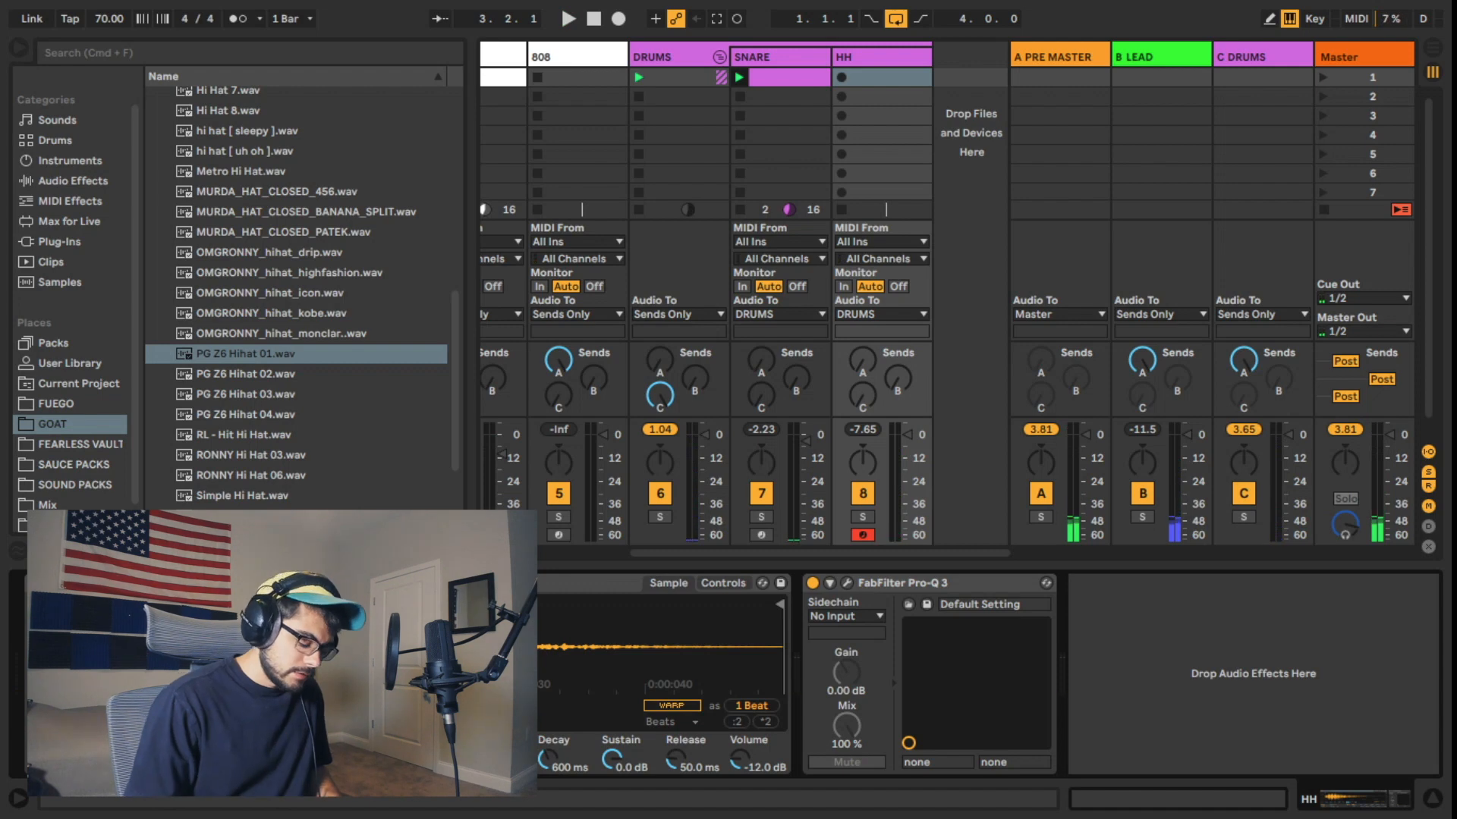
Record a C3 hi-hat pattern on the HH track and set its clip's loop length to 2 bars.
key("space")
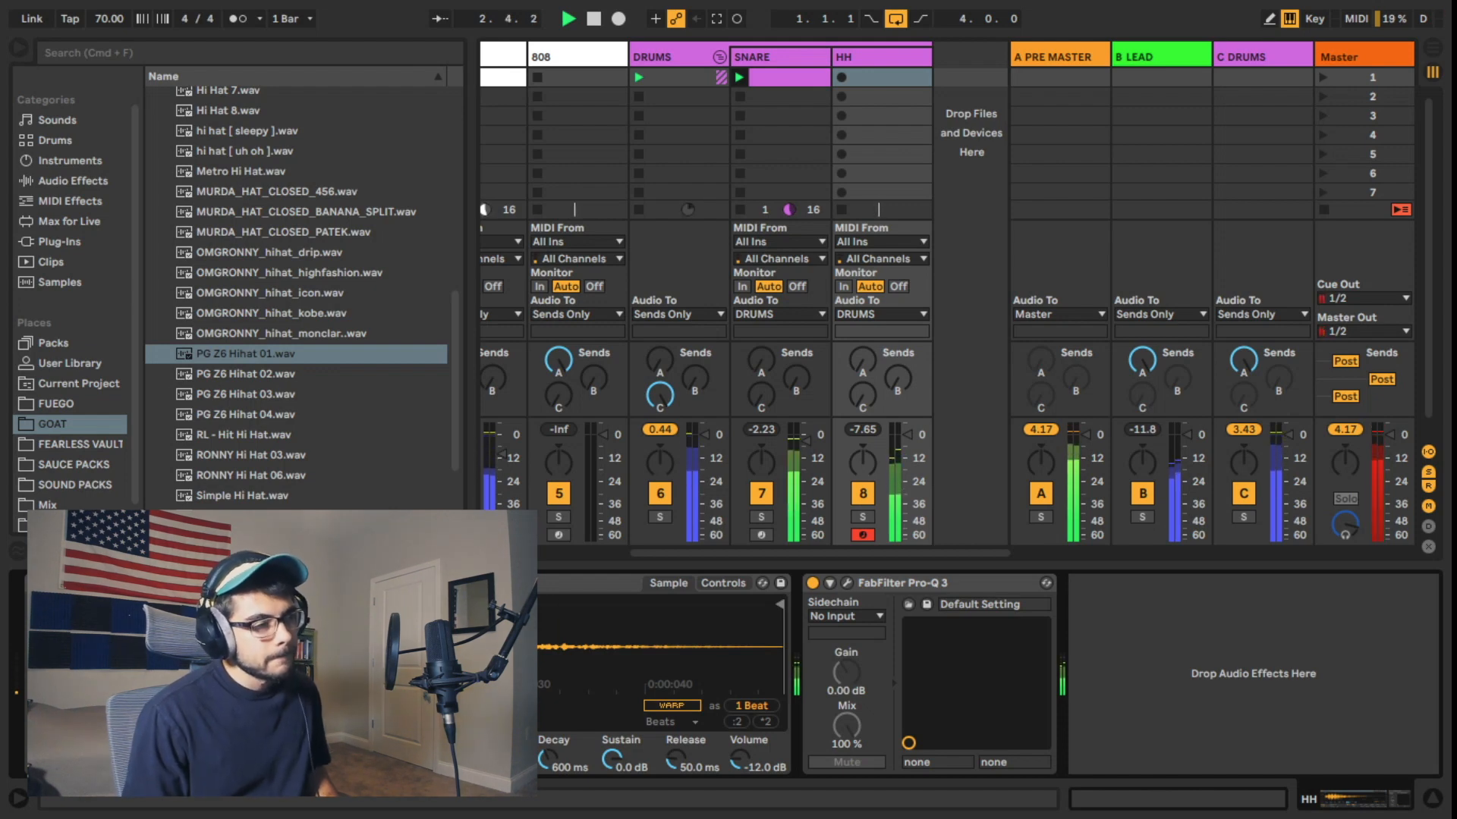
key("space")
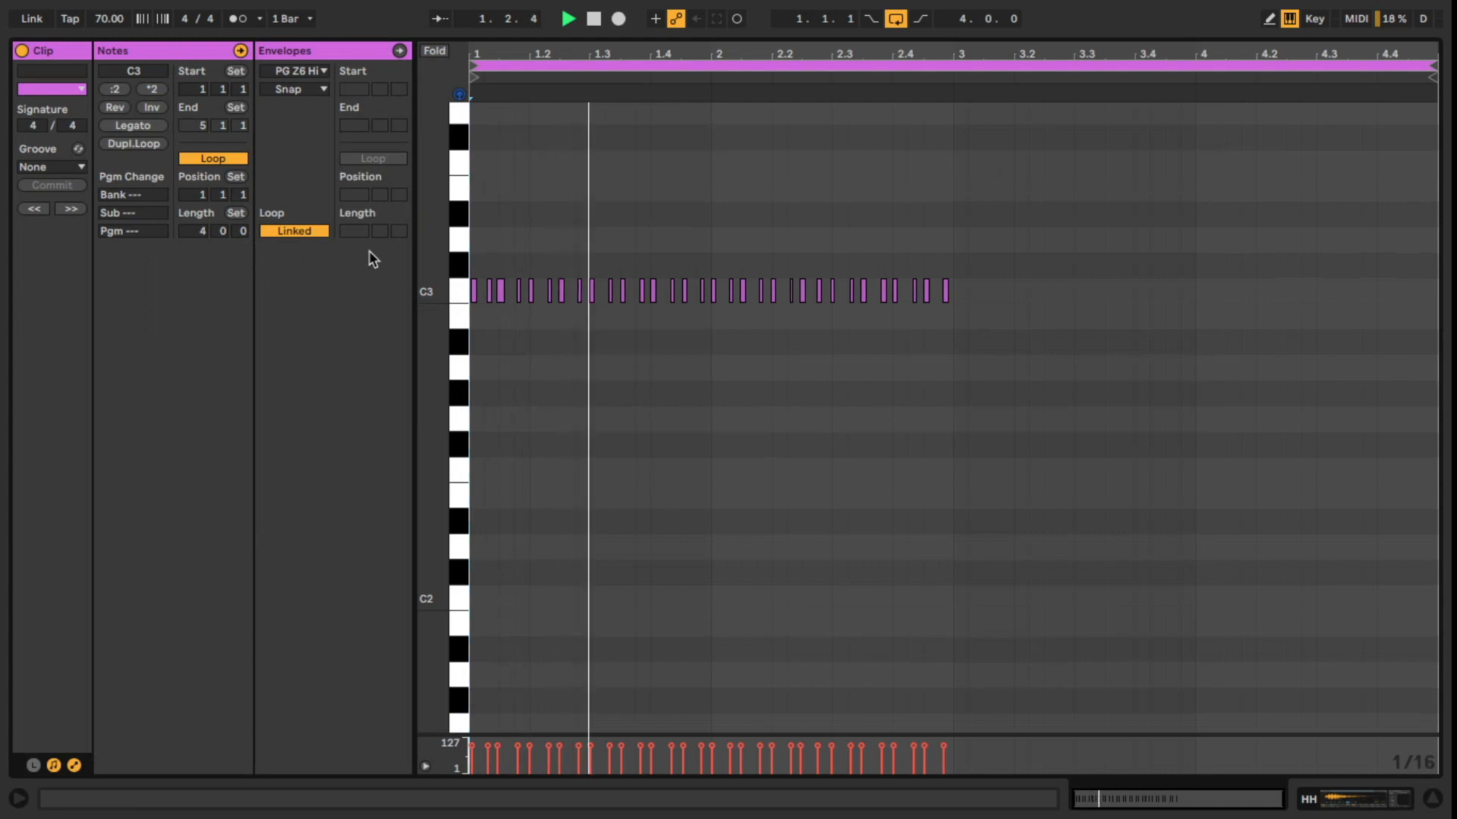
left_click(202, 232)
type("2")
key("Return")
key("space")
Delete the hi-hat notes from beat 1.3 onward, keeping only the first half bar.
left_click_drag(707, 296, 1433, 326)
left_click(1019, 292)
left_click(898, 291)
key("space")
key("Delete")
Duplicate the half-bar hi-hat pattern three times to fill the two-bar loop.
mouse_move(758, 331)
left_mouse_down()
mouse_move(607, 286)
mouse_move(474, 273)
left_mouse_up()
key("super+d")
key("super+d")
key("super+d")
Select all hi-hat notes, examine the first note's timing up close, and play the pattern.
key("super+a")
left_click_drag(484, 51, 501, 297)
key("space")
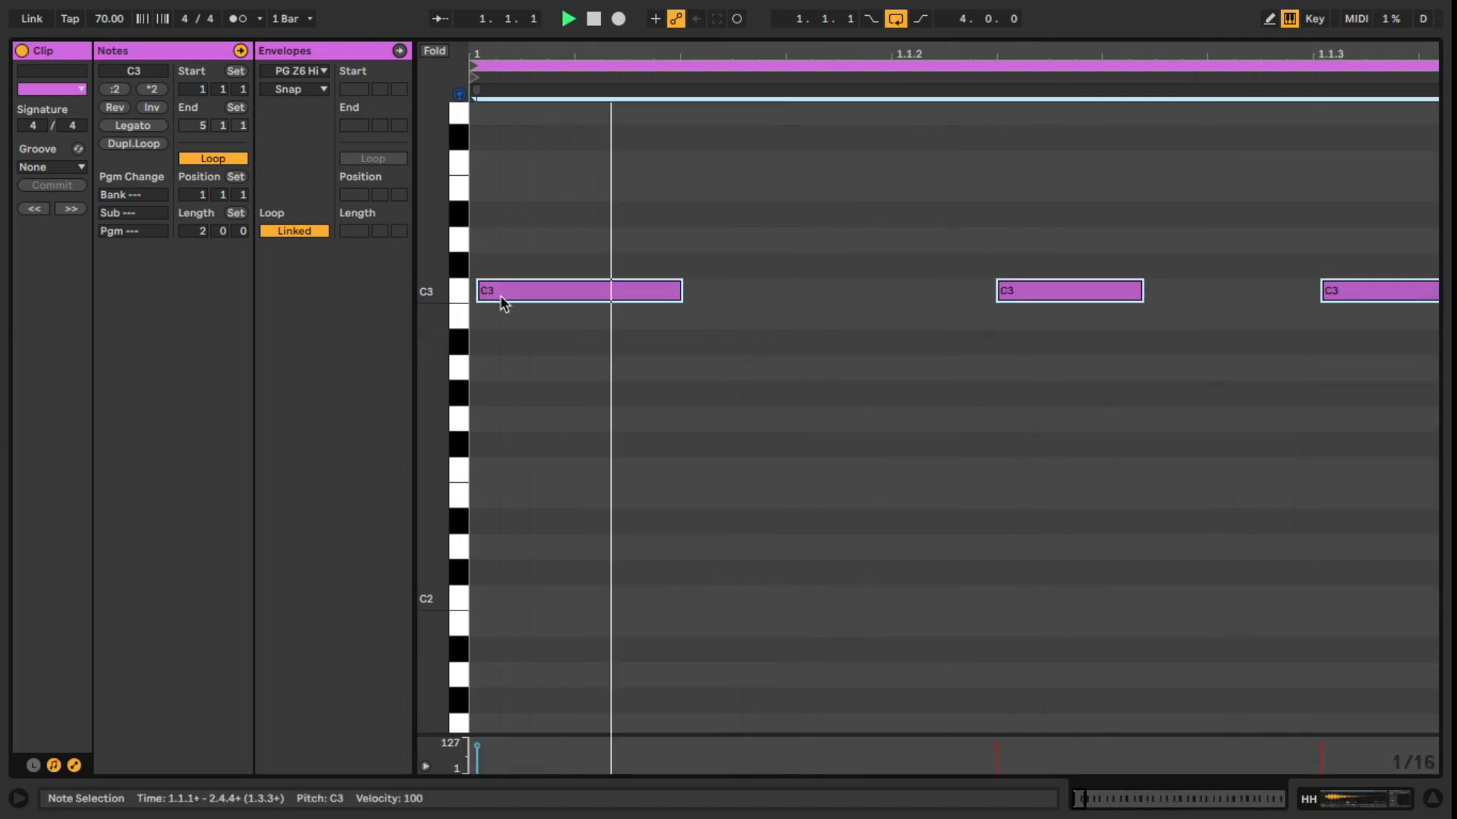
key("z")
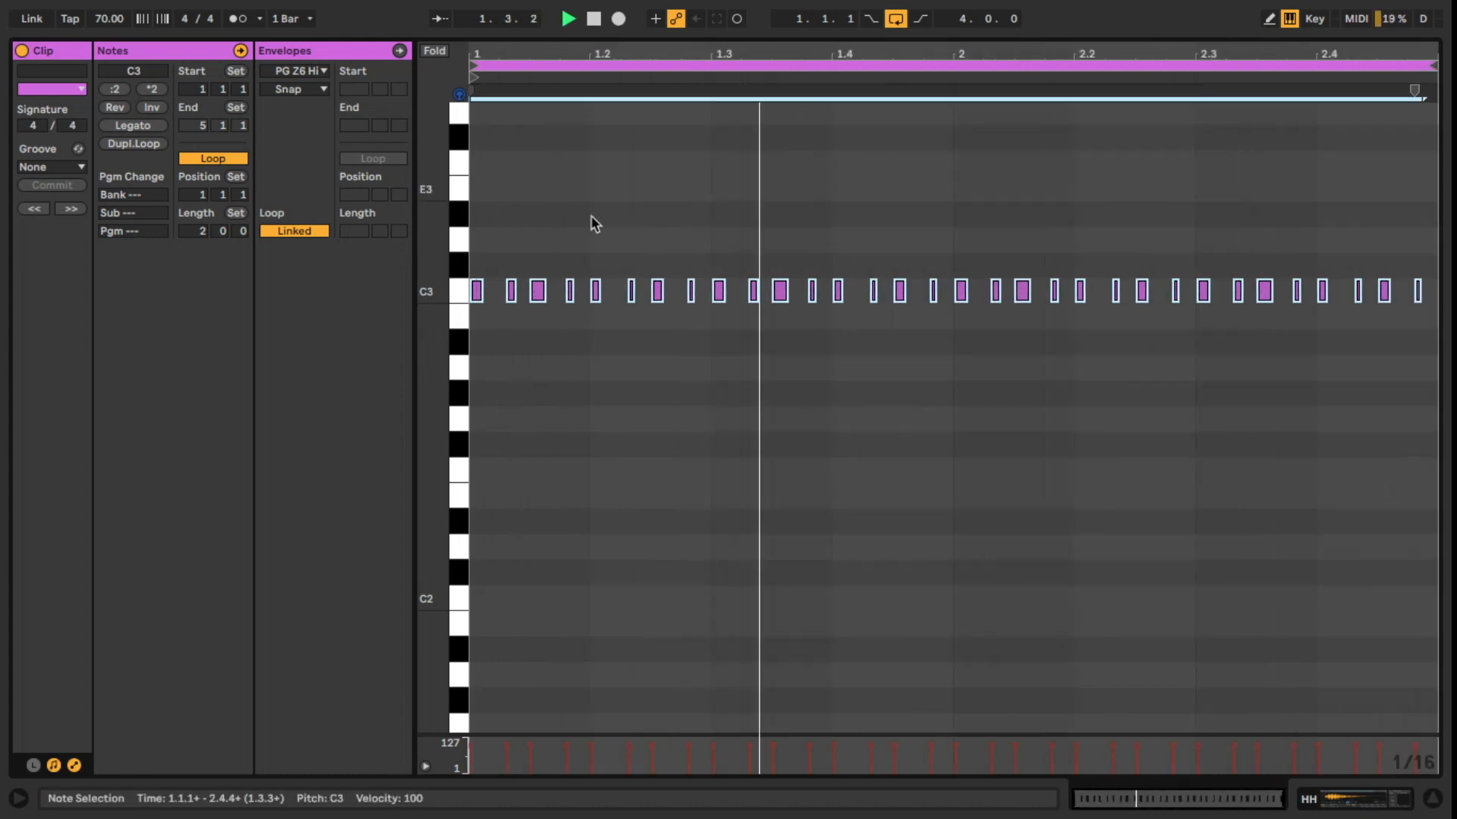
left_click(702, 372)
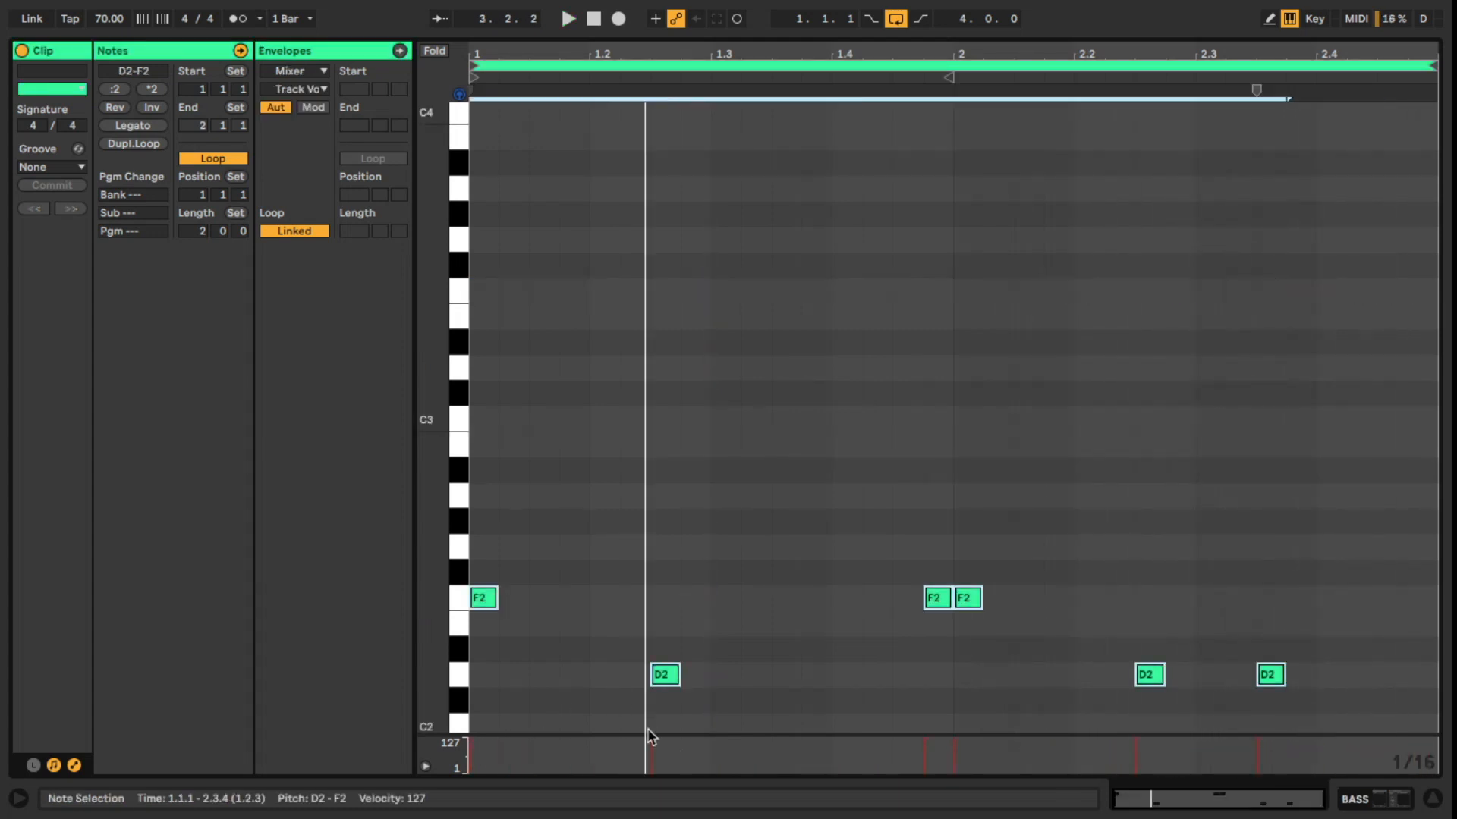
Lengthen the F2 and D2 notes in the BASS clip so each one lasts until the next begins.
key("space")
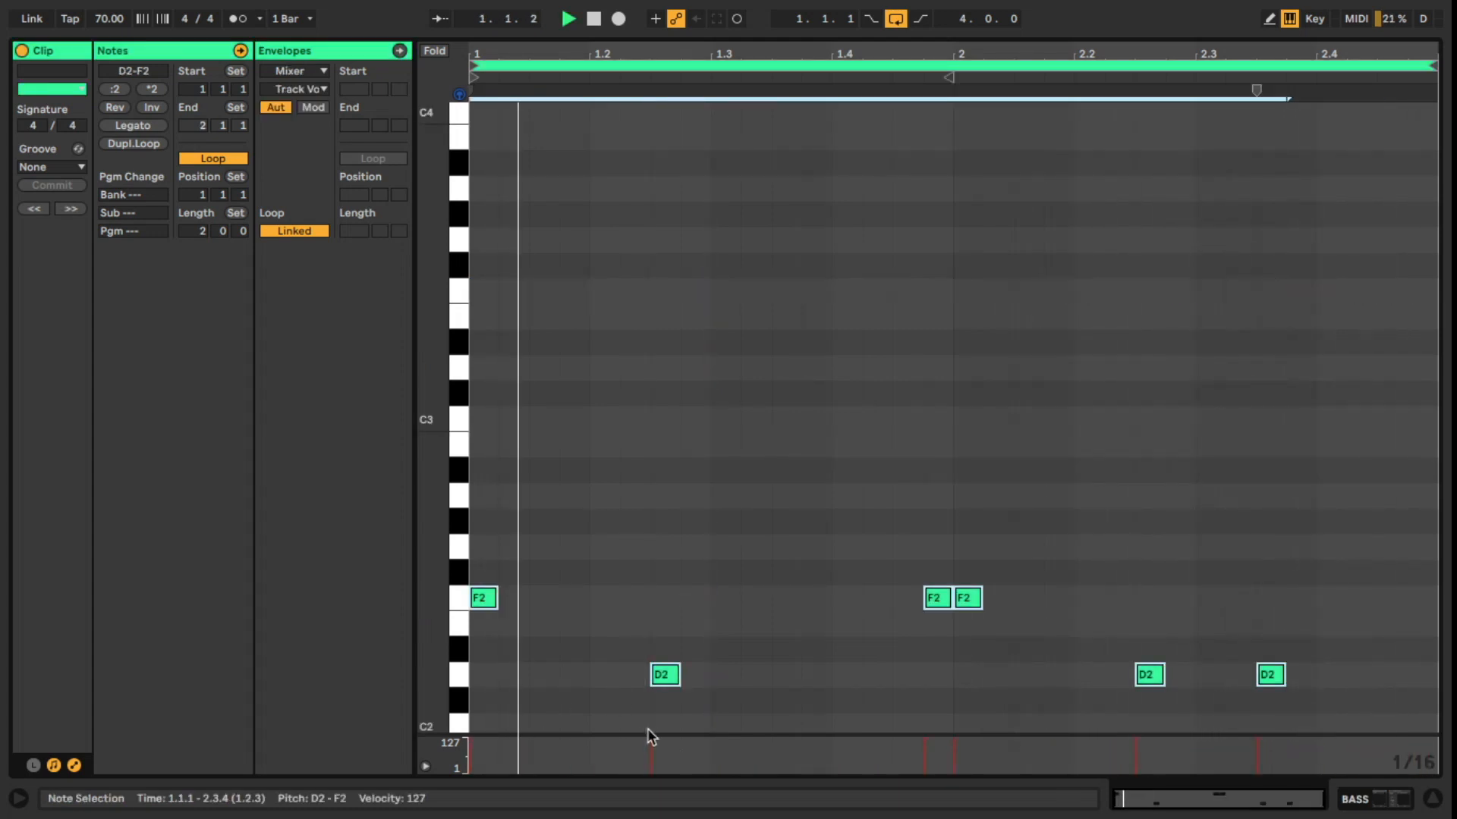
left_click_drag(495, 599, 649, 591)
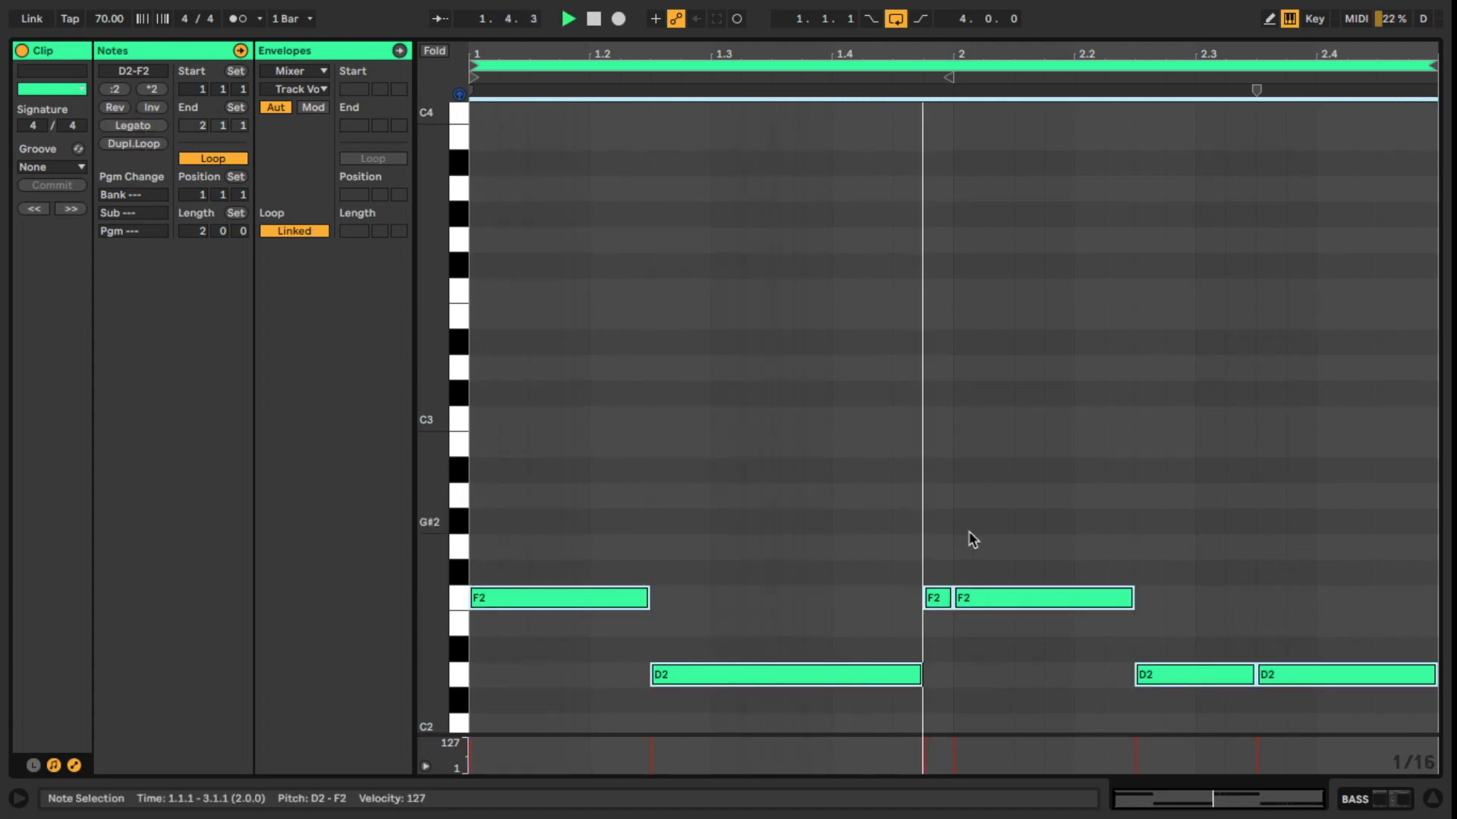
Transpose all the bass notes down two octaves so the pattern plays F#2 and D2.
left_click(952, 542)
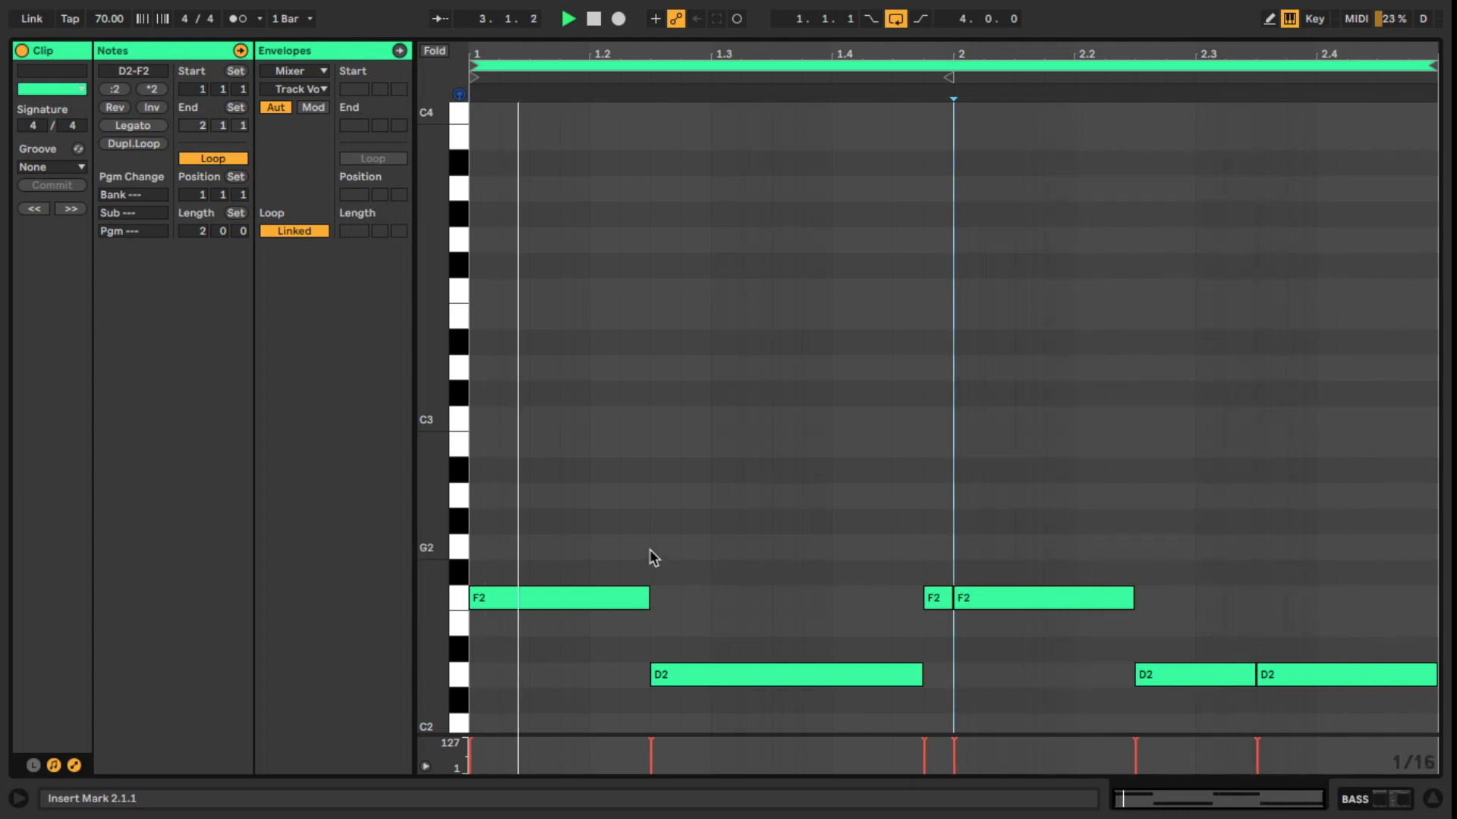
left_click(507, 384)
left_click(750, 490)
key("ctrl+a")
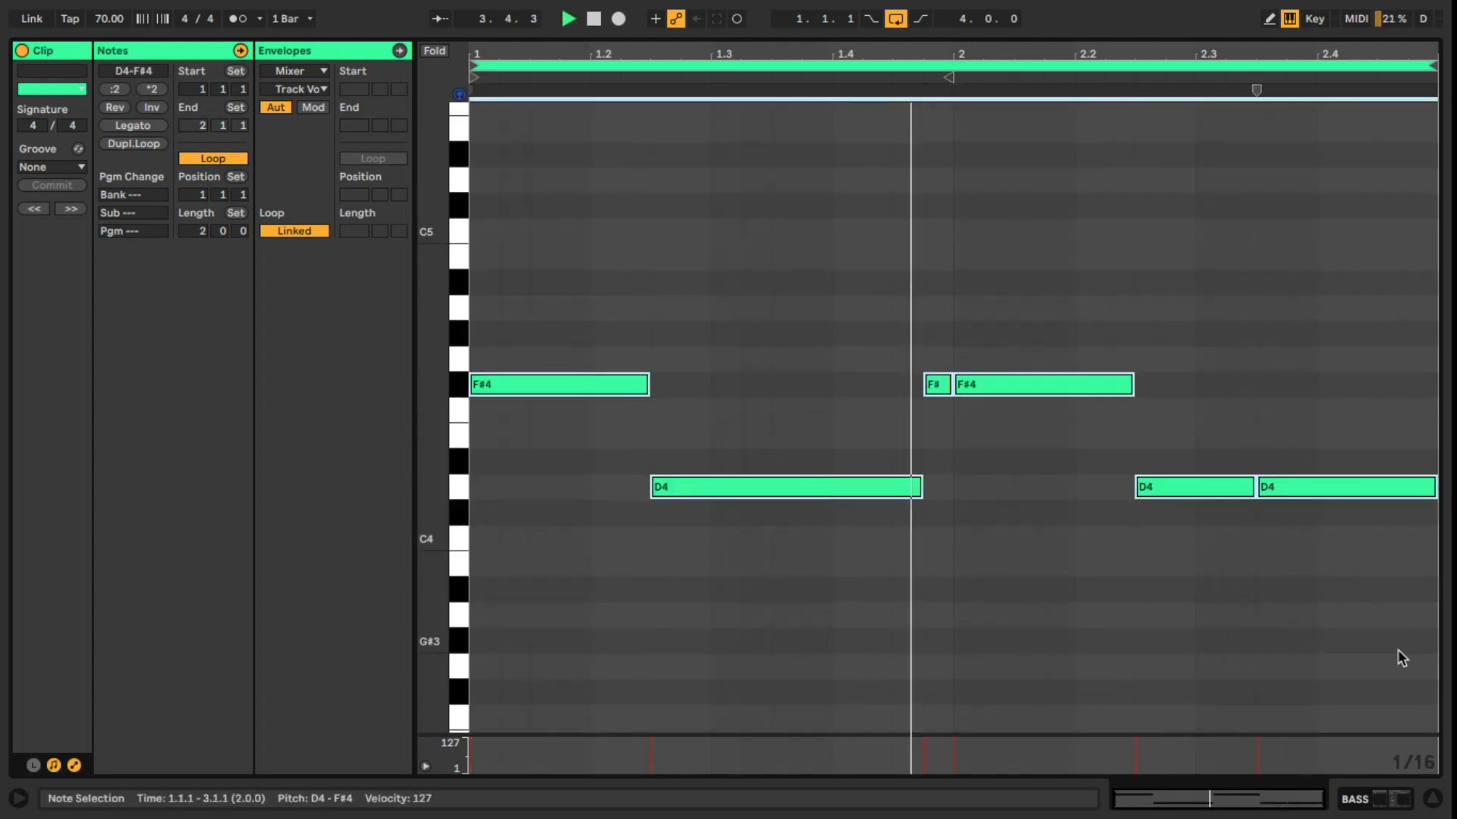
key("shift+Down")
key("shift+Down")
scroll(1066, 425, "down", 3)
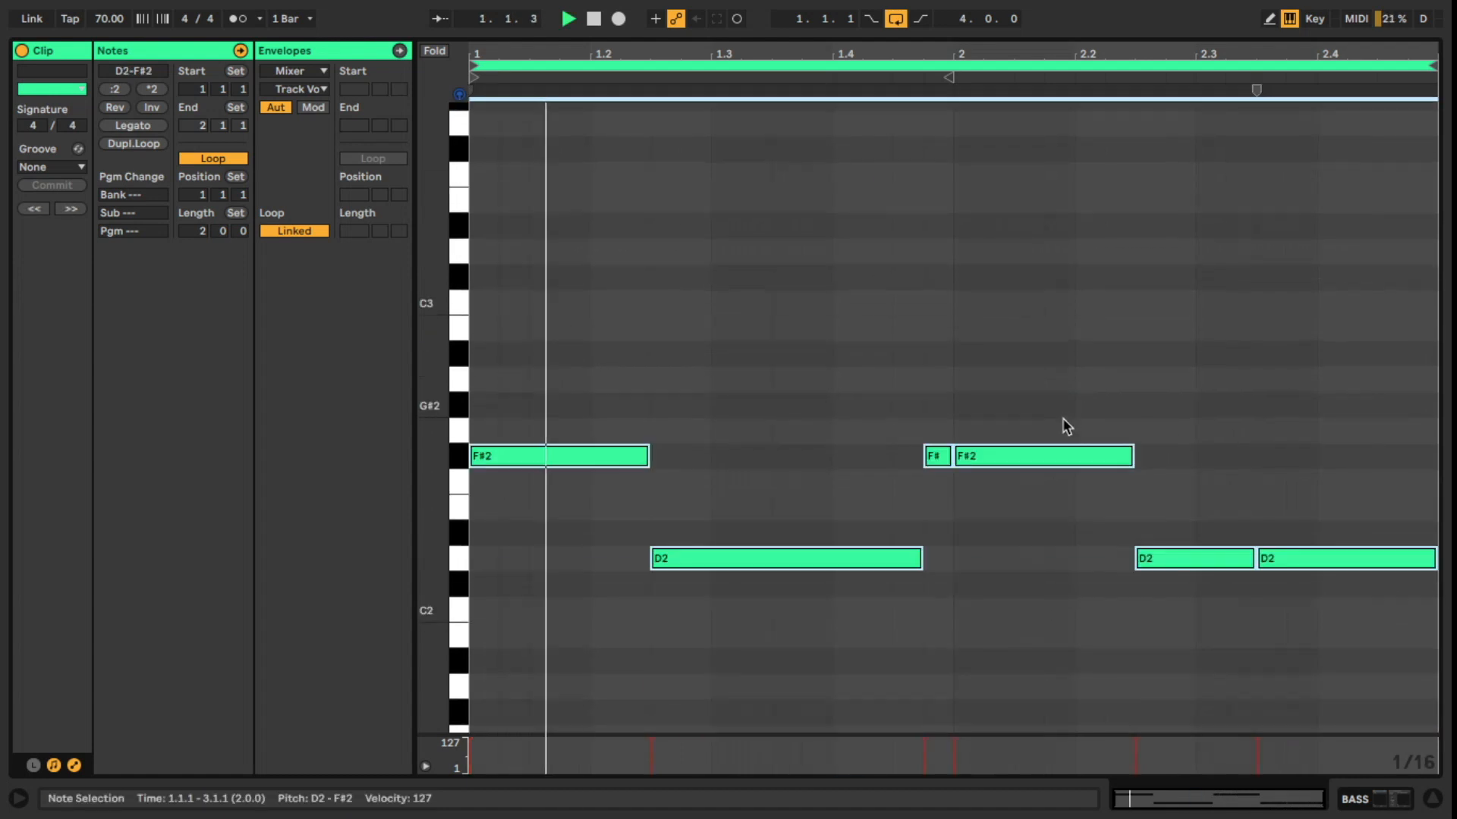
scroll(1065, 455, "down", 2)
Shorten the next-to-last D2 note by one sixteenth and add a D2 note in the gap before the final one.
left_click(1124, 645)
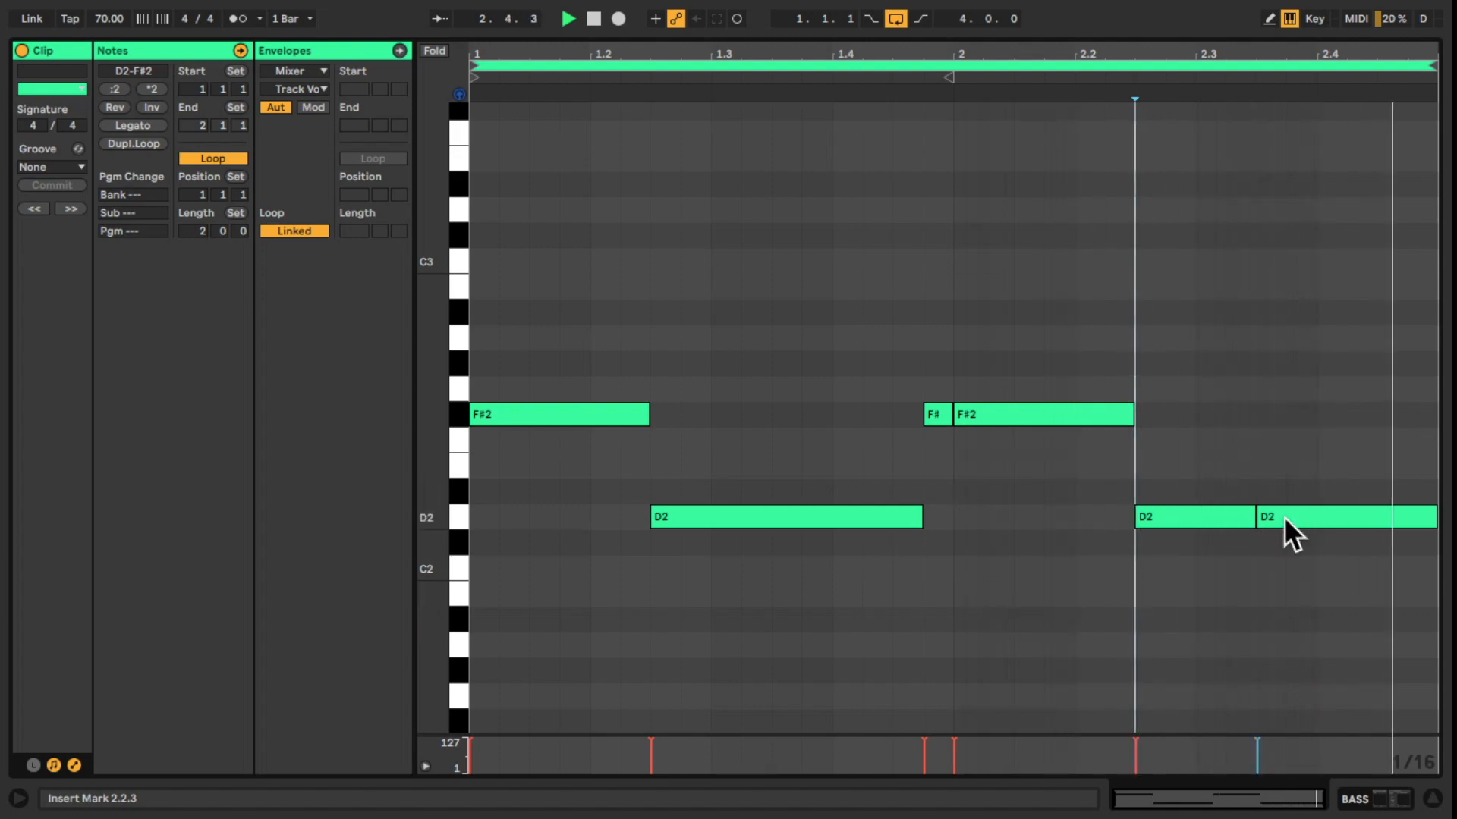
left_click_drag(1255, 518, 1239, 519)
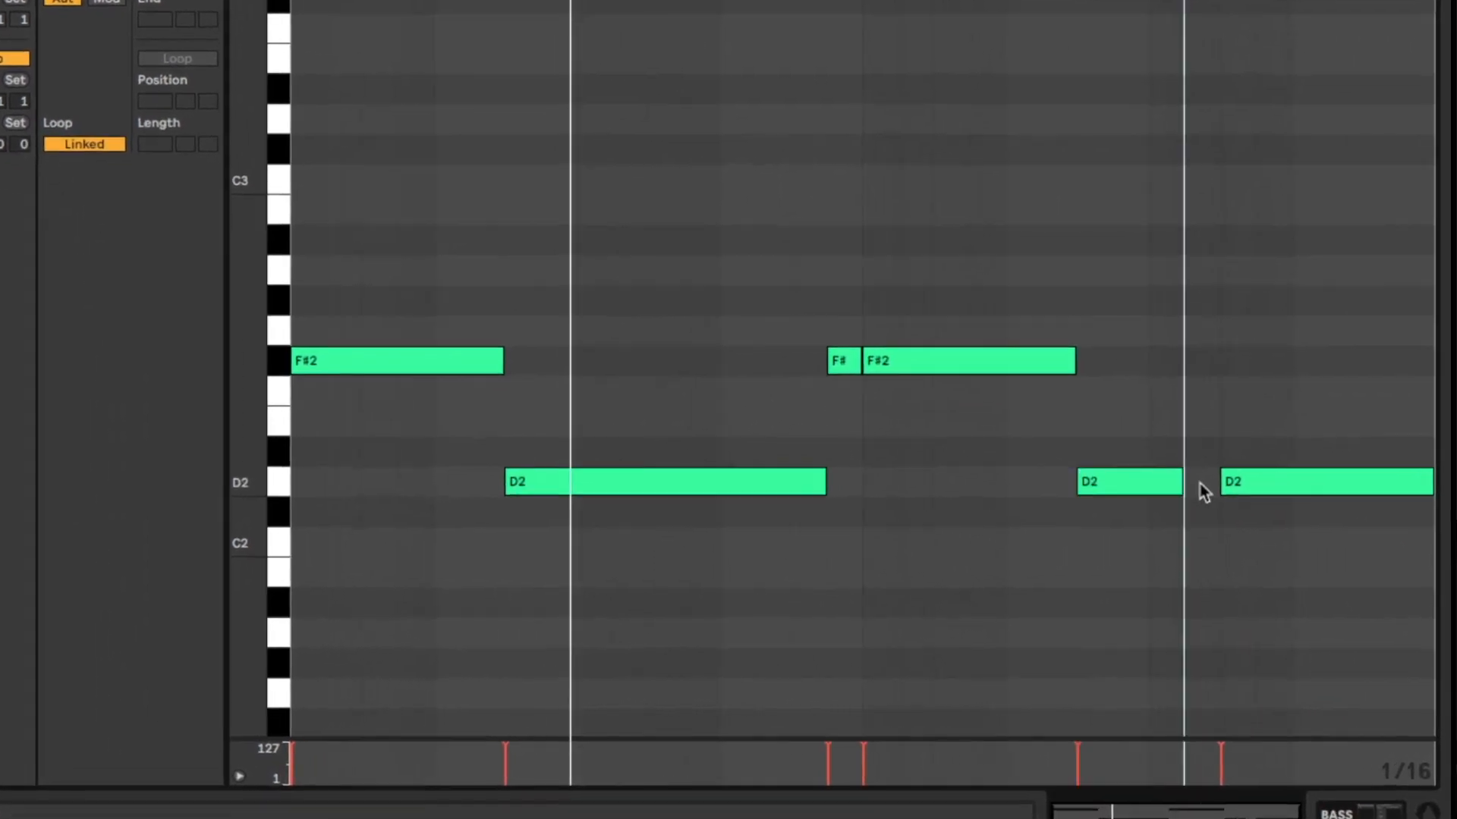
double_click(1199, 485)
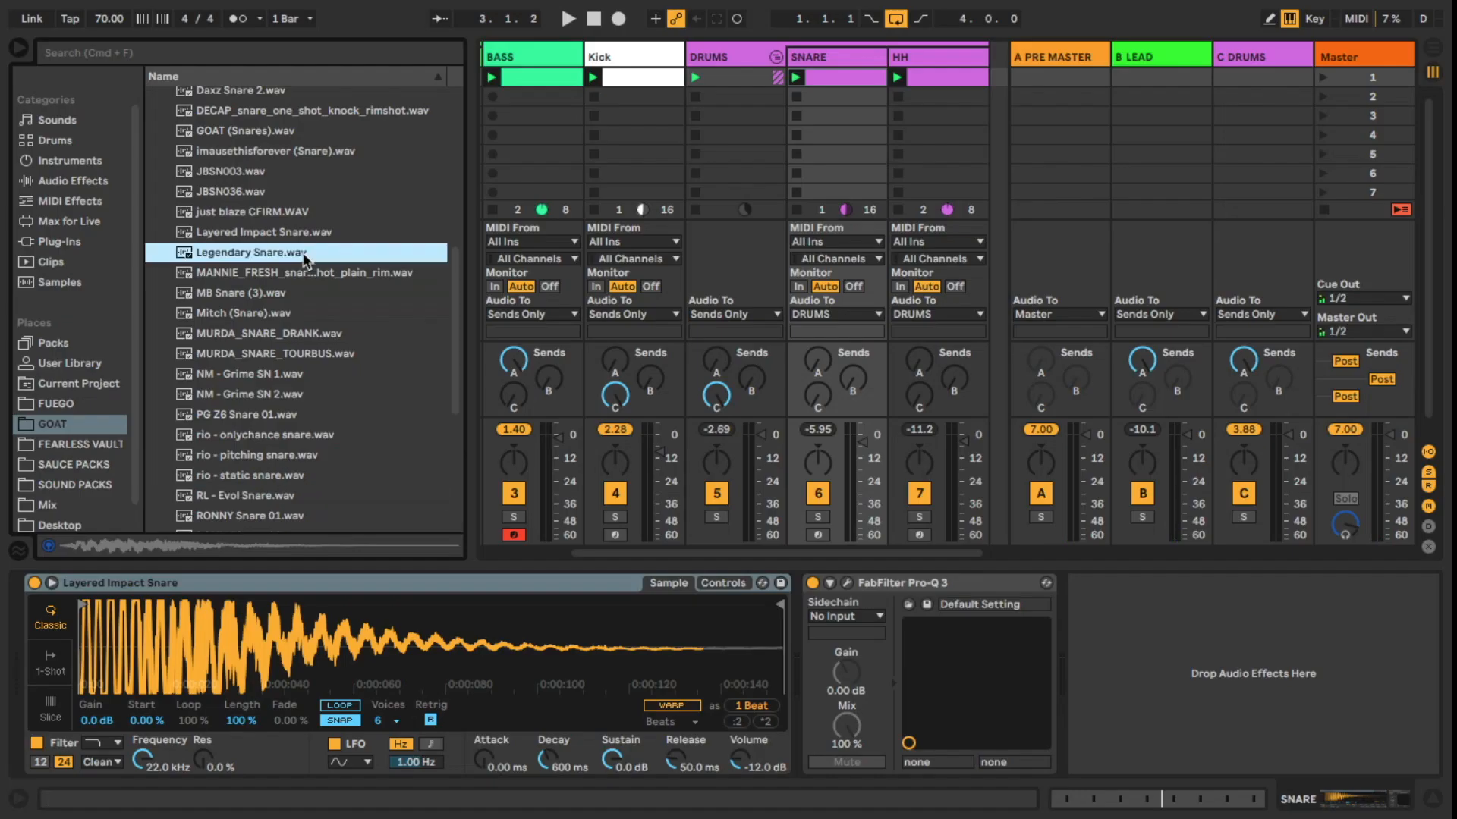
Swap the snare sample for MANNIE_FRESH_snare_one_shot_plain_rim.wav, play the beat, and raise the sample's gain.
left_click(298, 273)
key("space")
scroll(308, 526, "down", 5)
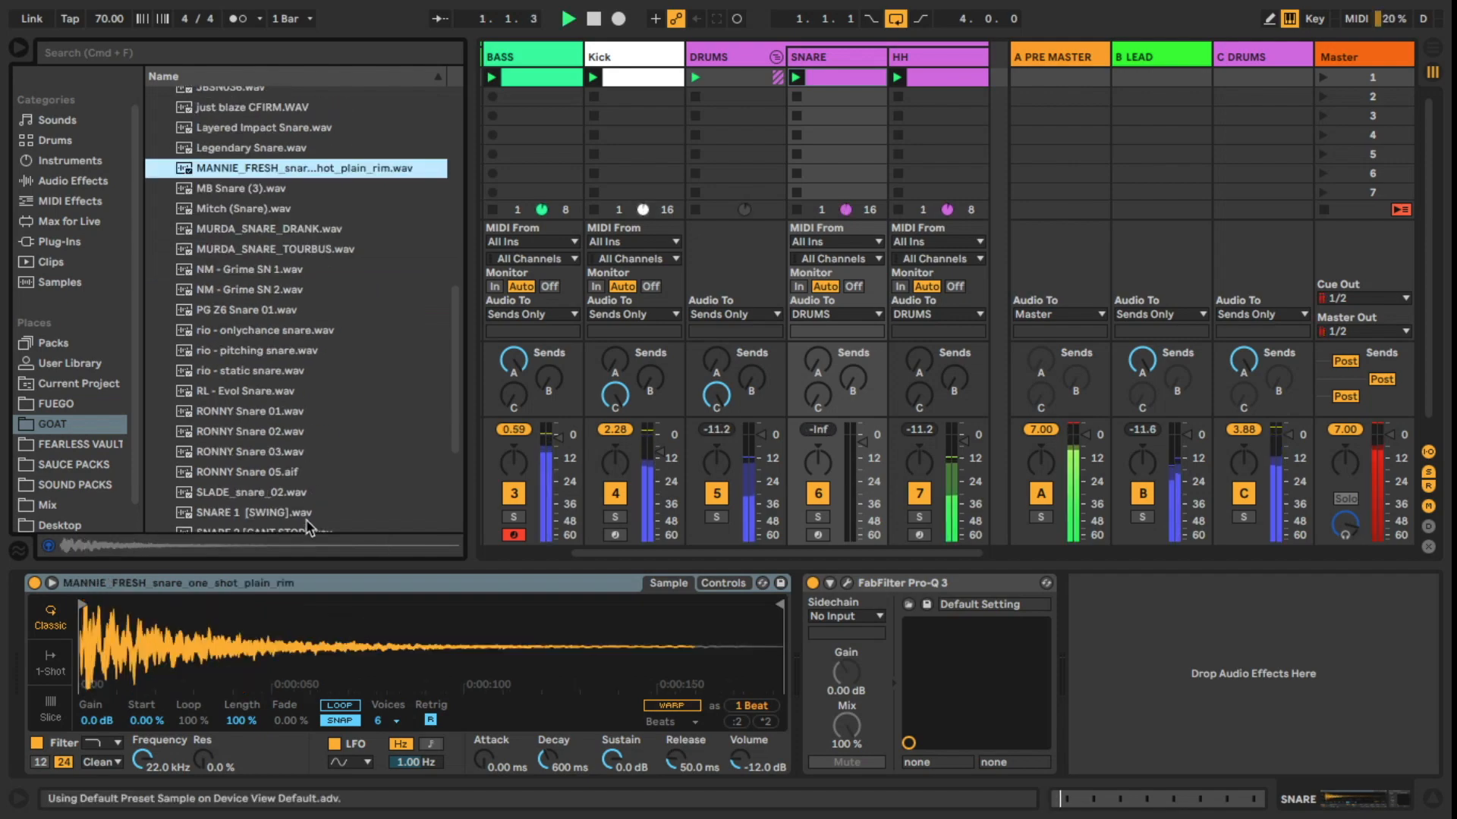
scroll(311, 529, "down", 5)
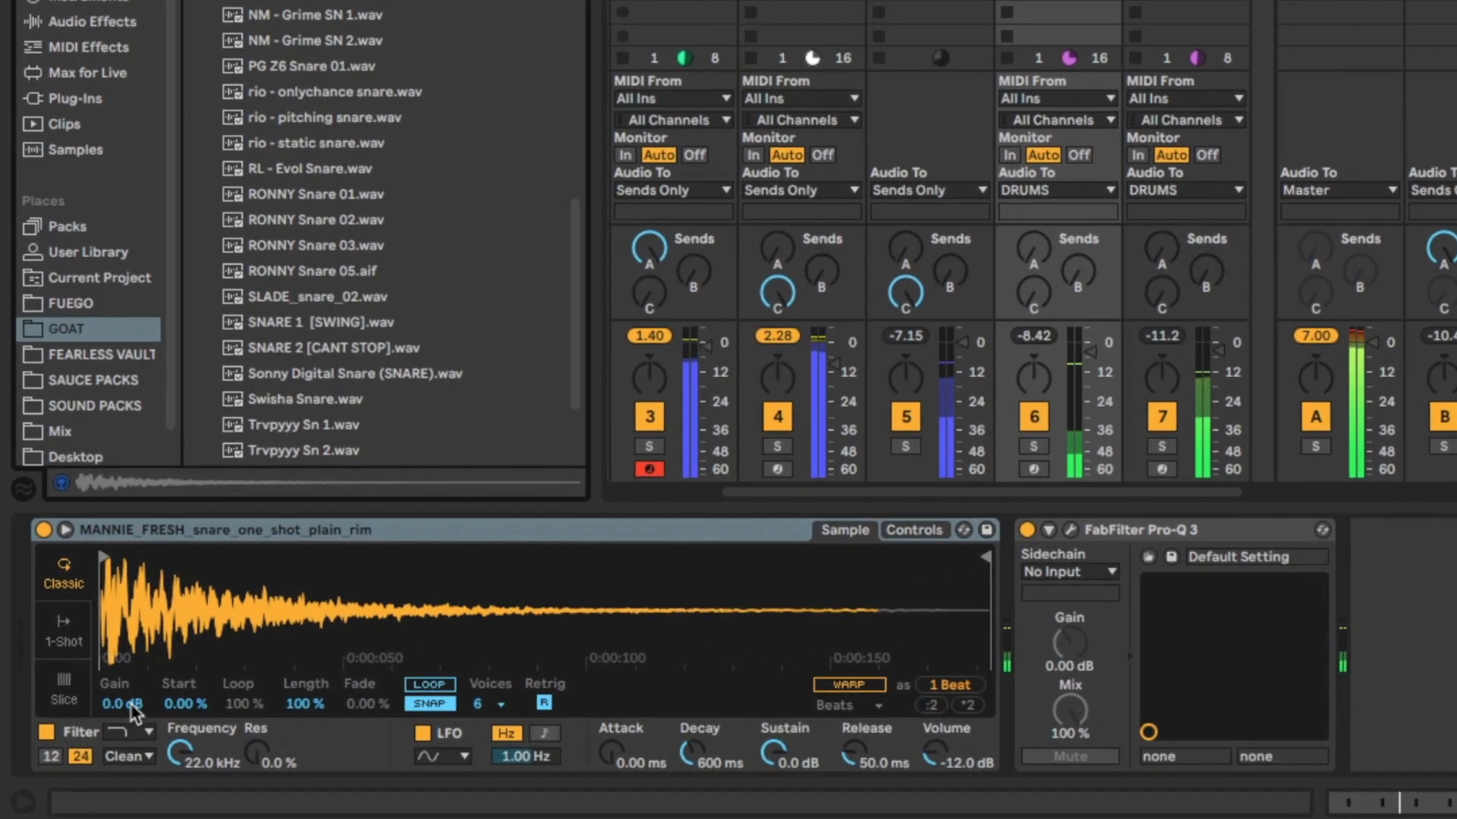
left_click_drag(98, 721, 169, 675)
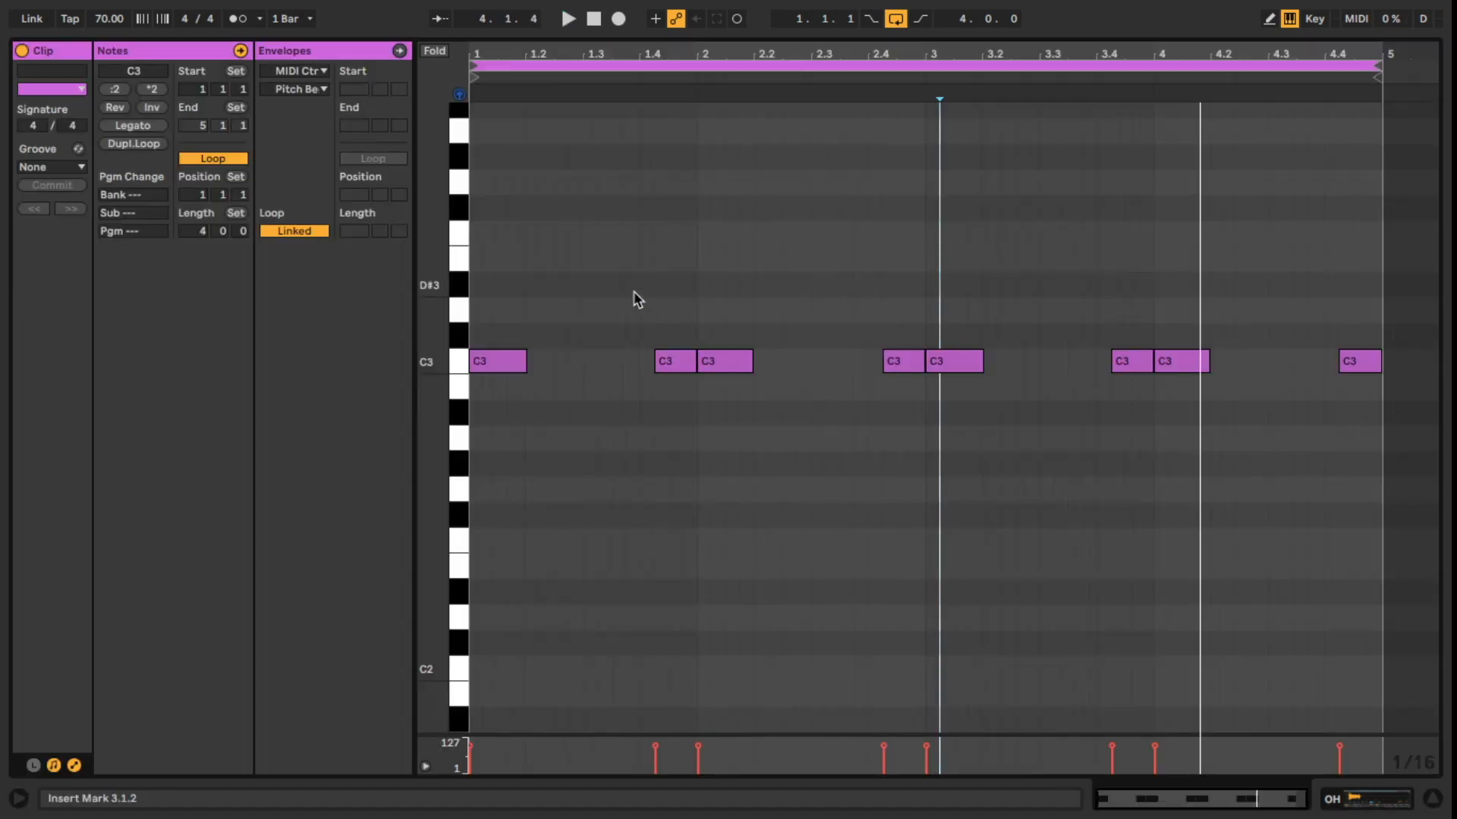
Deactivate the four short C3 notes at the end of each bar in the OH clip.
left_click_drag(637, 298, 683, 419)
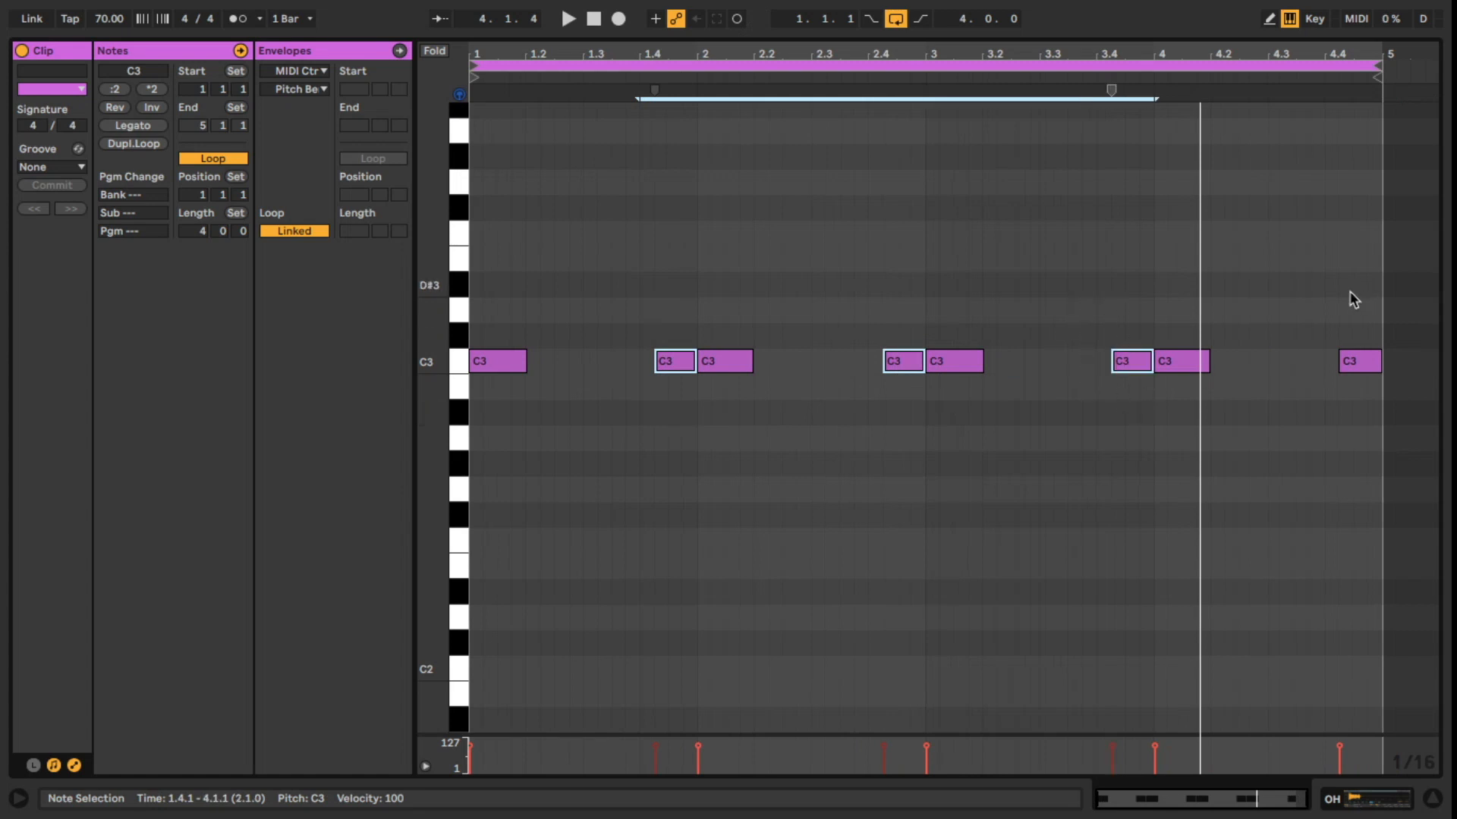
right_click(1343, 364)
left_click(1277, 436)
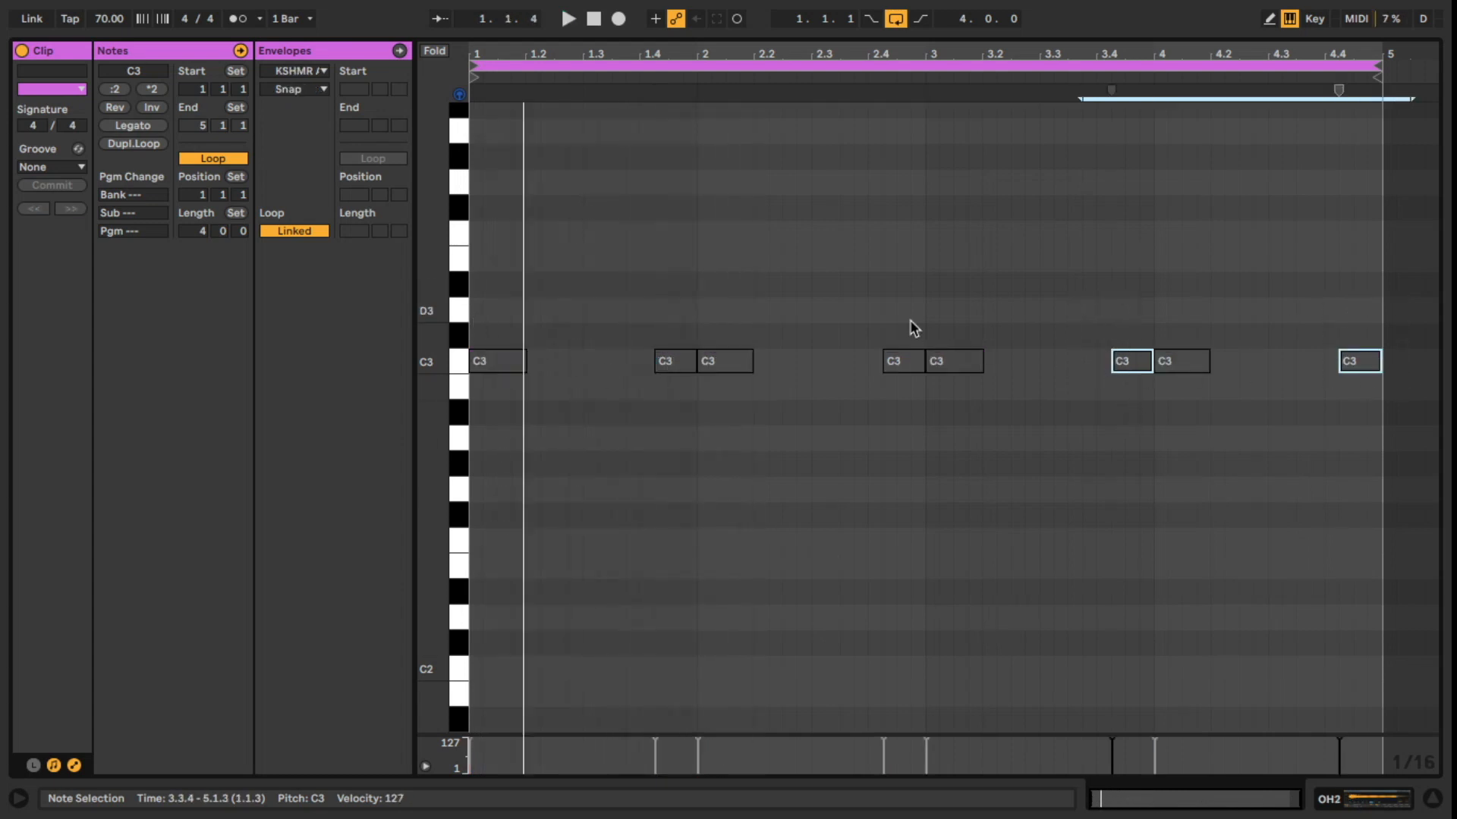
Reactivate the four short C3 notes at the end of each bar in the OH2 clip and play it.
left_click_drag(639, 277, 671, 389)
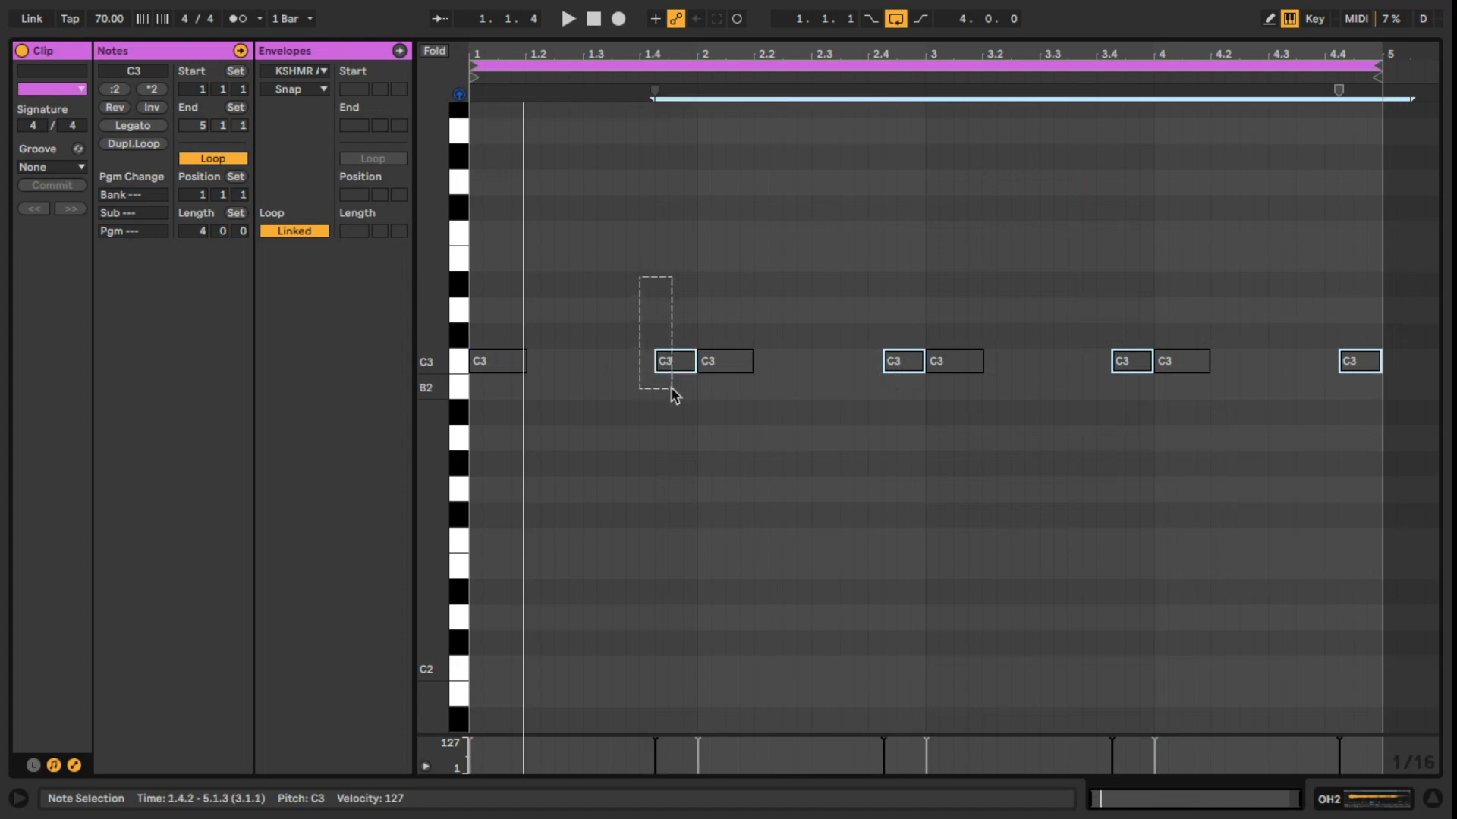
right_click(675, 365)
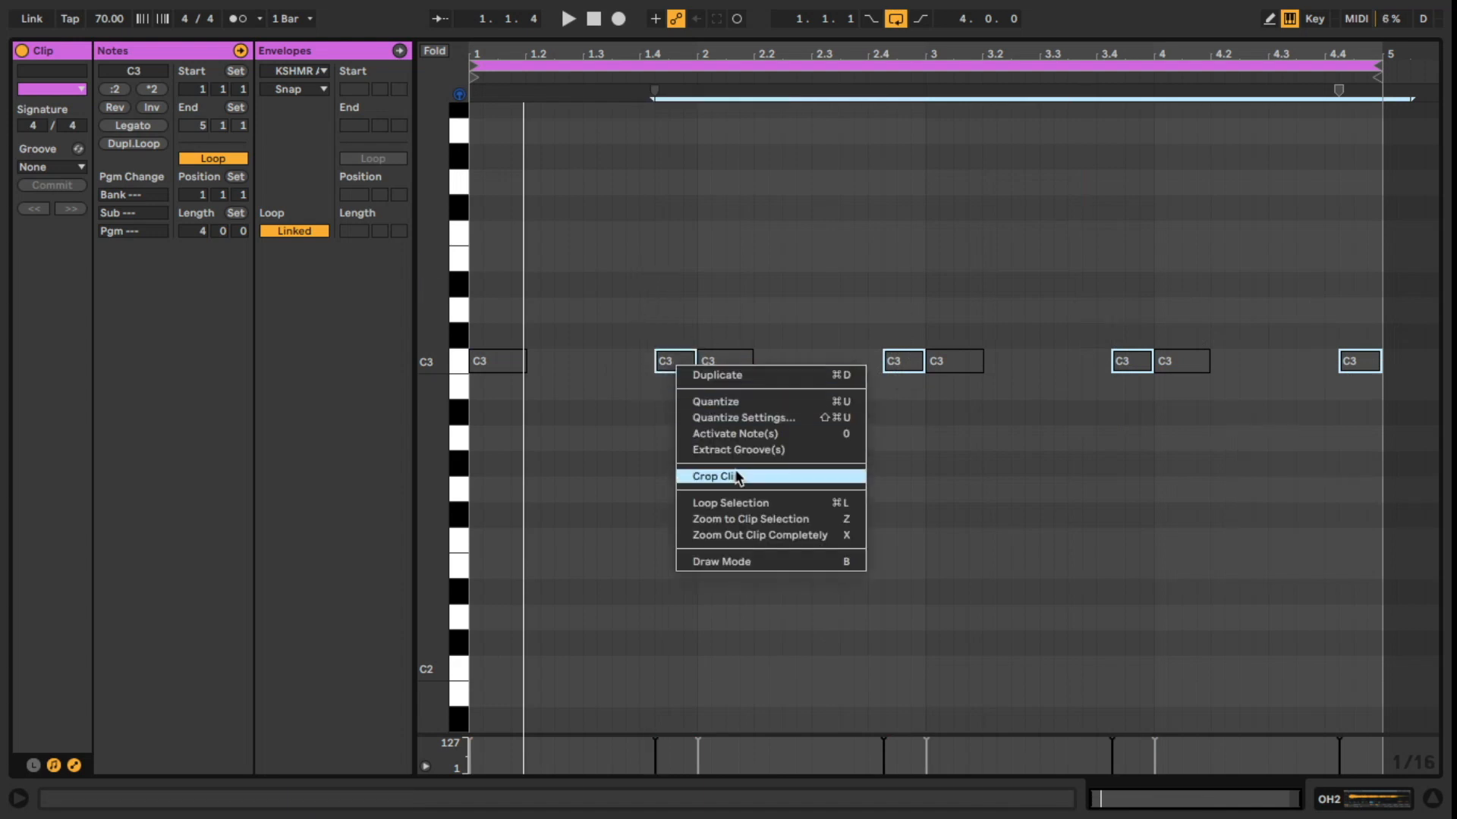
left_click(725, 435)
key("space")
left_click(695, 462)
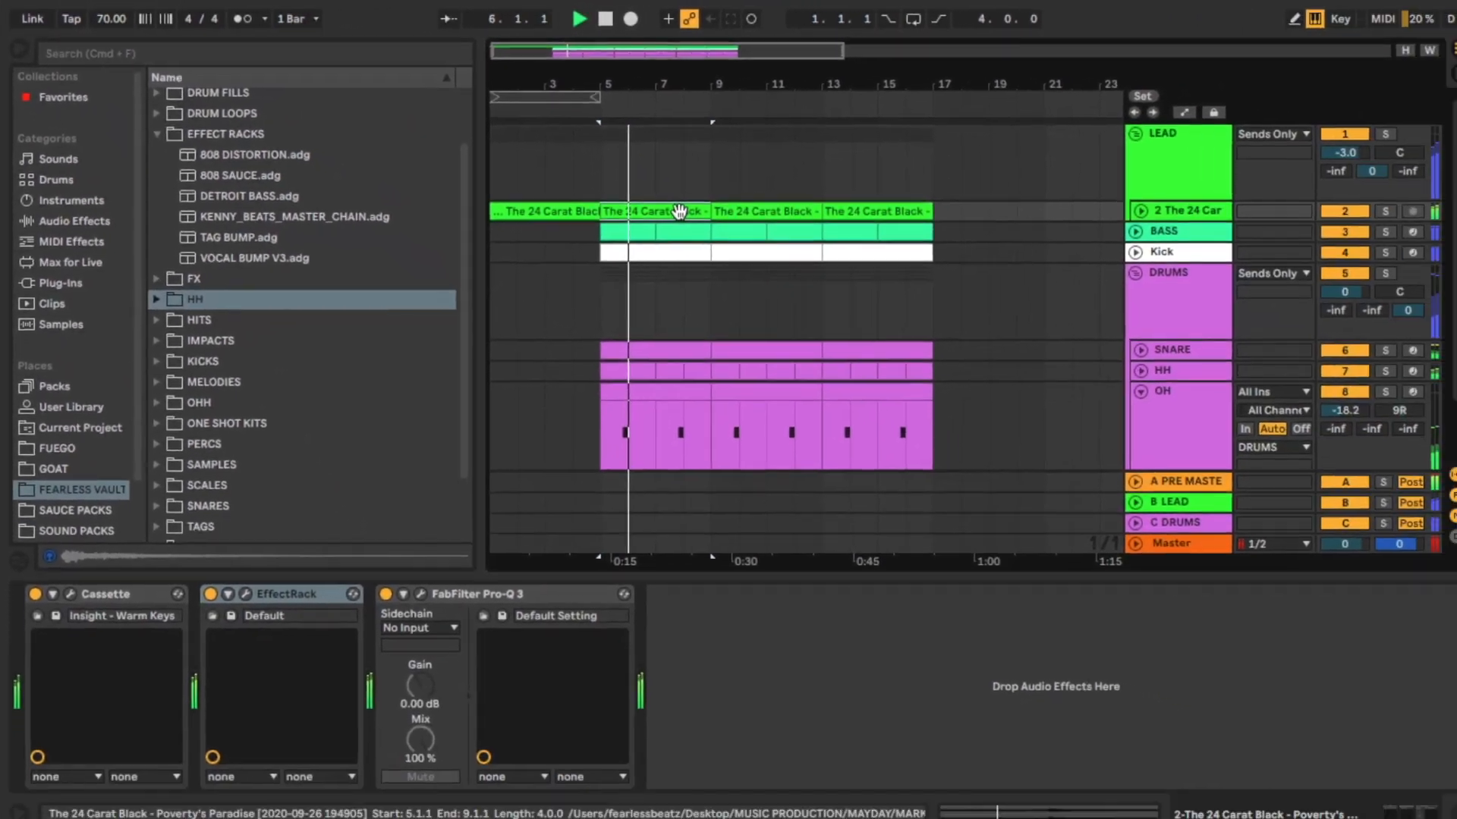
Color the 24 Carat Black clip at bar 5 teal and copy it to bar 13.
right_click(798, 249)
left_click(793, 697)
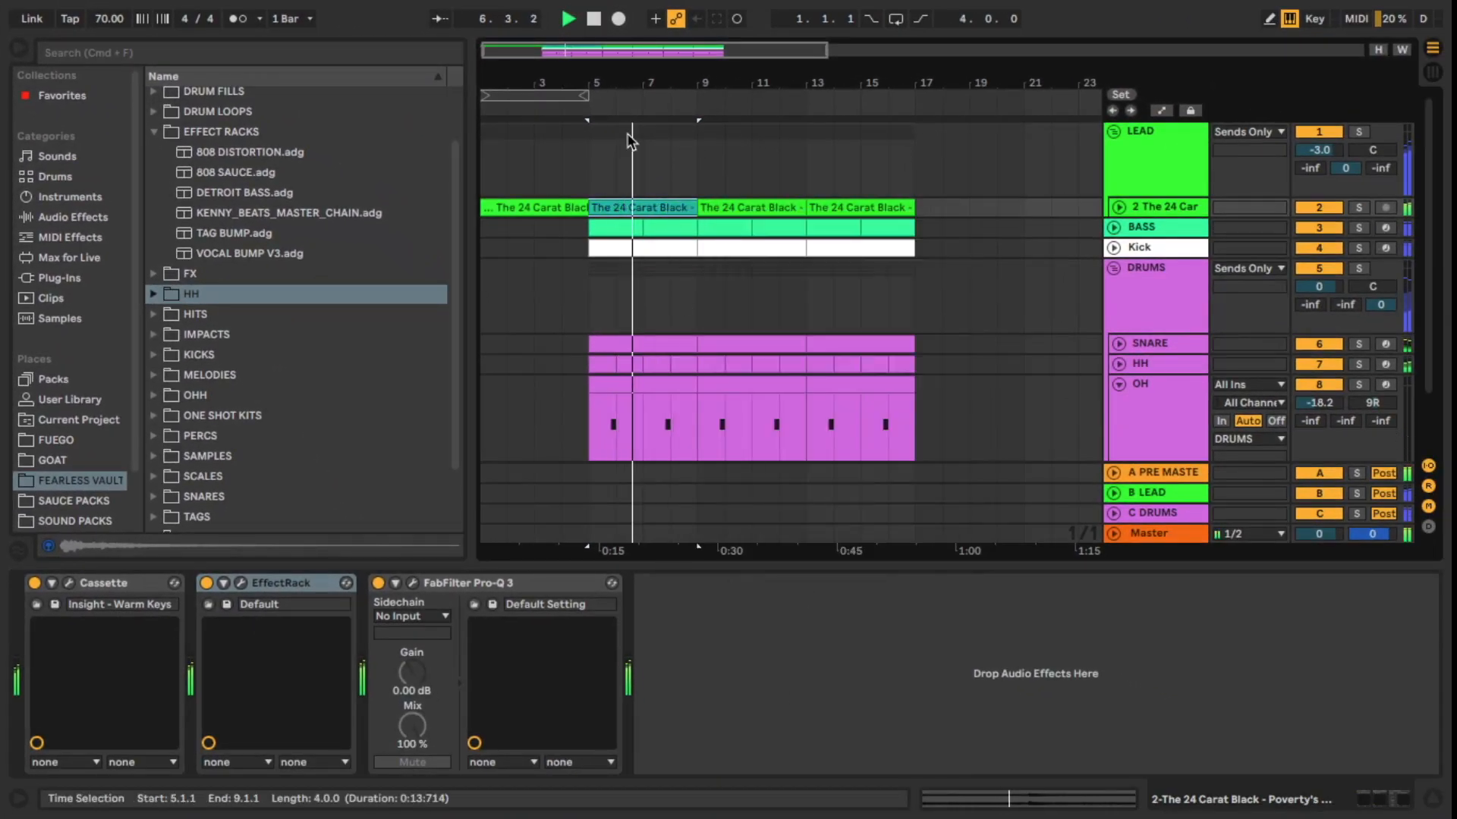
left_click_drag(647, 206, 863, 209)
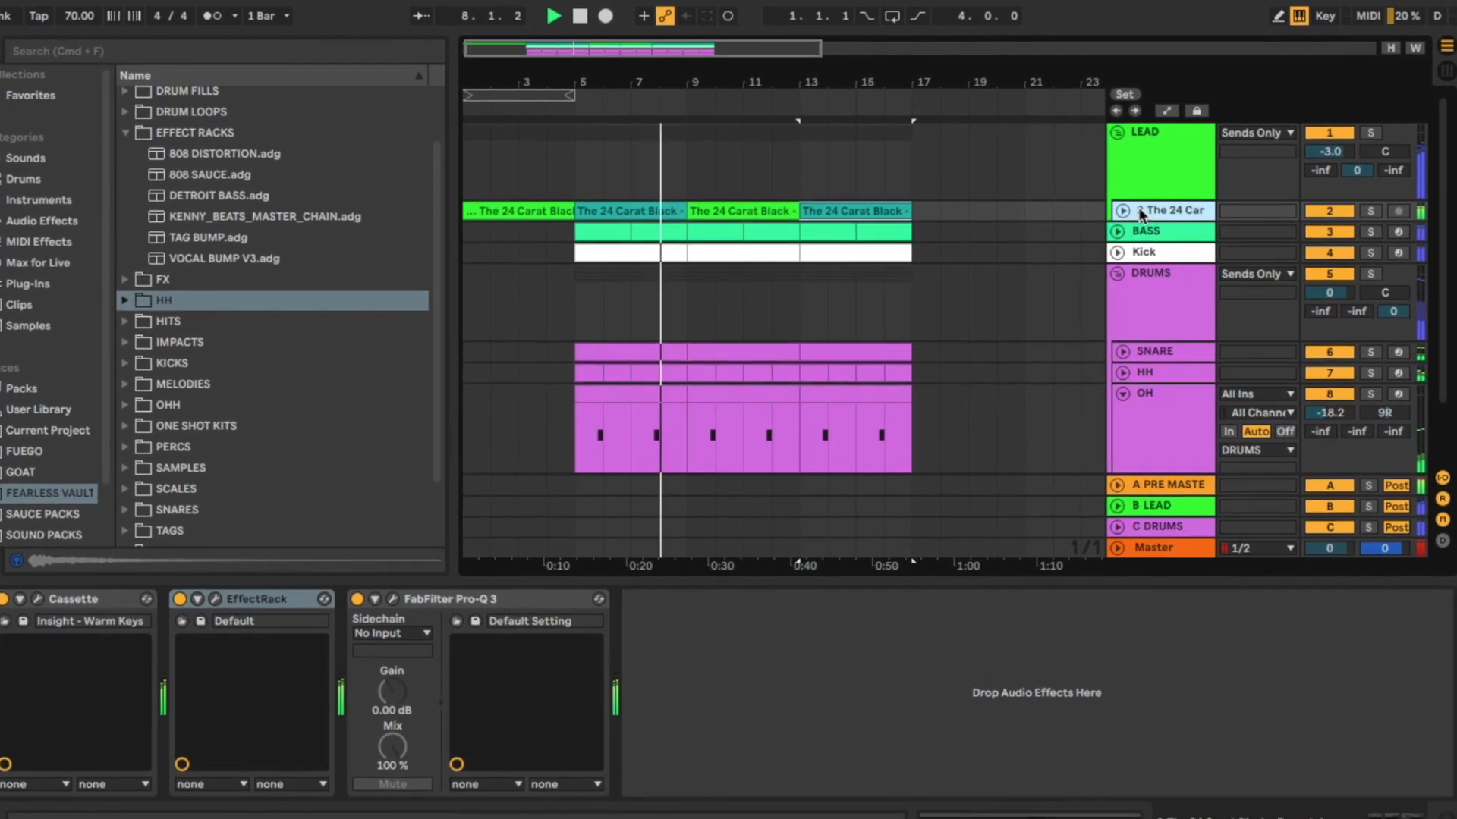
Duplicate the 24 Carat Black sample track and delete the green clip at bar 9 from the copy.
left_click(1139, 208)
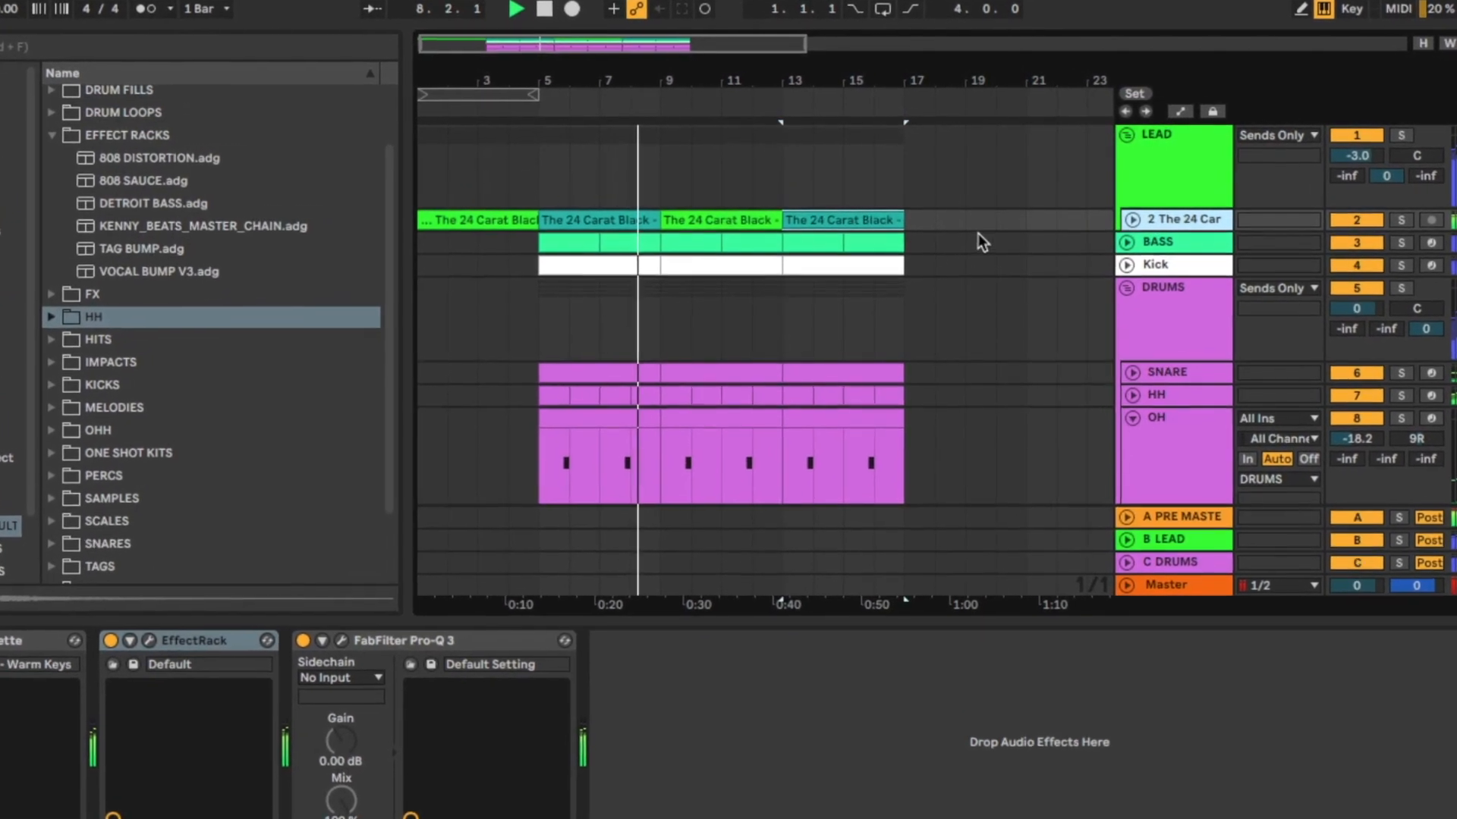
key("ctrl+d")
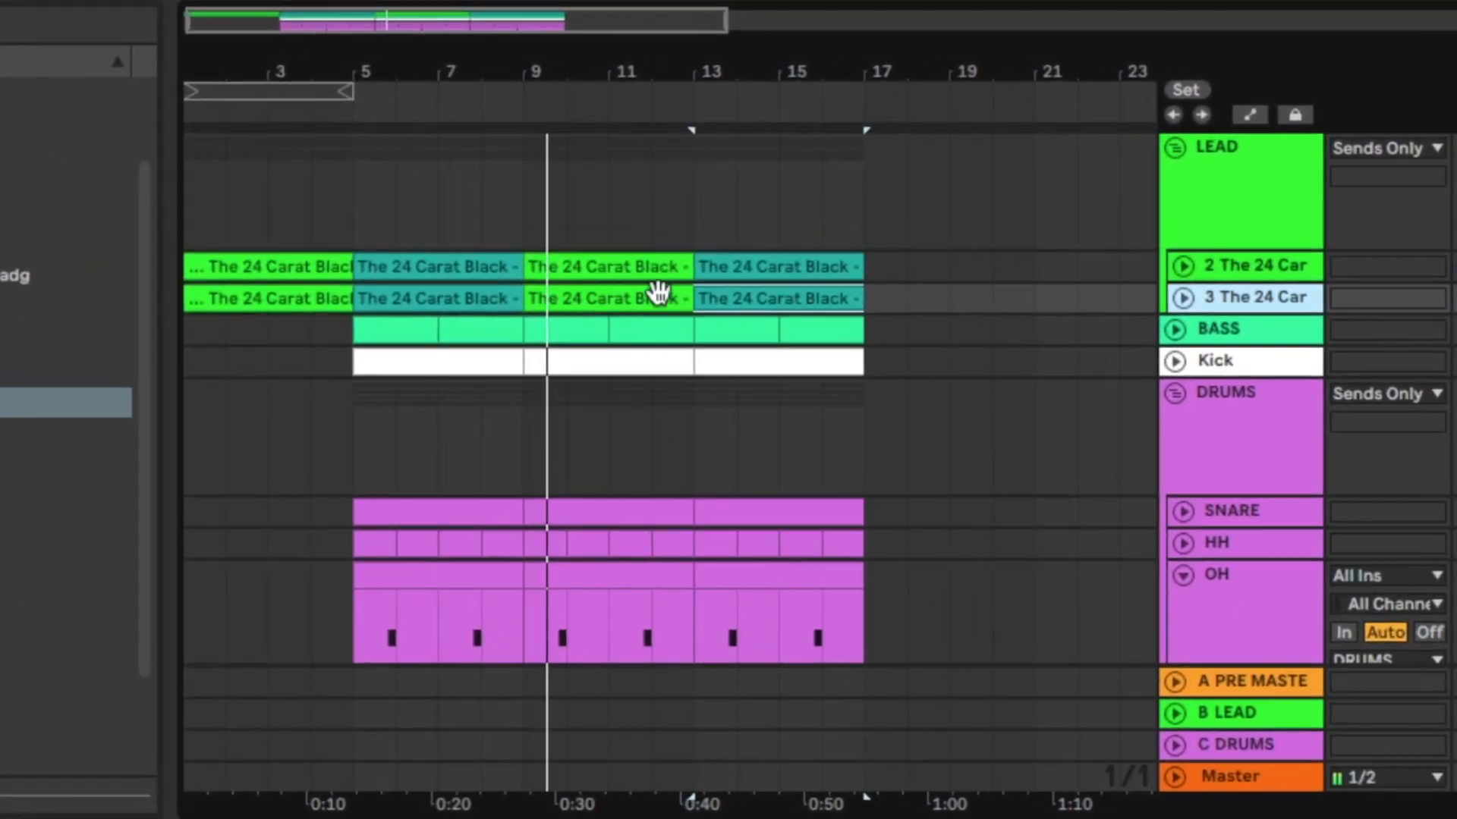
left_click(488, 298)
left_click(601, 298)
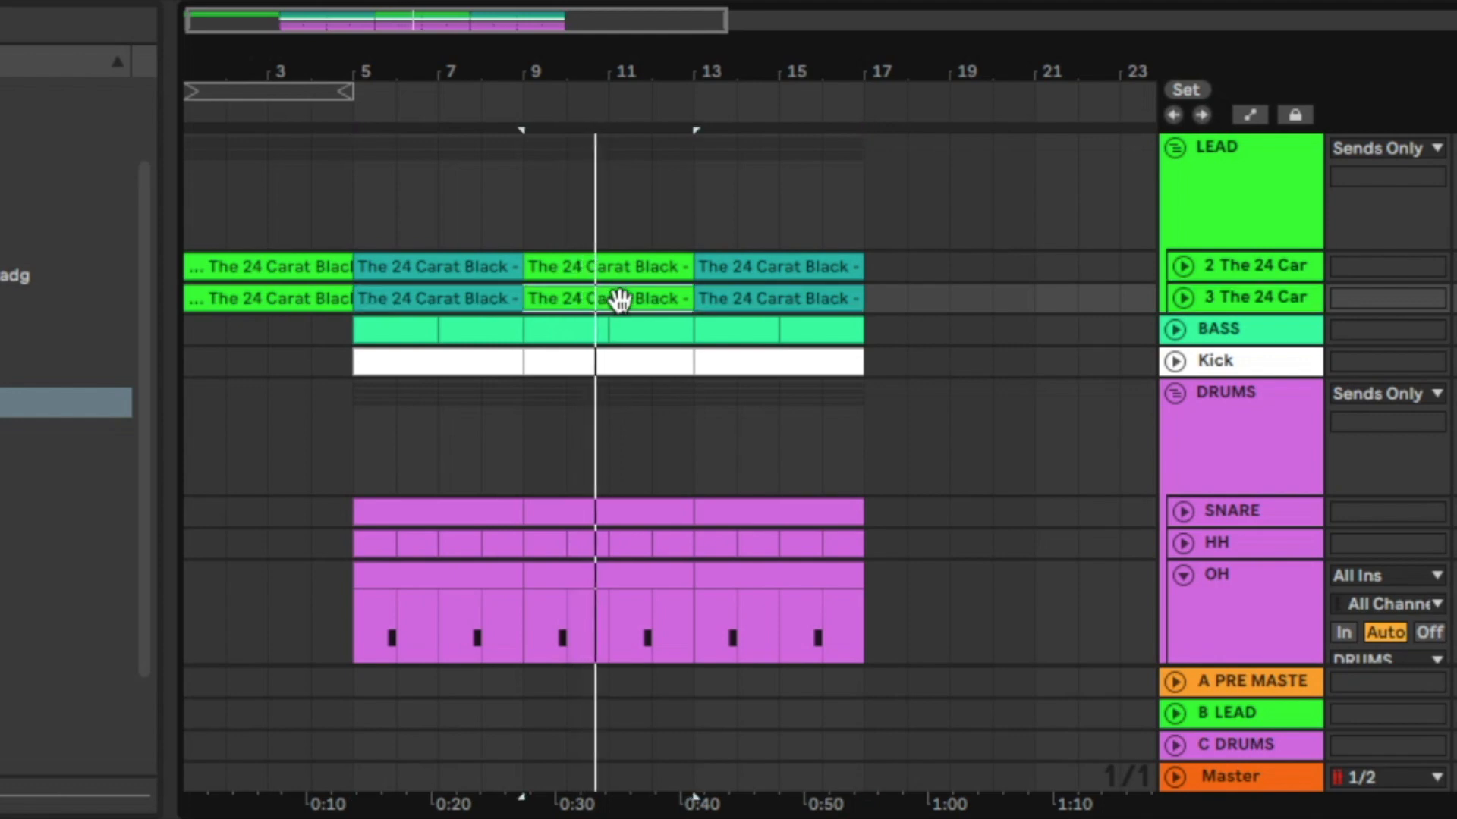
key("Delete")
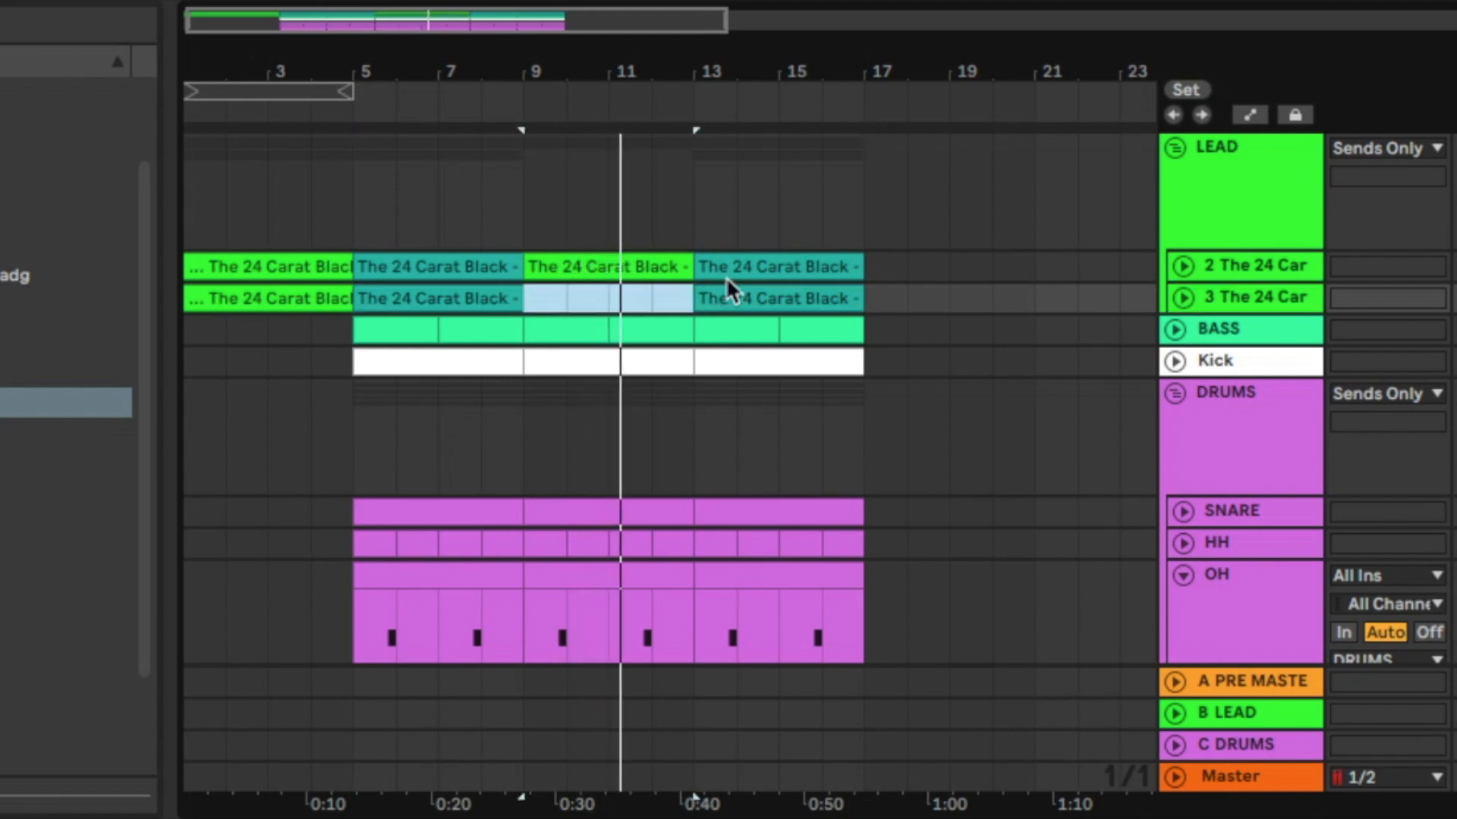
Delete the teal clips from the original sample track and the green clip before bar 5 from its copy.
left_click(730, 273)
key("Delete")
left_click(459, 305)
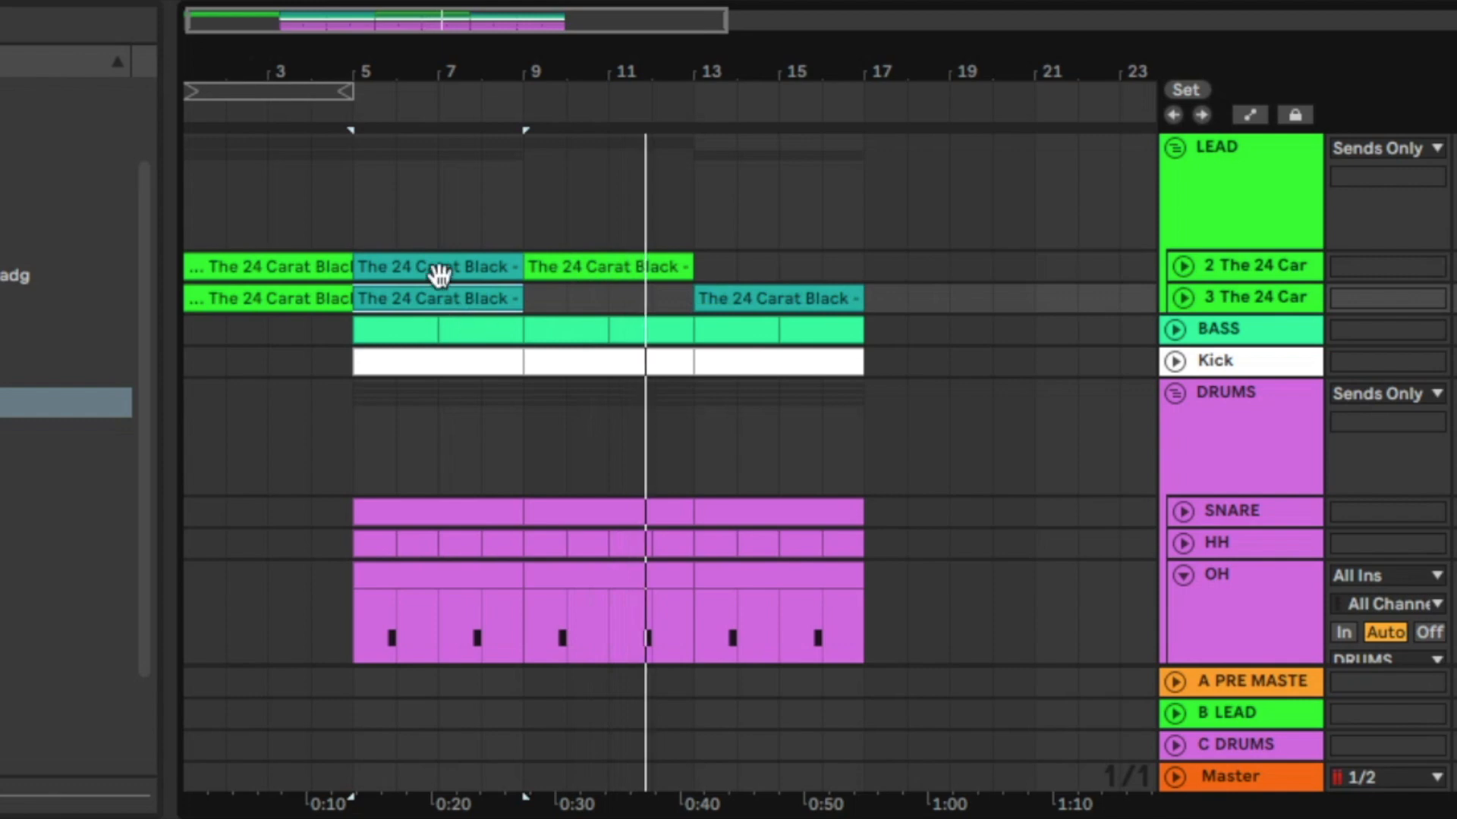
left_click(436, 274)
key("Delete")
left_click(299, 298)
key("Delete")
left_click(560, 308)
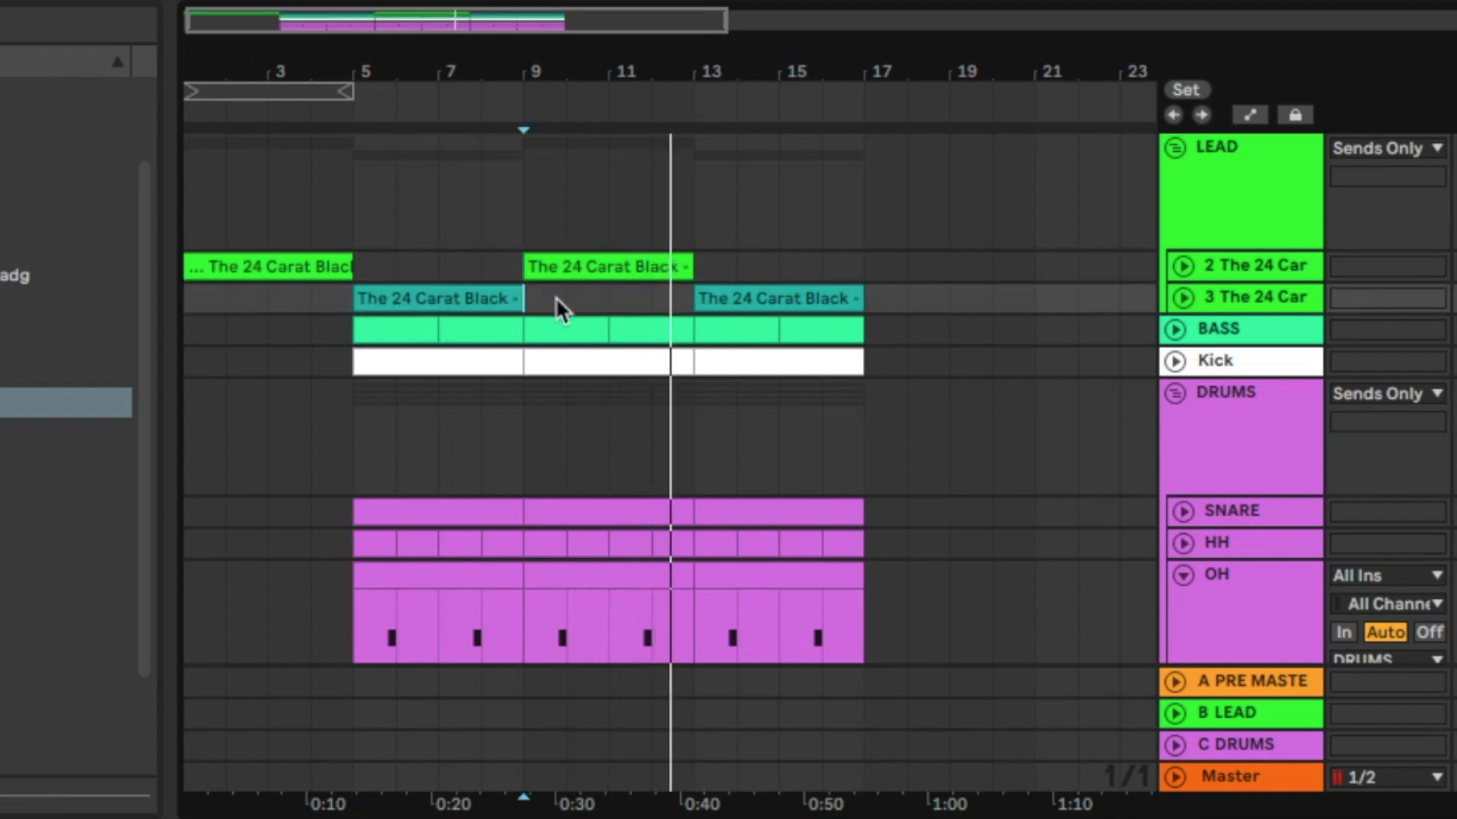
Check the levels of the two sample tracks in the Session mixer and return to the arrangement.
key("Tab")
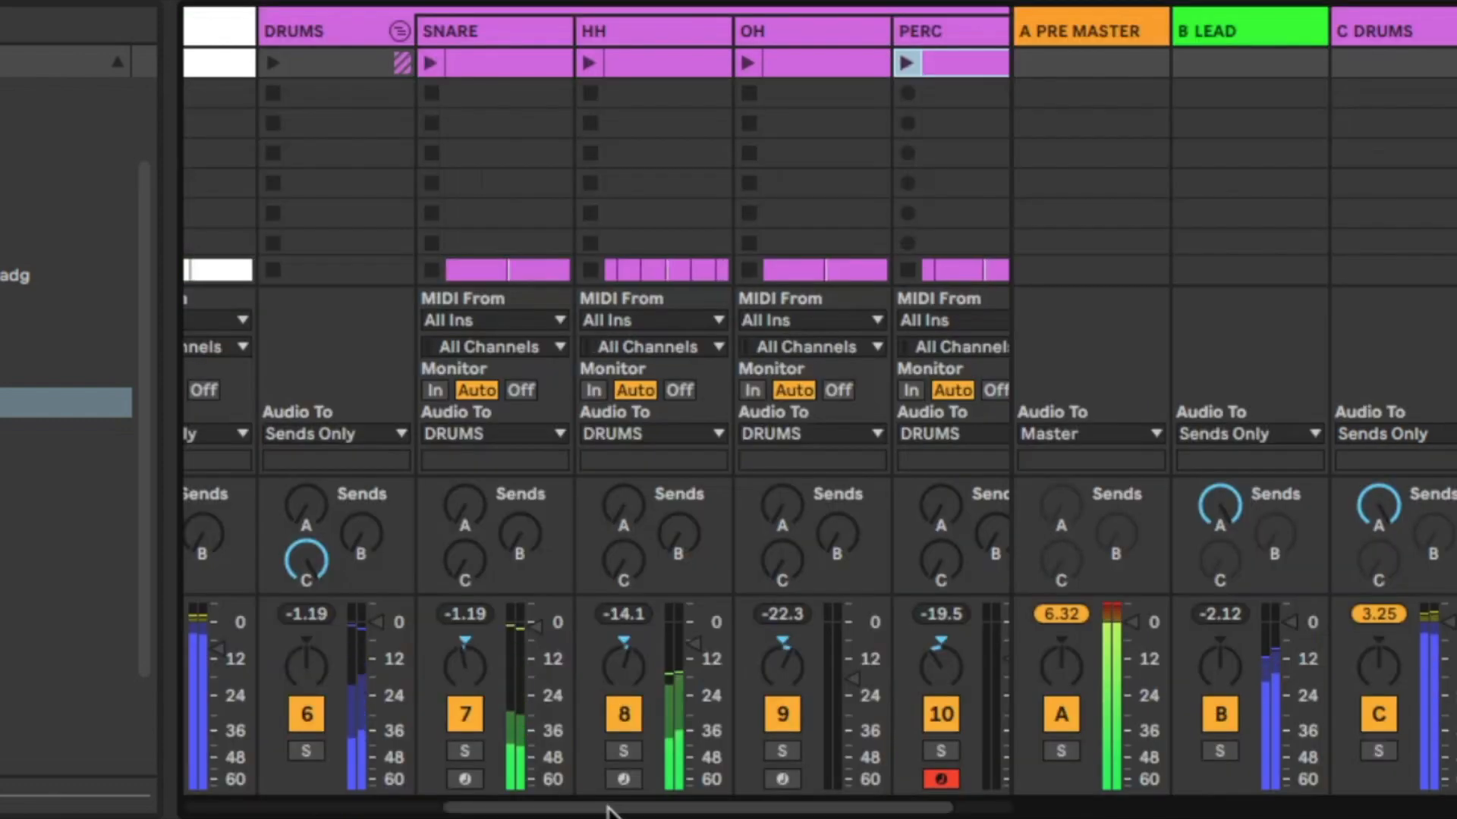
left_click_drag(603, 808, 328, 796)
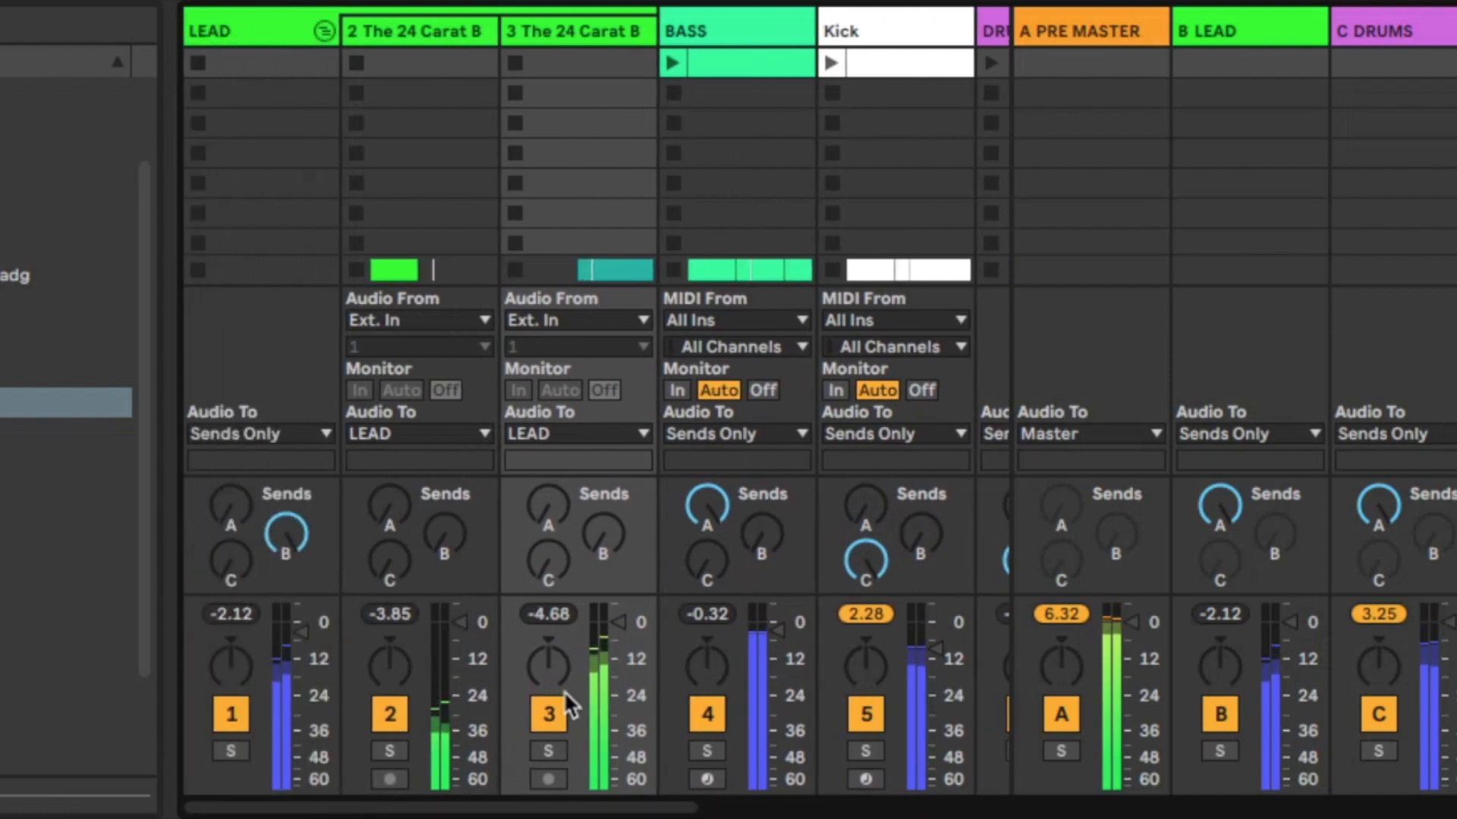
key("Tab")
Delete the HH and OH clips from bar 13 to bar 17.
left_click_drag(687, 73, 687, 82)
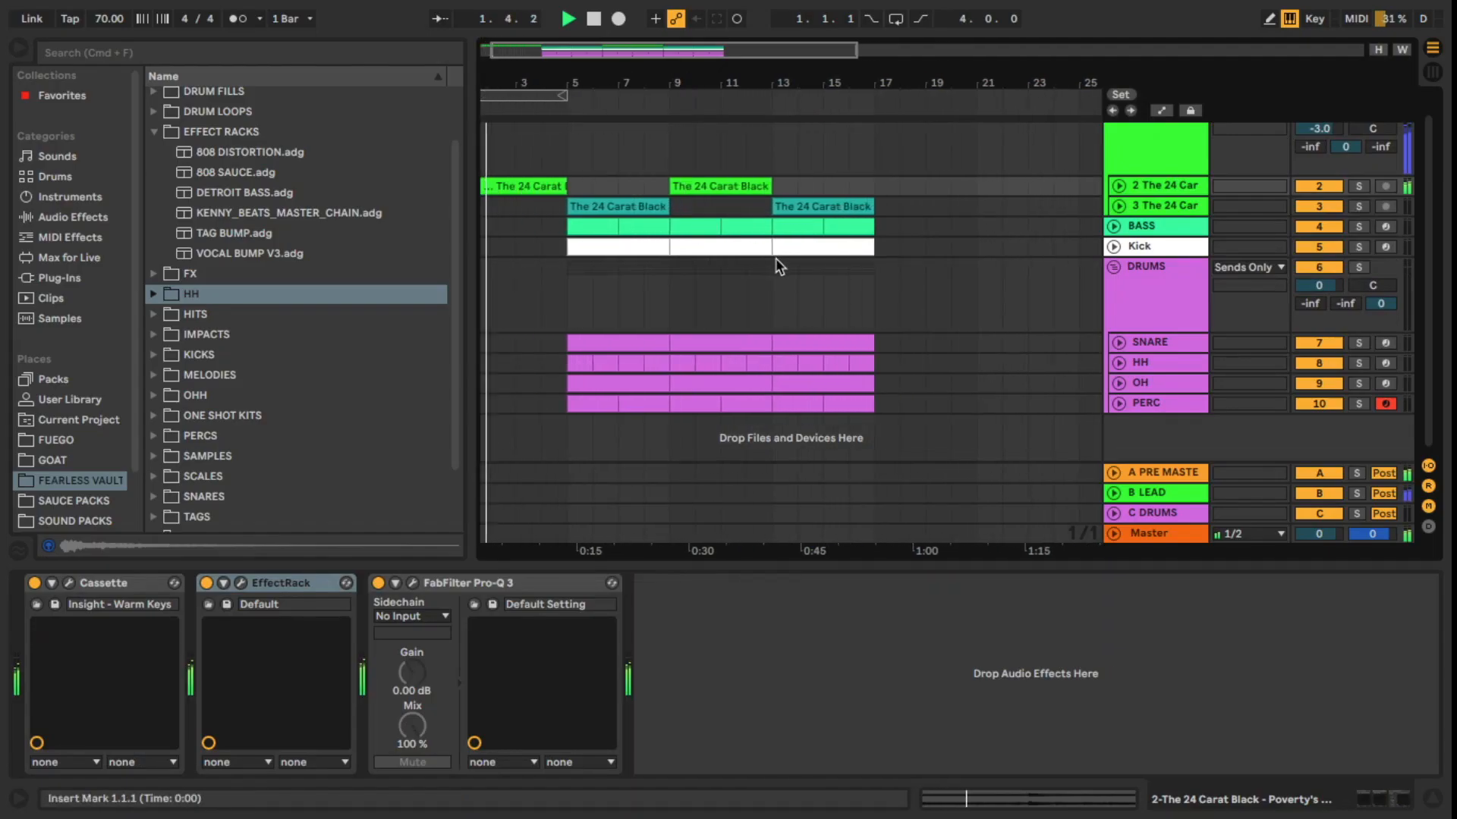
left_click(789, 365)
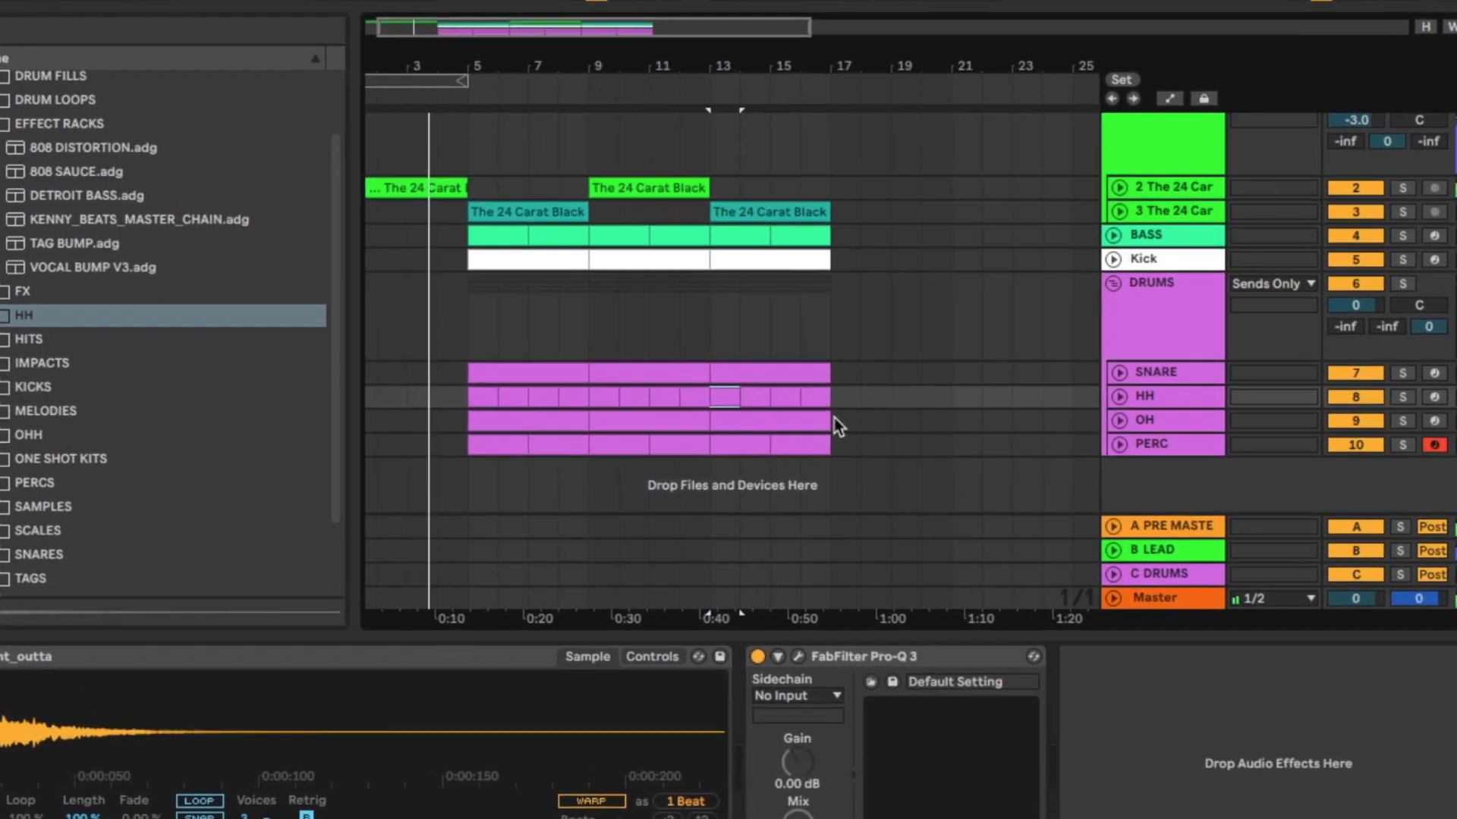
left_click_drag(876, 387, 808, 368)
left_click_drag(731, 417, 684, 415)
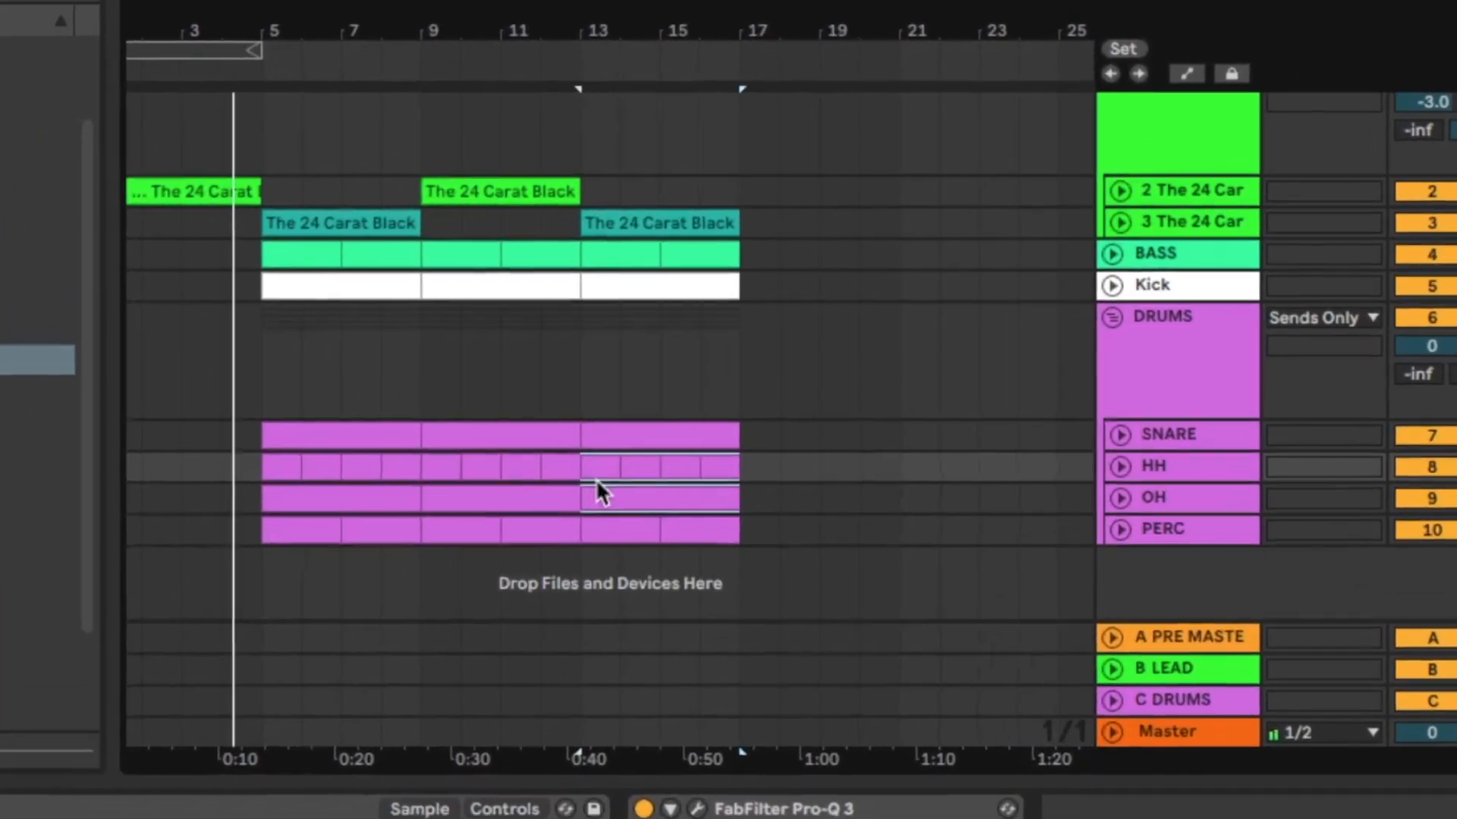
key("Delete")
left_click(702, 434)
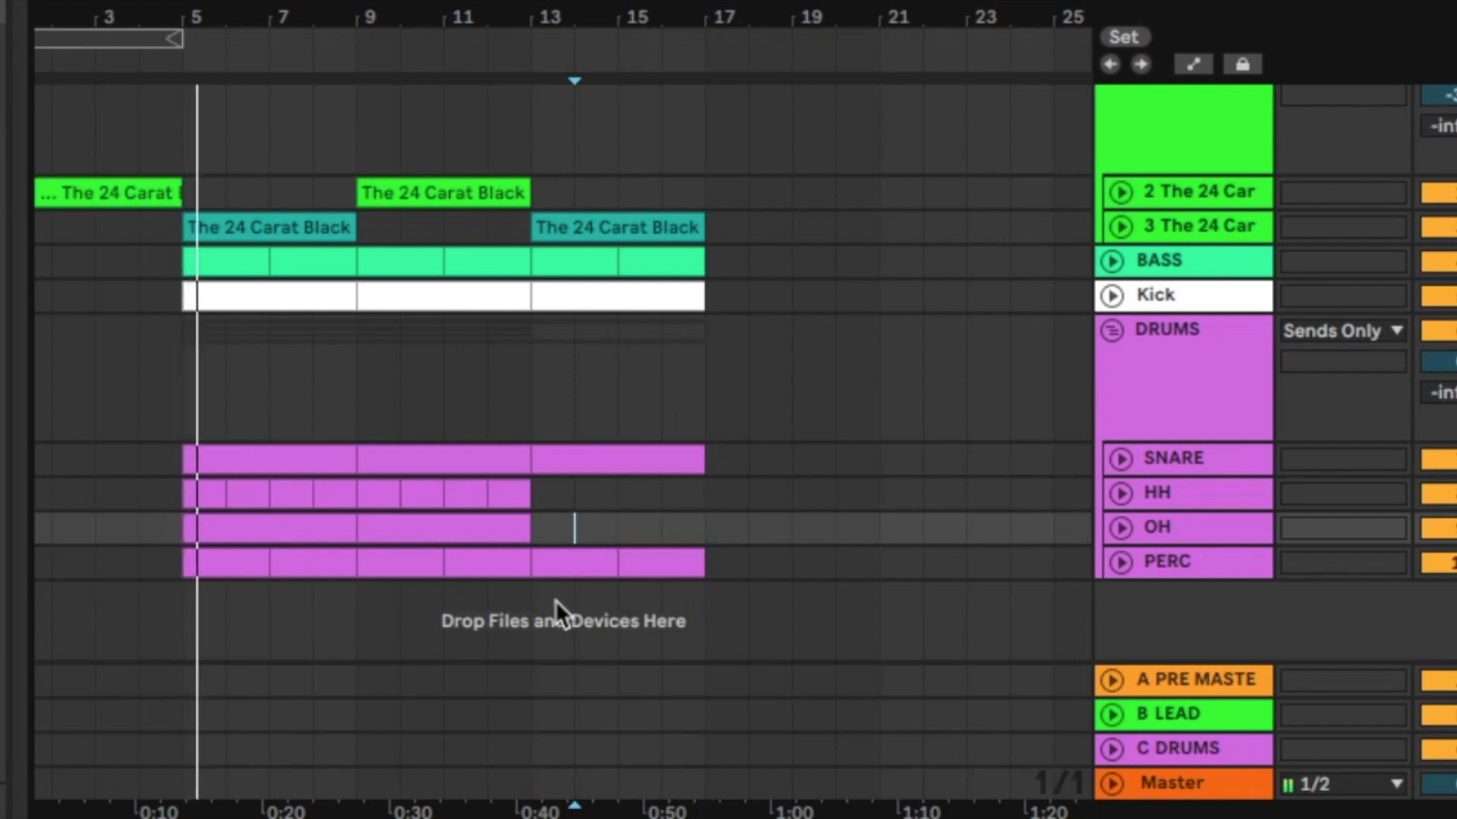
Copy the clips on all tracks from bars 9 to 13 to bar 17.
mouse_move(527, 560)
left_mouse_down()
mouse_move(416, 224)
mouse_move(745, 204)
left_mouse_up()
left_click(376, 190)
left_click(812, 371)
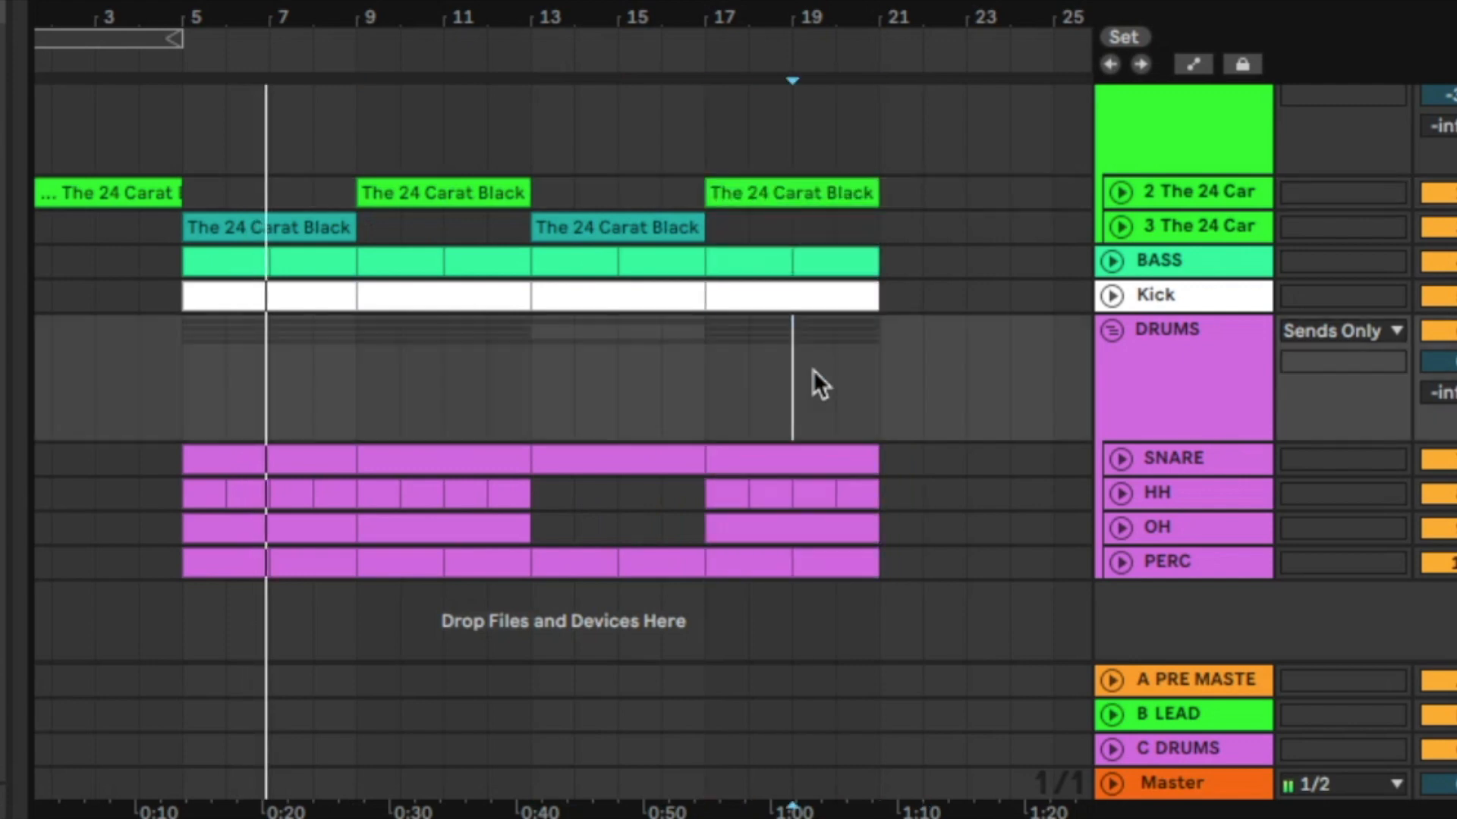
Delete the Kick clip from bar 17 to 21 and the BASS clip from bar 17 to 19.
left_click(762, 271)
left_click(768, 293)
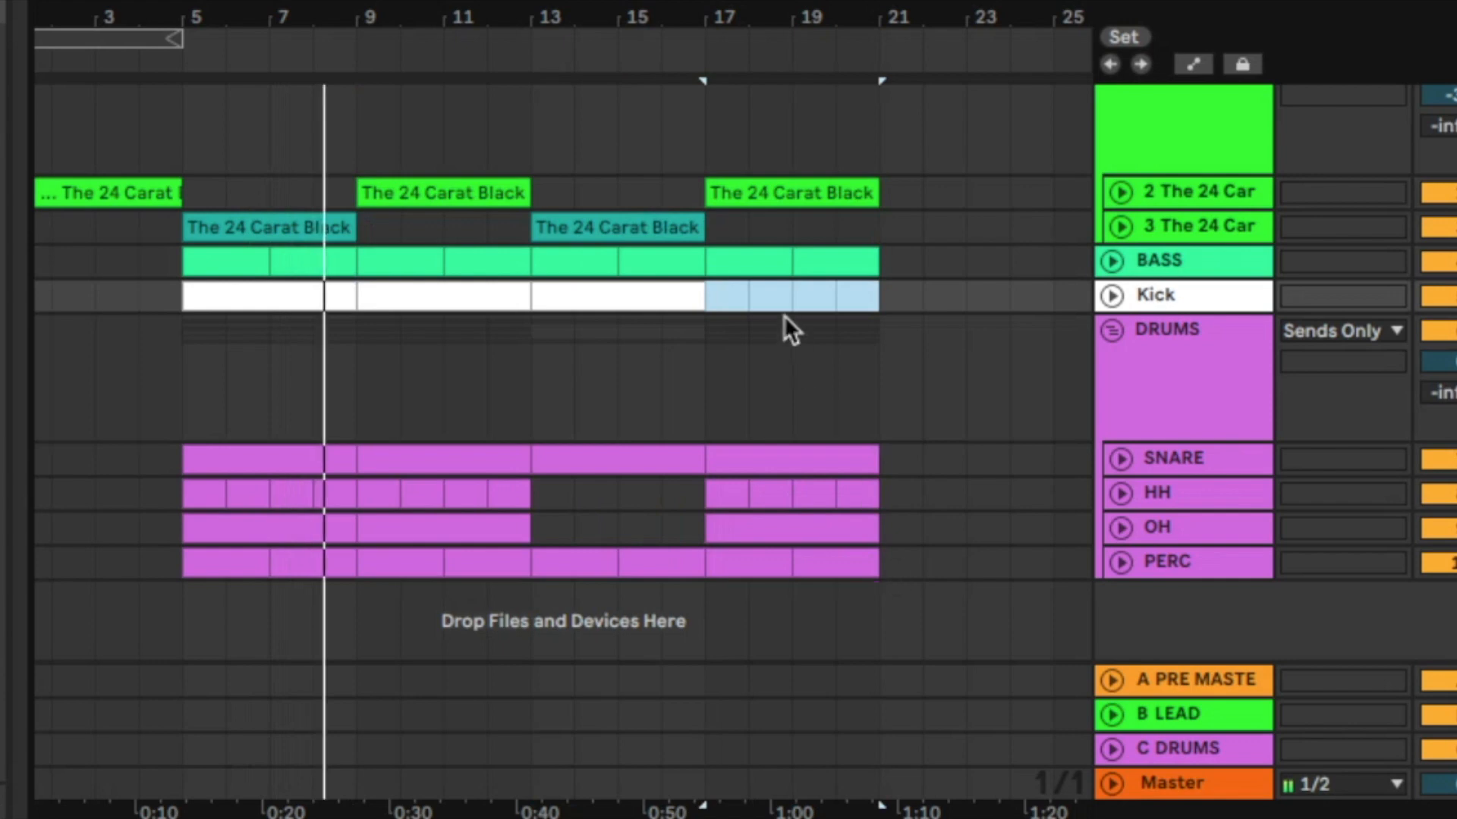
key("Delete")
left_click(722, 258)
key("Delete")
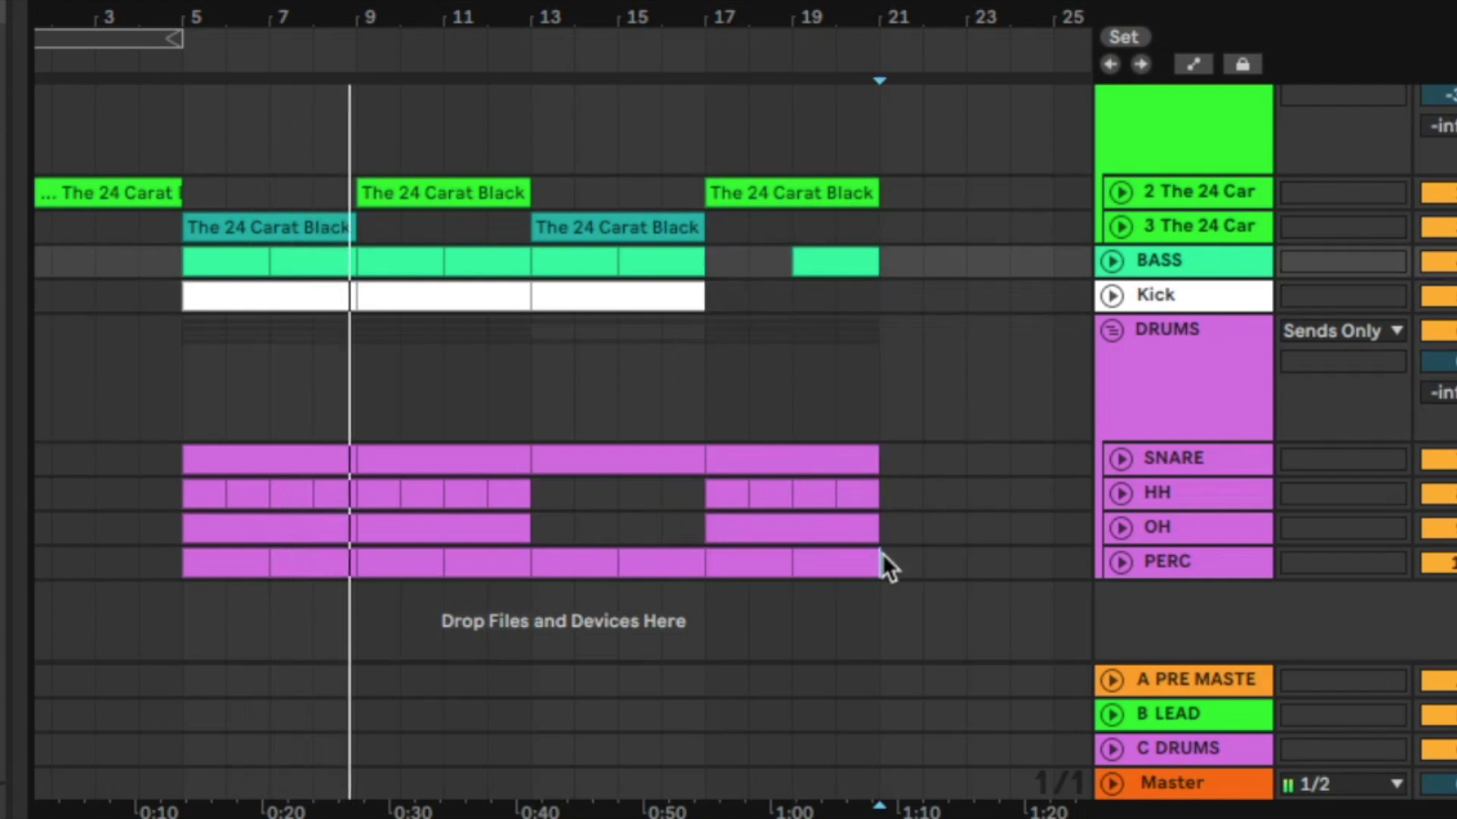
Copy the section on all tracks from bars 13 to 17 to bar 21.
left_click(880, 562)
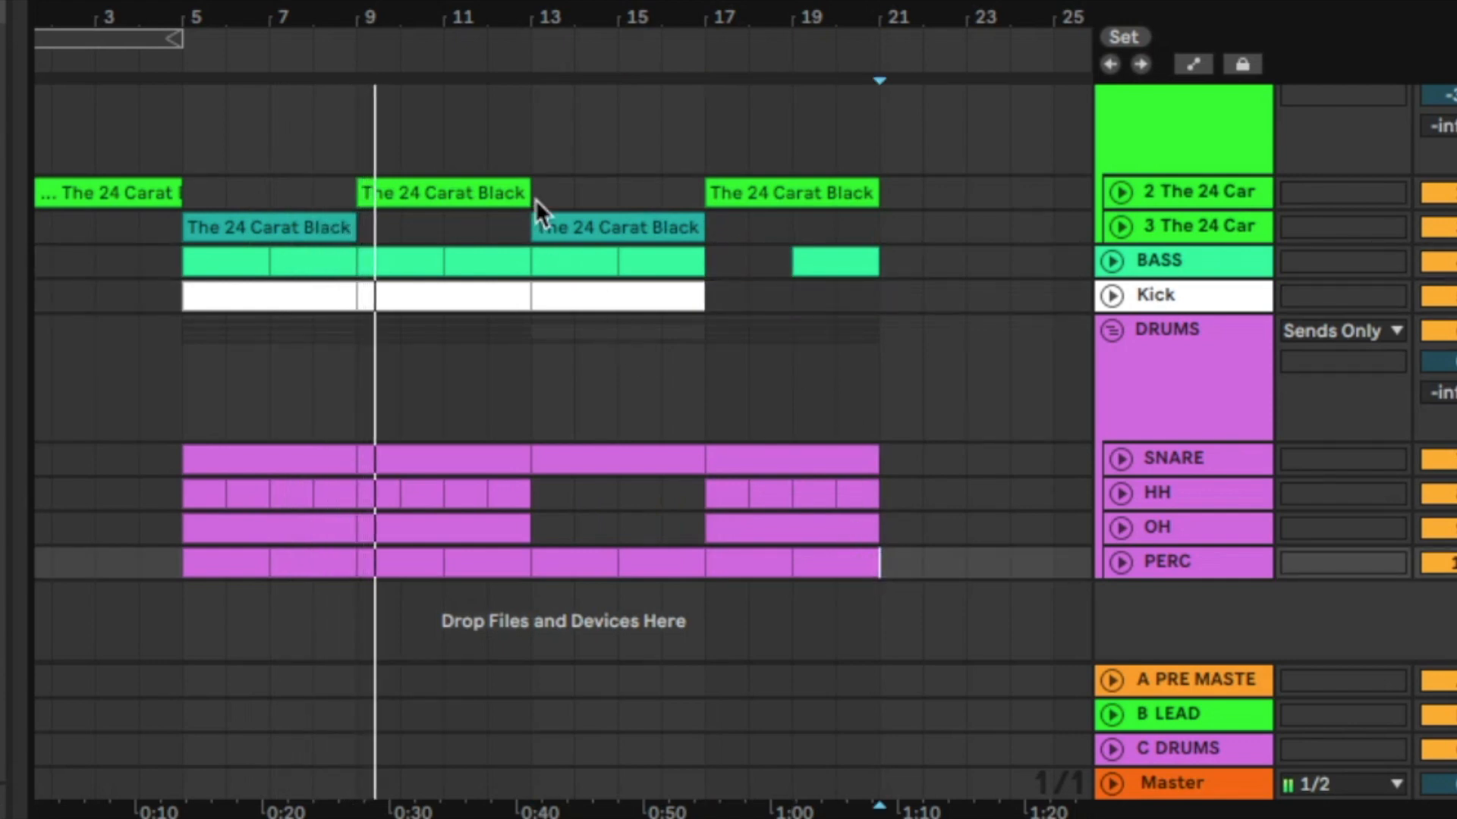
left_click_drag(535, 194, 677, 566)
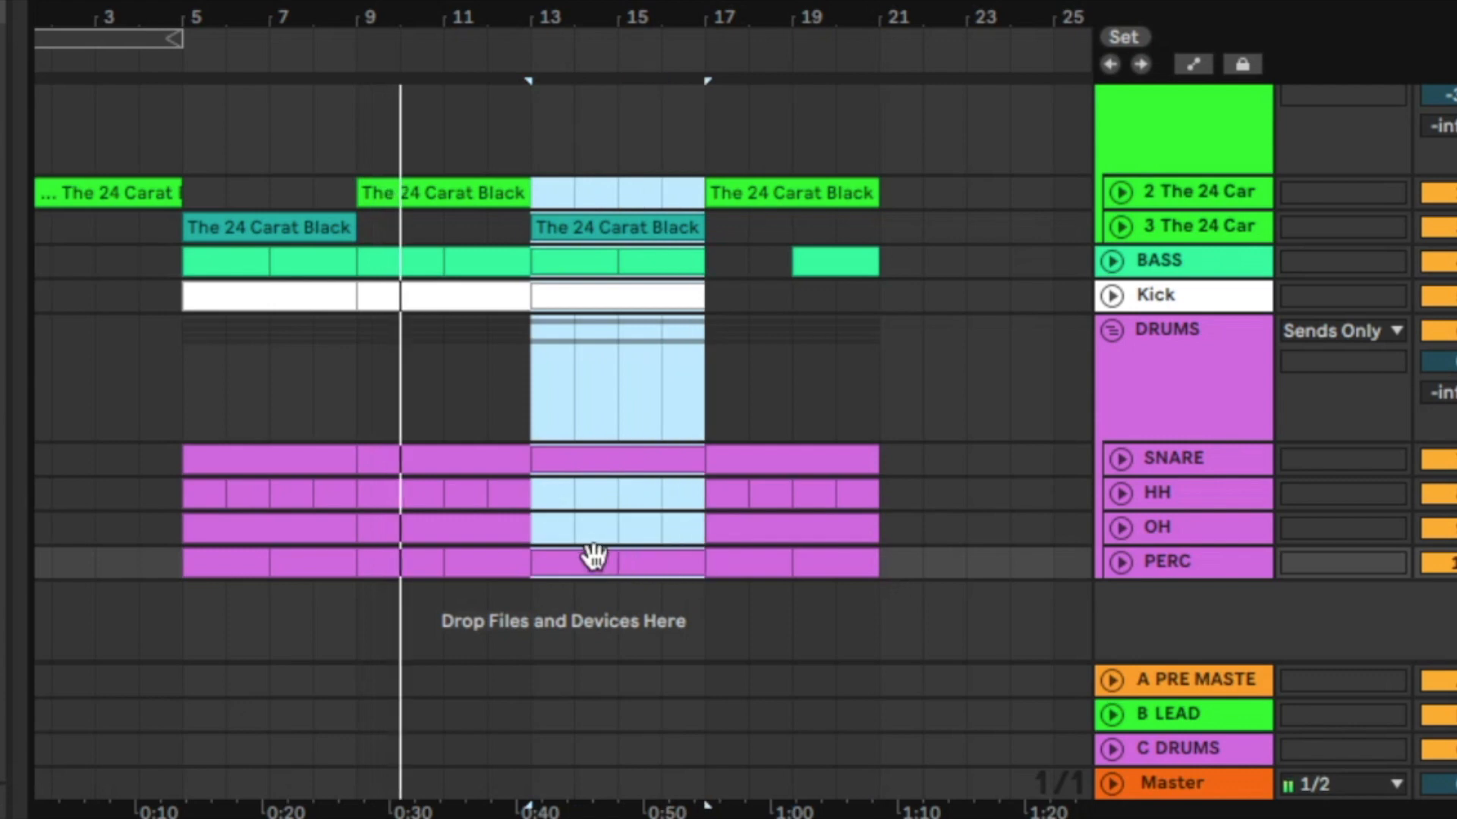
left_click_drag(577, 562, 910, 563)
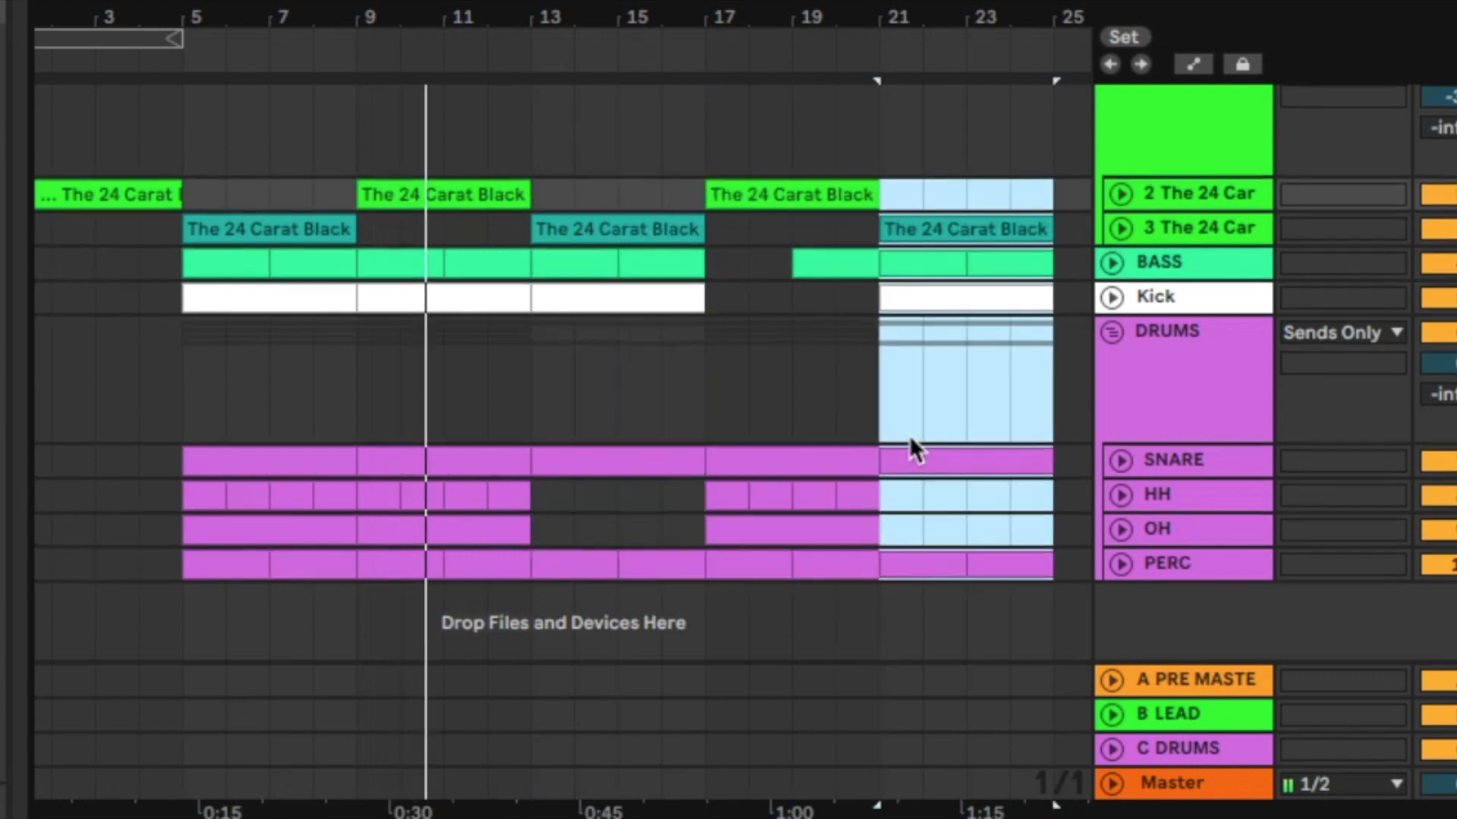
left_click(953, 340)
left_click_drag(945, 79, 709, 84)
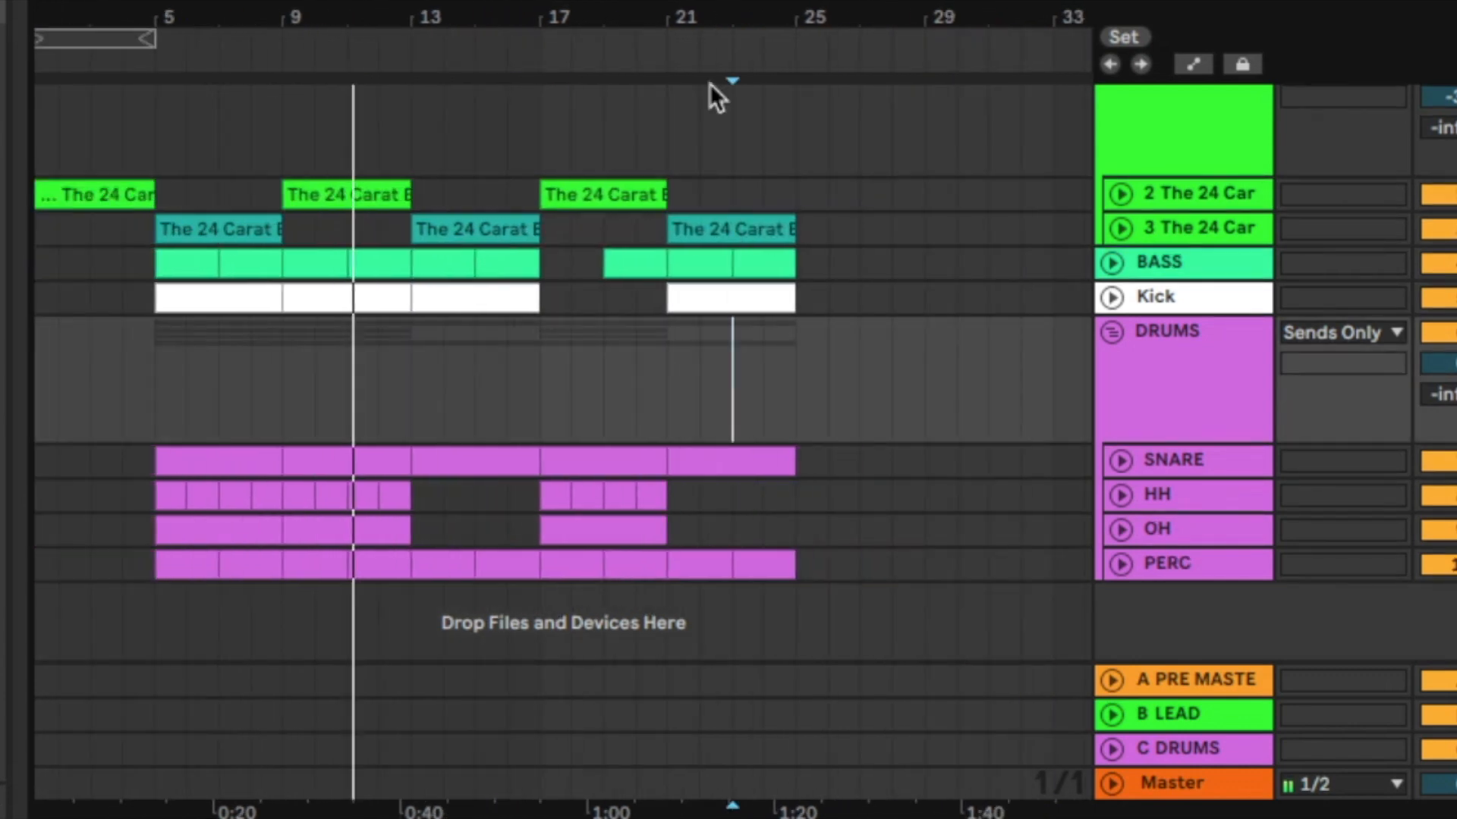
Delete the Kick clip from bar 21 to 25 and copy the HH and OH clips from bars 17 to 21 to bar 21.
left_click(744, 299)
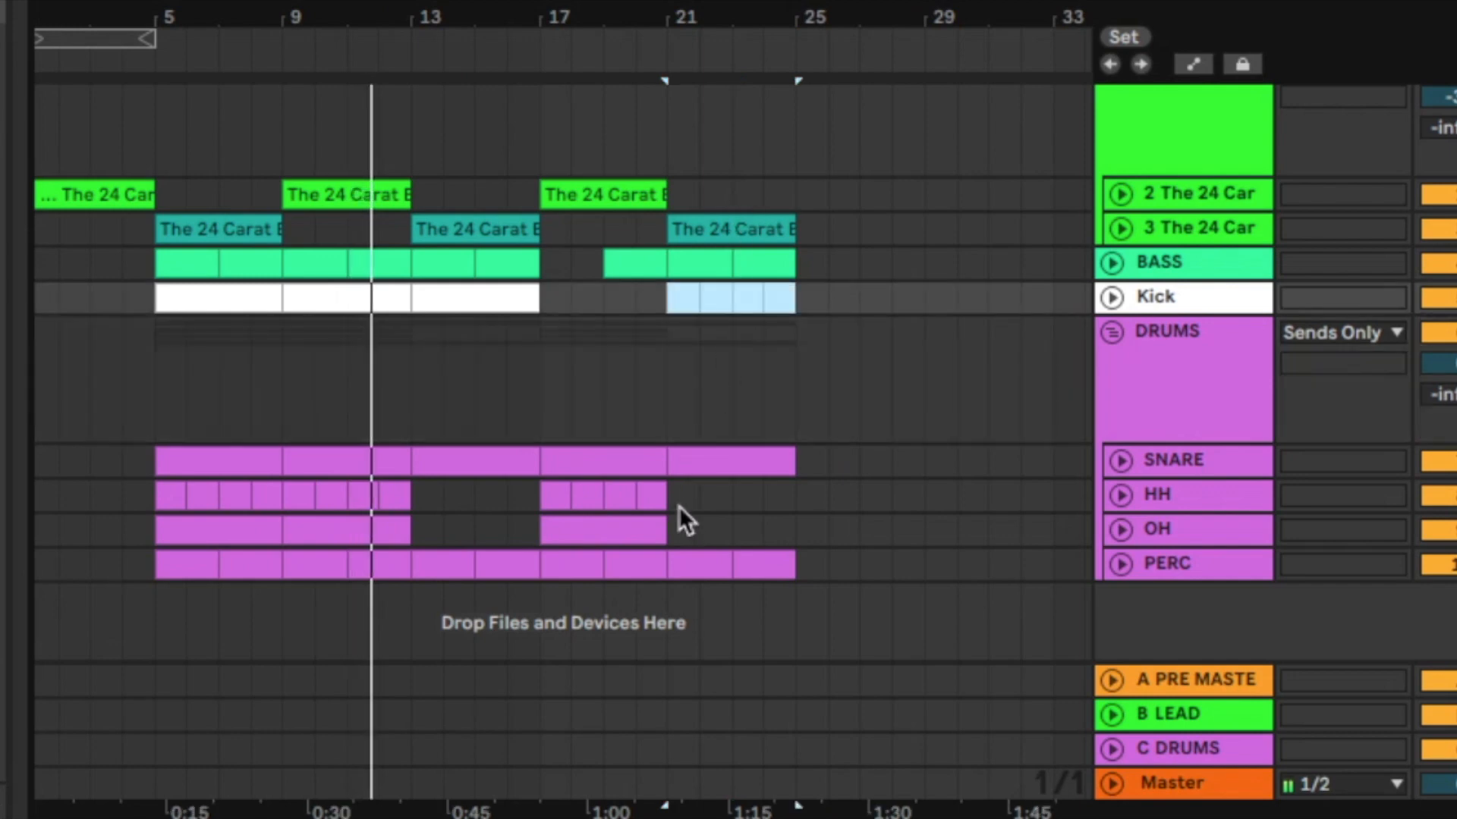
key("Delete")
left_click_drag(666, 531, 544, 486)
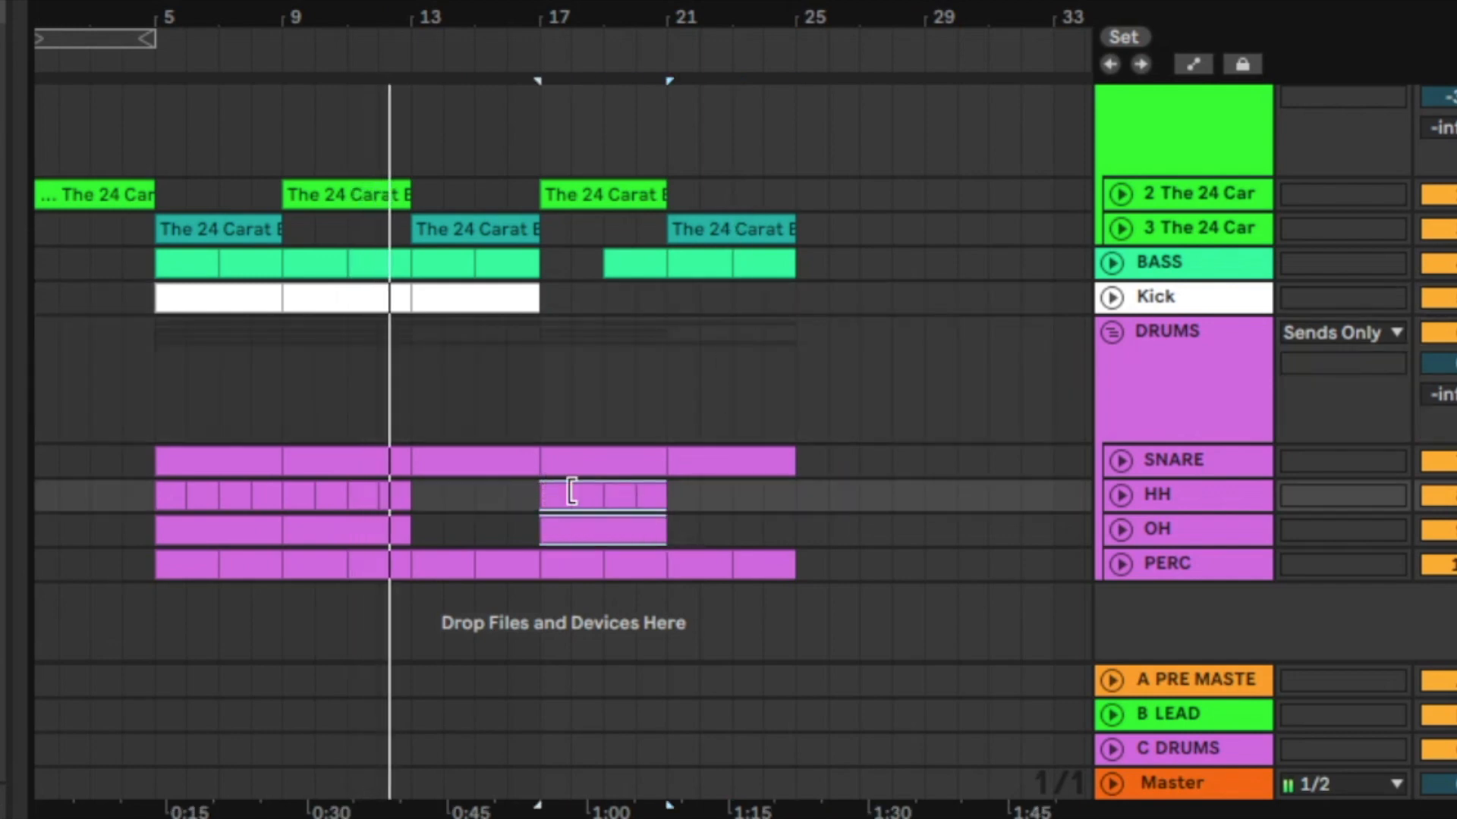
key("super+d")
Delete the SNARE, HH, OH and PERC clips from bar 21 to bar 23.
mouse_move(699, 559)
left_mouse_down()
mouse_move(683, 557)
mouse_move(708, 531)
left_mouse_up()
key("Delete")
left_click(680, 532)
key("Delete")
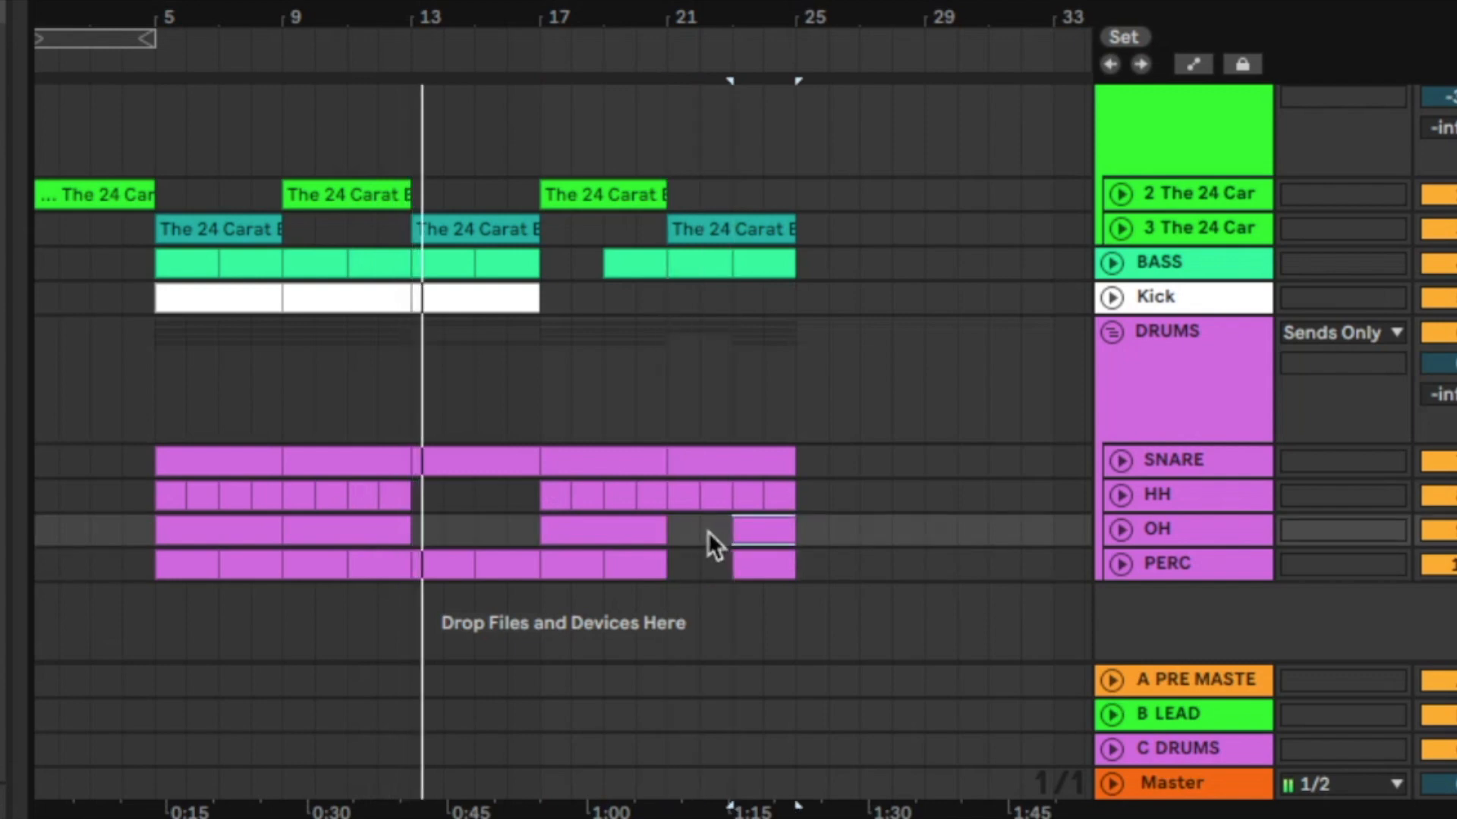
left_click(702, 493)
key("Delete")
left_click(685, 455)
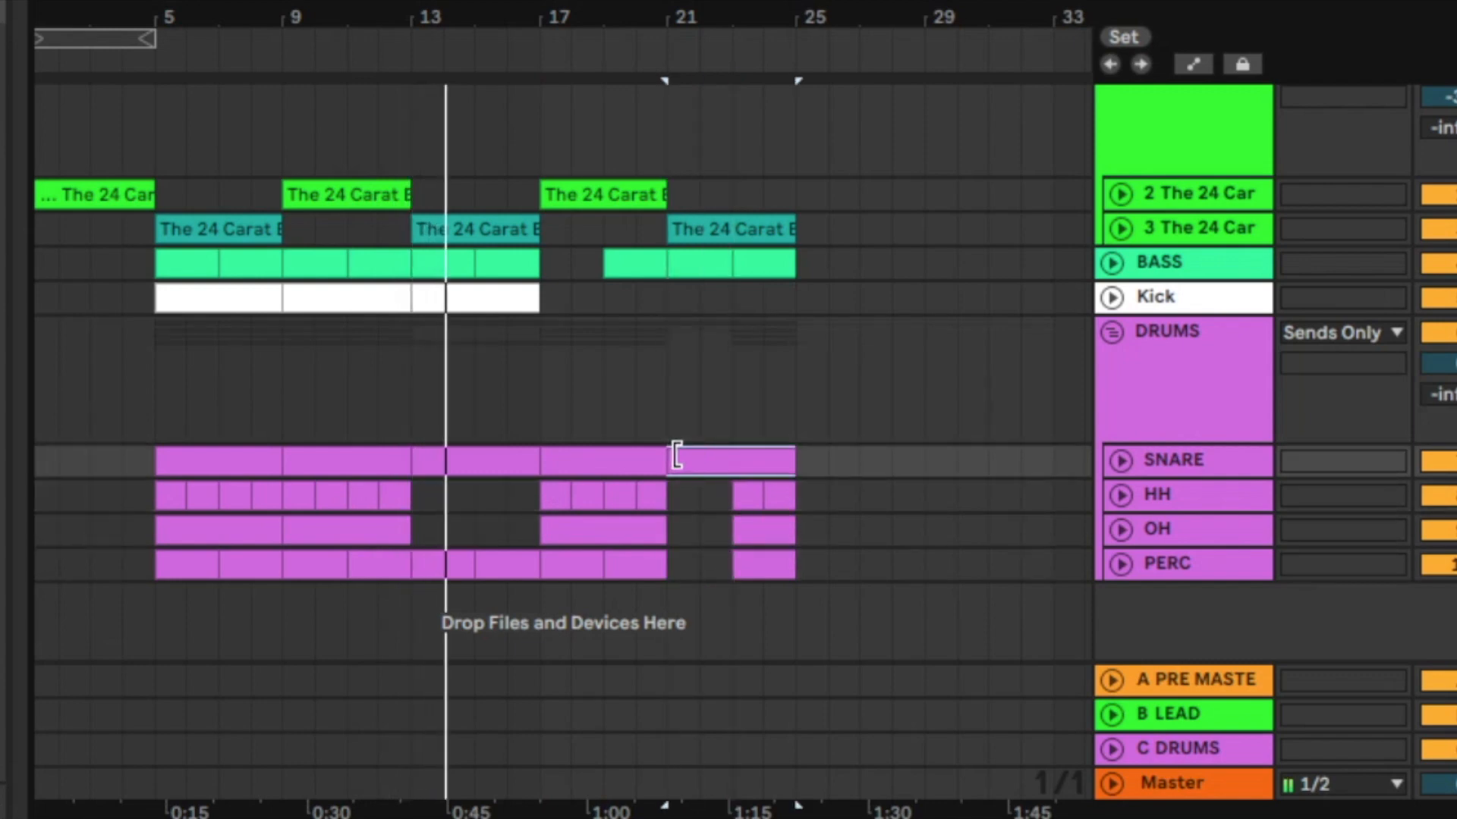
left_click_drag(676, 453, 715, 453)
key("Delete")
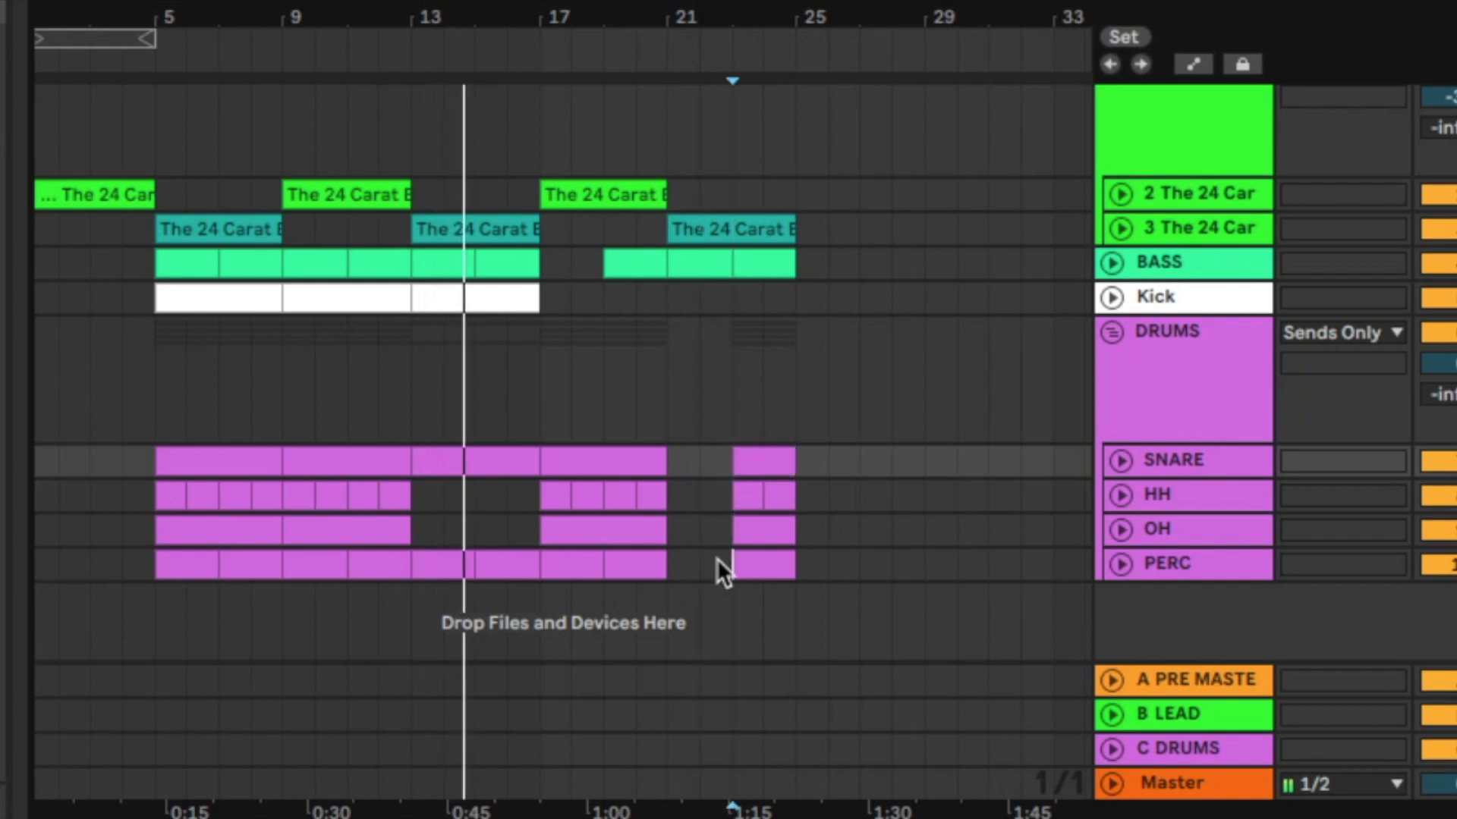
left_click(721, 563)
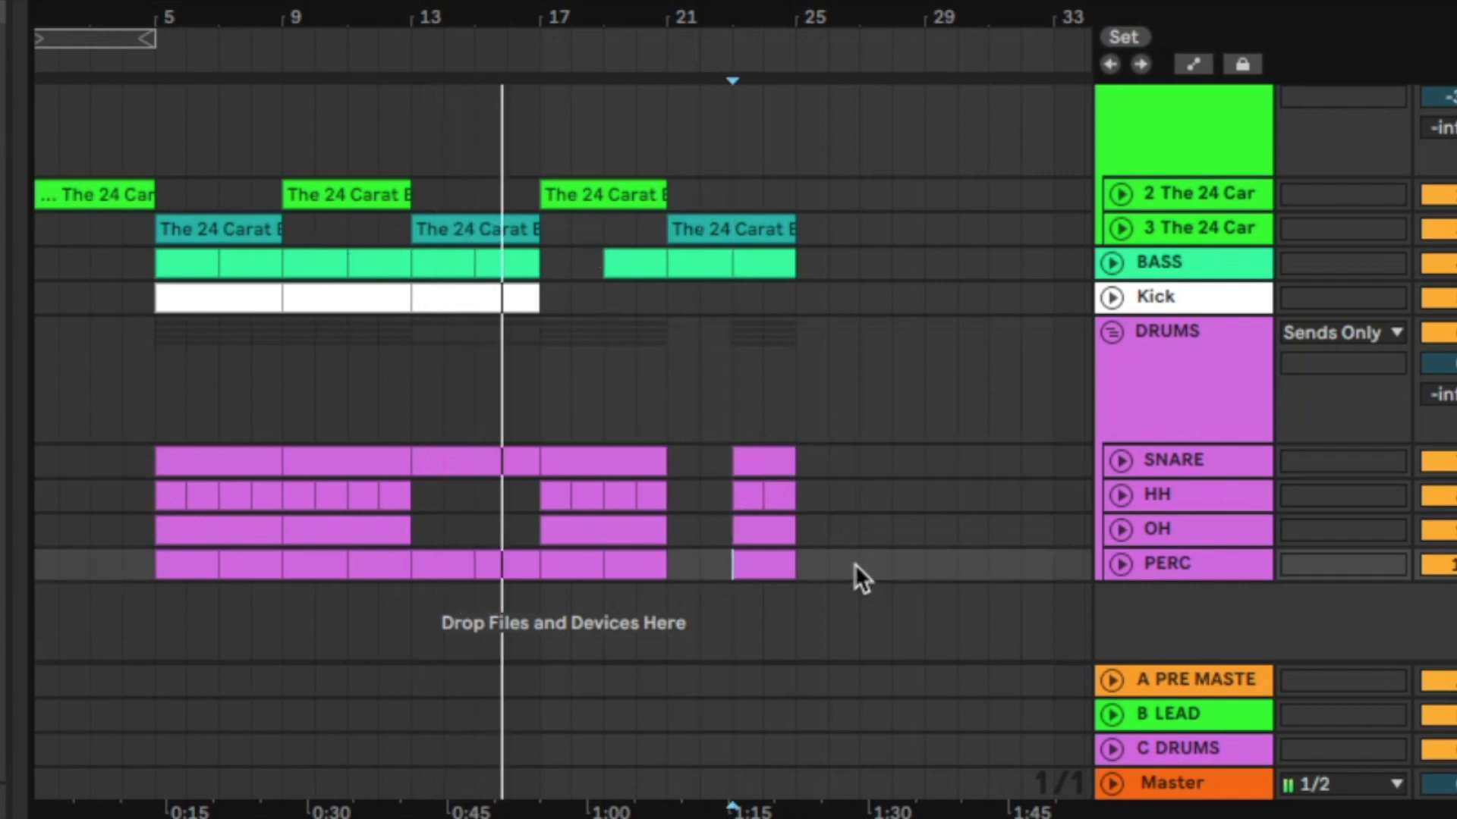
Duplicate the whole arrangement on all tracks from bars 1 to 25 to bar 25.
scroll(651, 451, "down", 1)
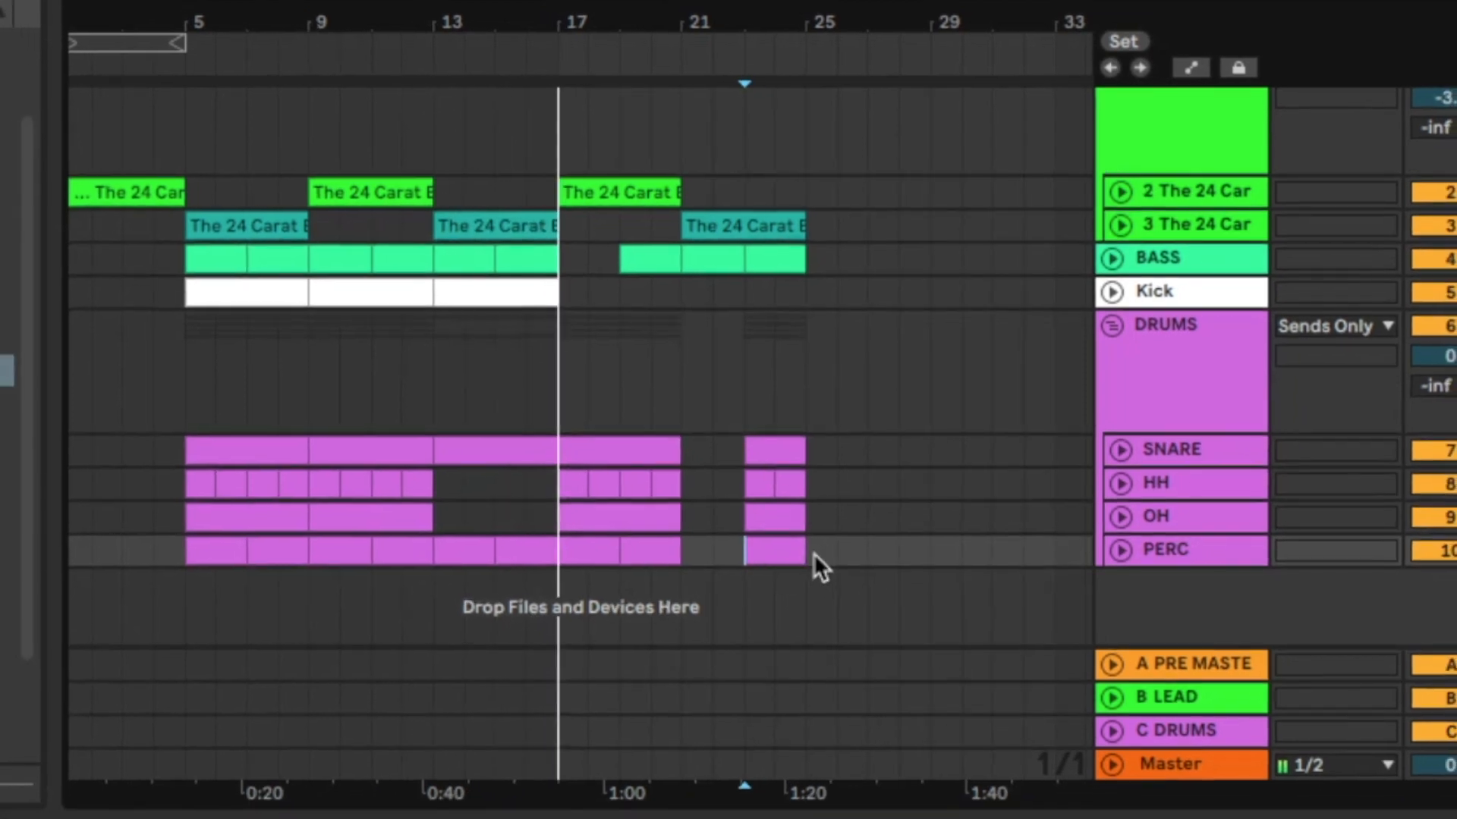
left_click_drag(814, 566, 227, 193)
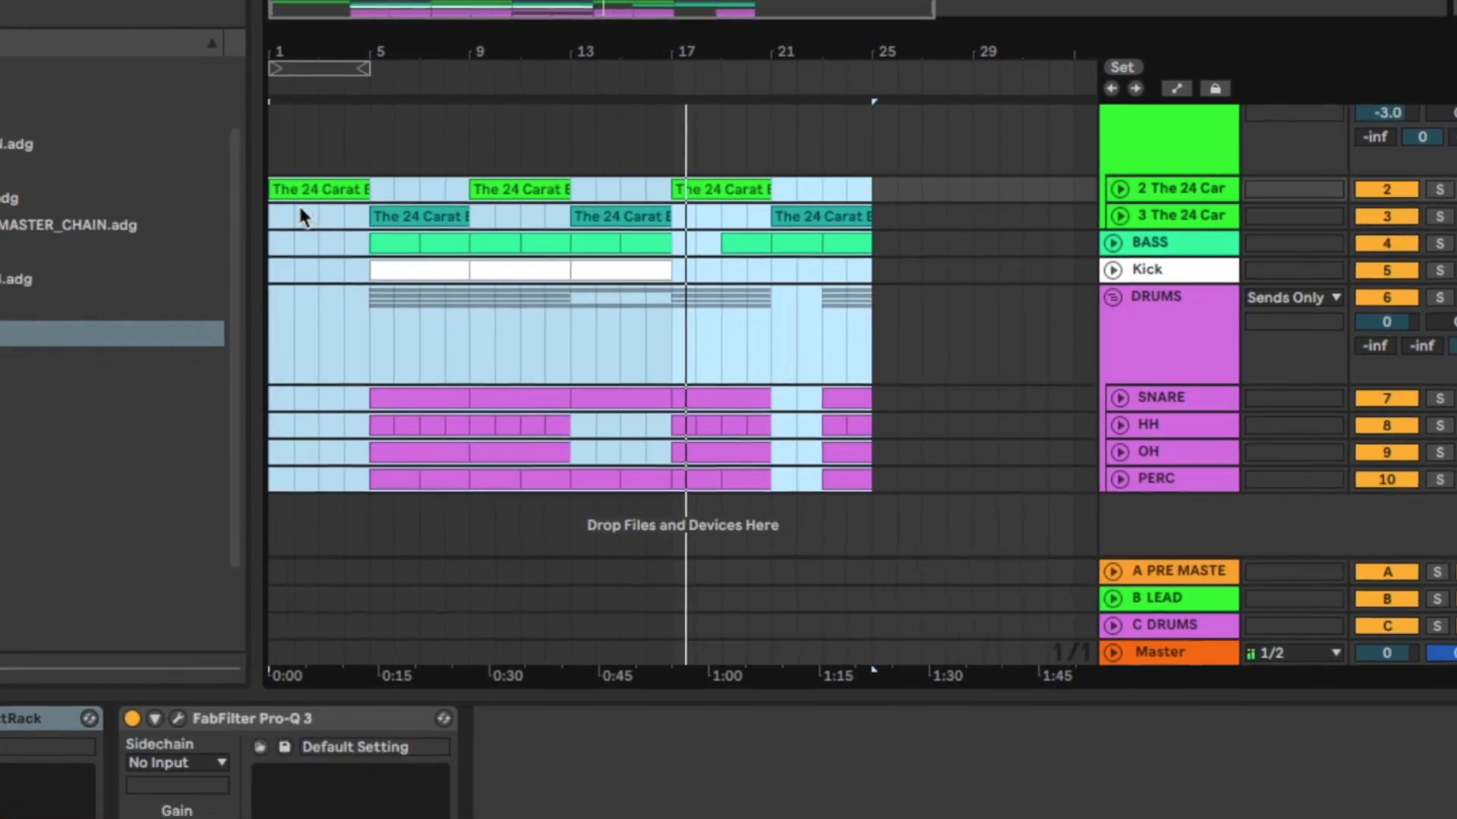
key("ctrl+d")
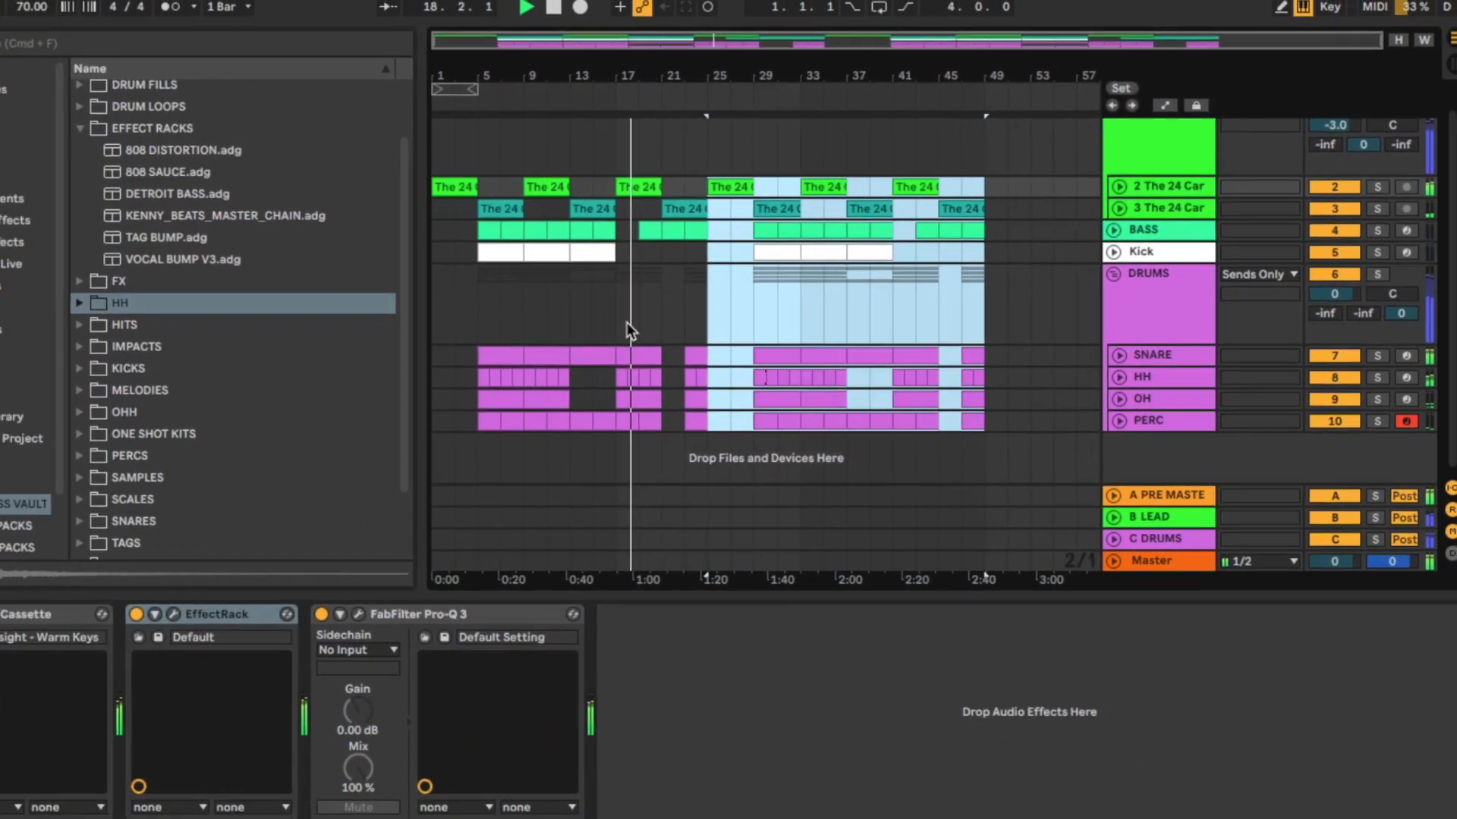
left_click_drag(610, 91, 763, 110)
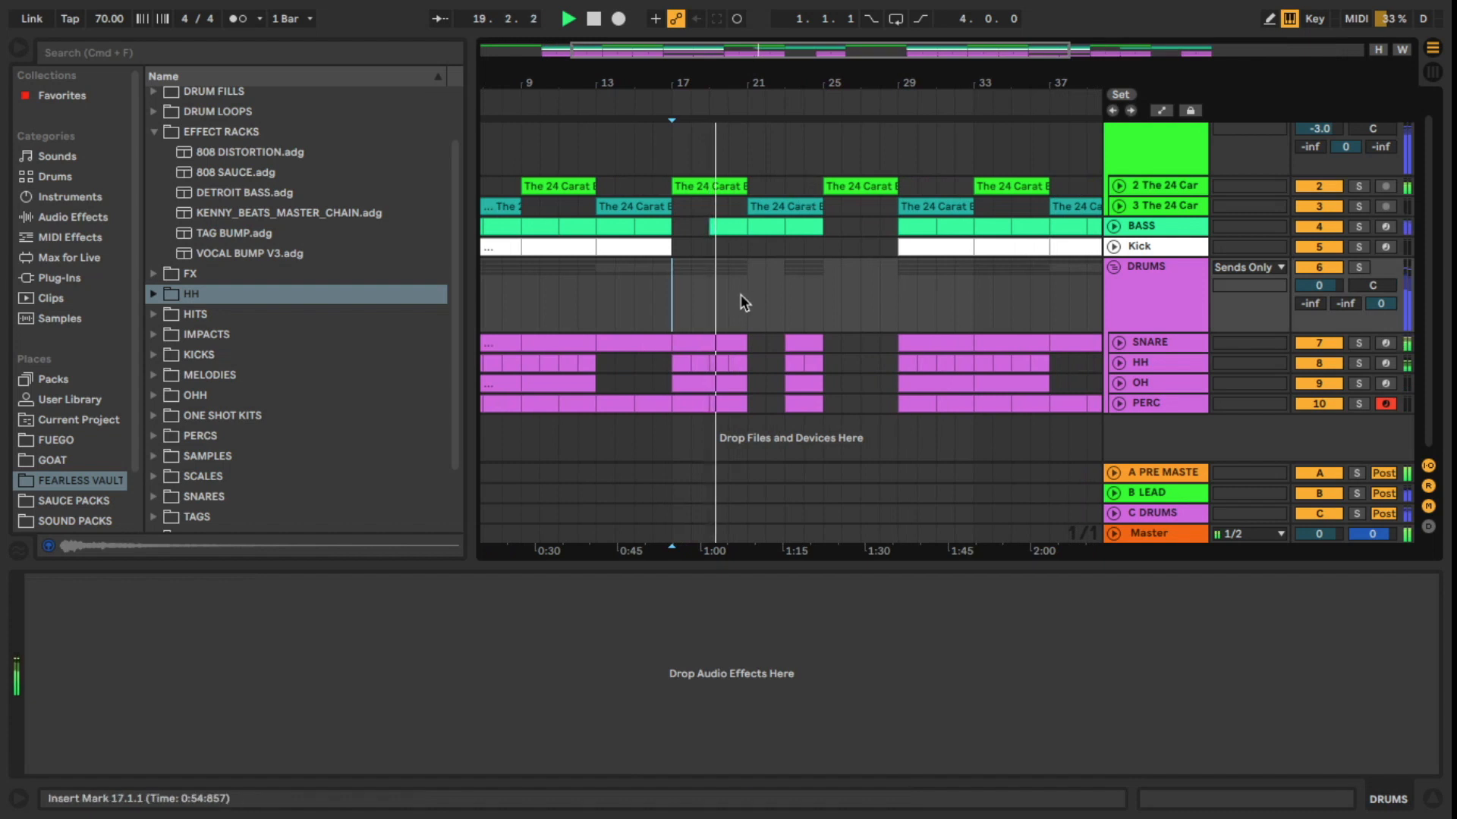